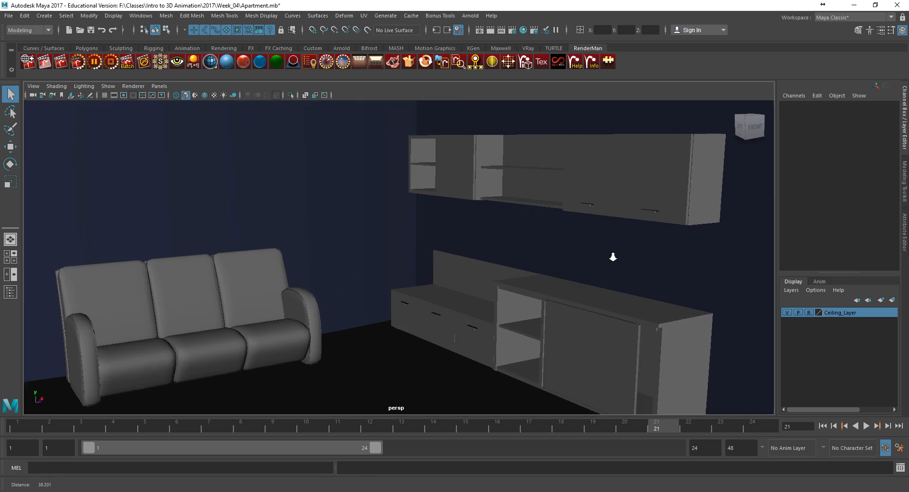
Examine the sofa, the wall cabinets and the low sideboard in the apartment from several angles and close up.
alt+middle_drag(432, 242, 491, 229)
alt+right_drag(491, 229, 454, 229)
mouse_move(455, 224)
alt+mouse_down()
mouse_move(484, 223)
mouse_move(462, 224)
alt+mouse_up()
alt+middle_drag(482, 223, 428, 246)
alt+drag(428, 246, 397, 248)
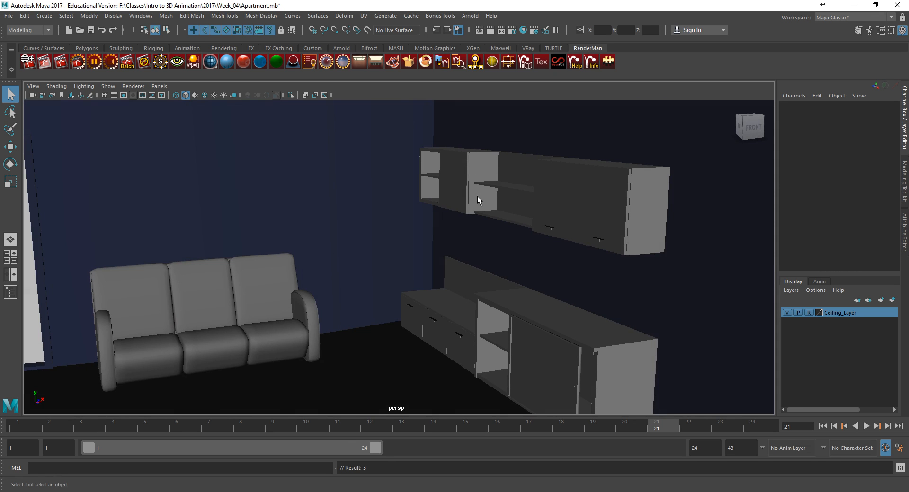
alt+drag(460, 264, 487, 239)
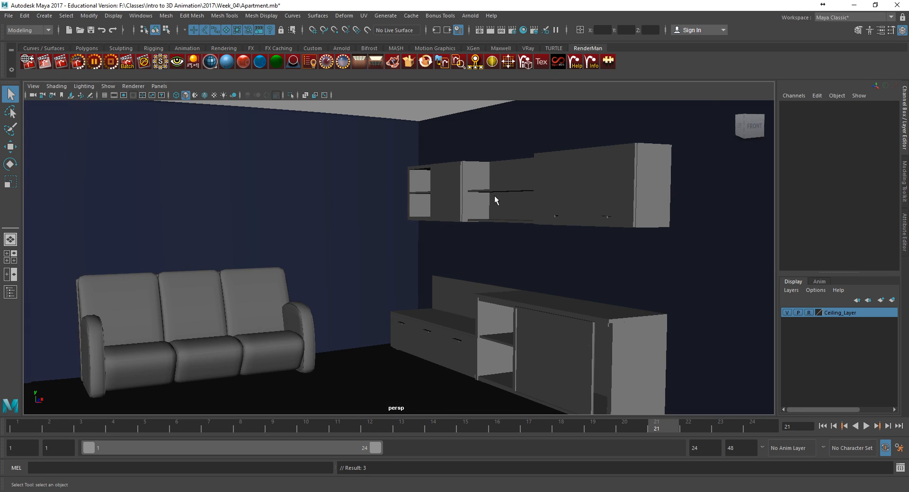
alt+drag(469, 286, 440, 292)
alt+right_drag(394, 303, 534, 232)
alt+drag(534, 232, 491, 278)
alt+right_drag(491, 278, 547, 299)
alt+drag(547, 299, 530, 293)
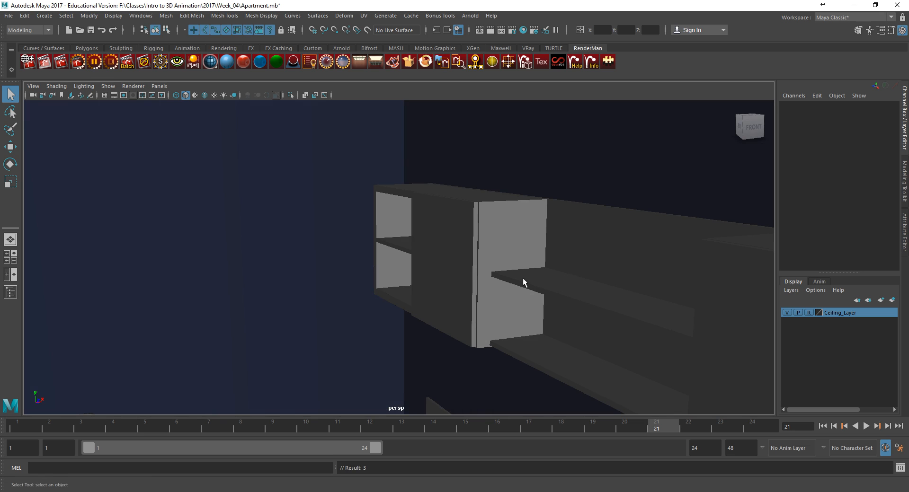
alt+drag(496, 263, 433, 263)
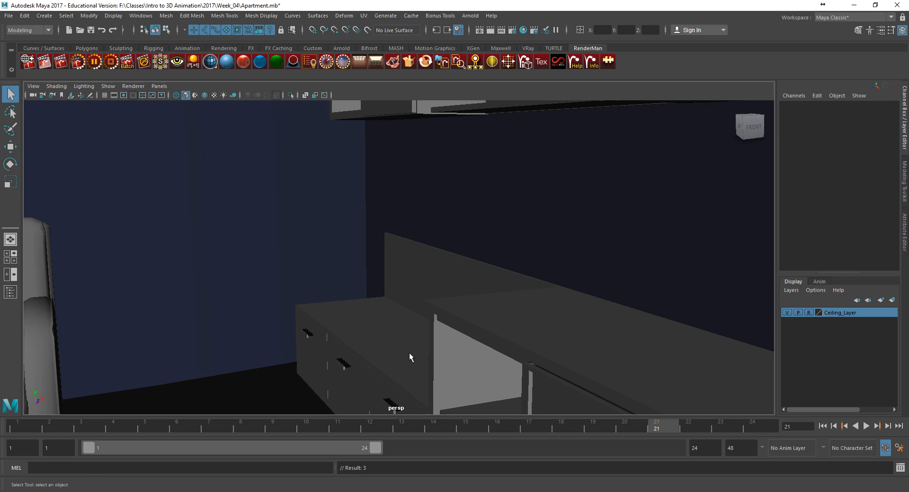
alt+drag(392, 366, 407, 299)
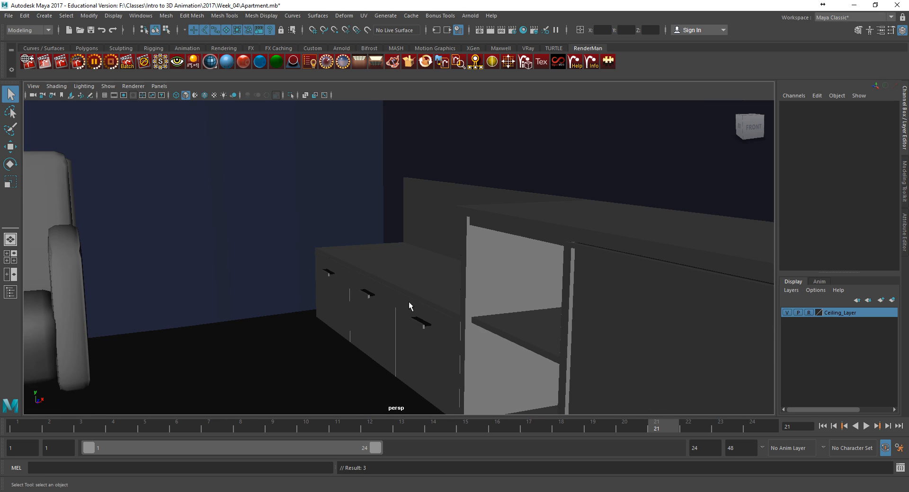
Hide the Ceiling_Layer display layer so the room can be seen from above.
alt+right_drag(525, 296, 413, 286)
alt+drag(414, 285, 400, 318)
click(787, 313)
key(3)
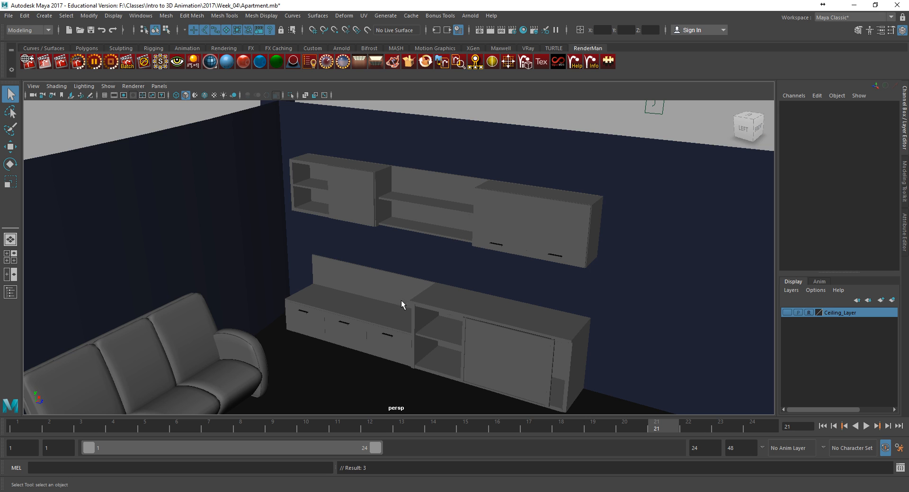
Examine the room layout around the sofa, cabinets, doorway and shelving from several viewpoints.
alt+drag(359, 342, 298, 276)
alt+middle_drag(203, 239, 355, 237)
alt+drag(355, 236, 246, 233)
alt+middle_drag(376, 232, 232, 232)
alt+drag(232, 231, 406, 222)
alt+middle_drag(417, 222, 346, 225)
alt+right_drag(345, 225, 507, 238)
alt+drag(508, 237, 437, 237)
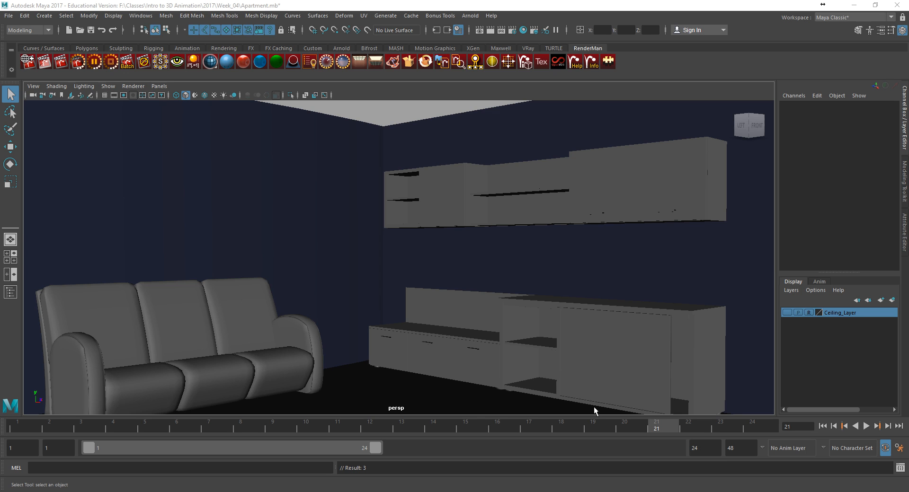
alt+right_drag(333, 320, 276, 246)
alt+drag(296, 246, 263, 252)
alt+middle_drag(290, 251, 348, 235)
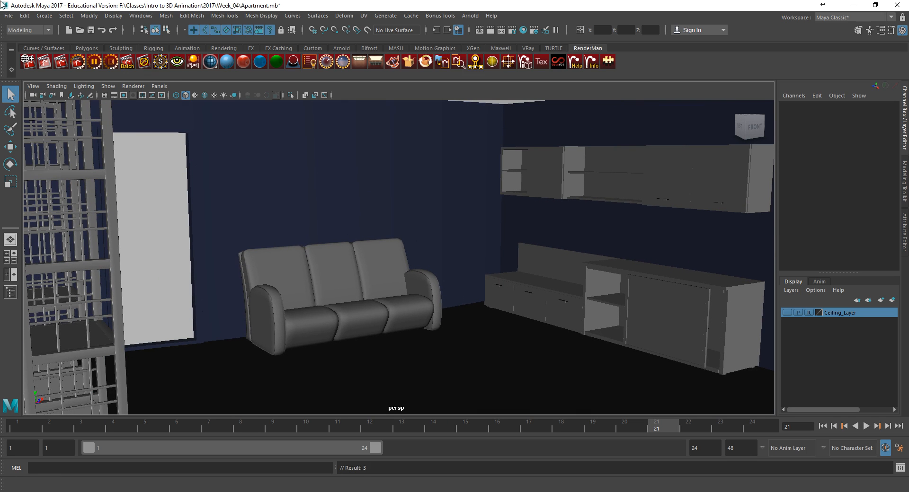
Reference Brick_Rig.mb from the Brick_Rig folder into the scene, keeping the current reference options.
click(8, 16)
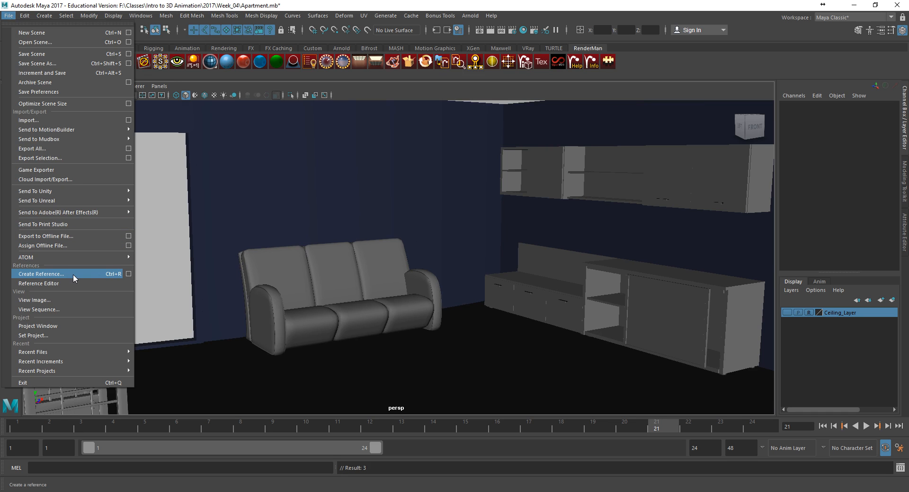
click(129, 273)
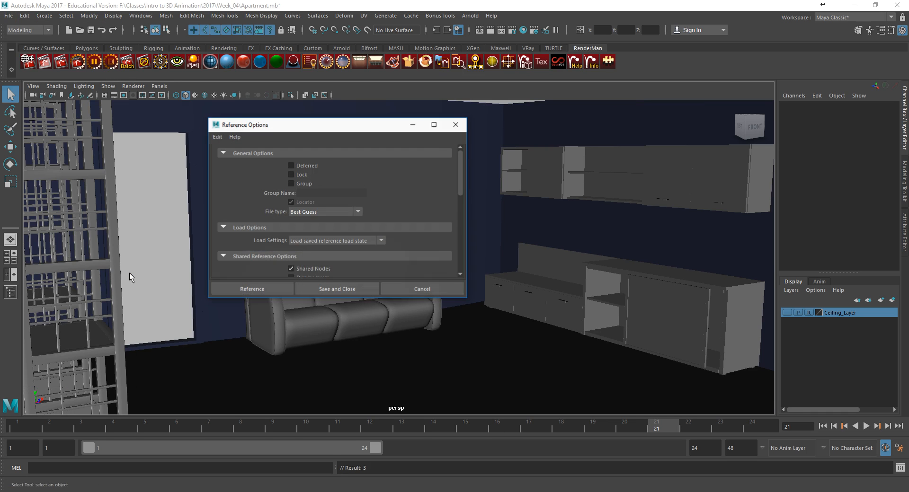
scroll(341, 197, down, 2)
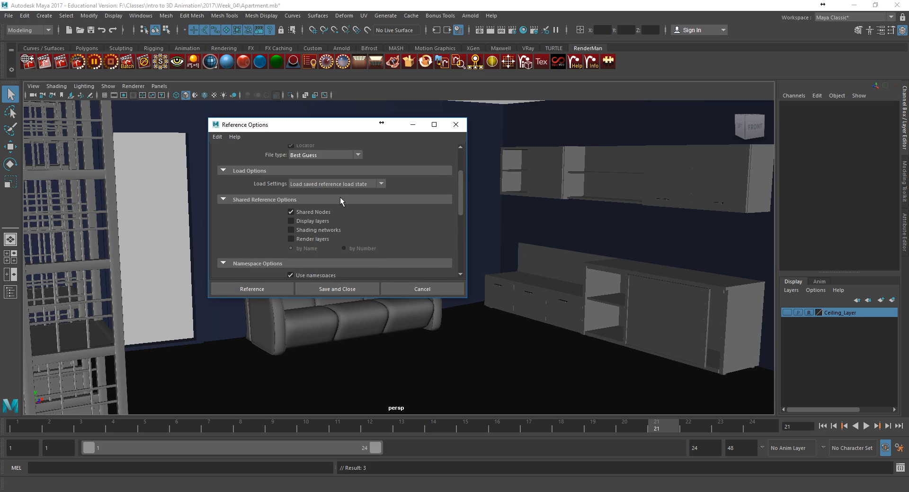
scroll(340, 197, down, 1)
scroll(339, 200, down, 1)
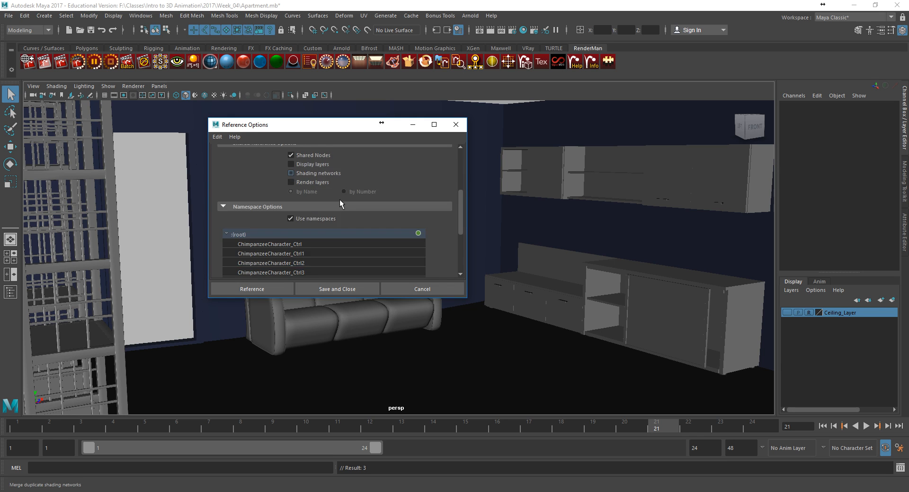
scroll(339, 199, down, 1)
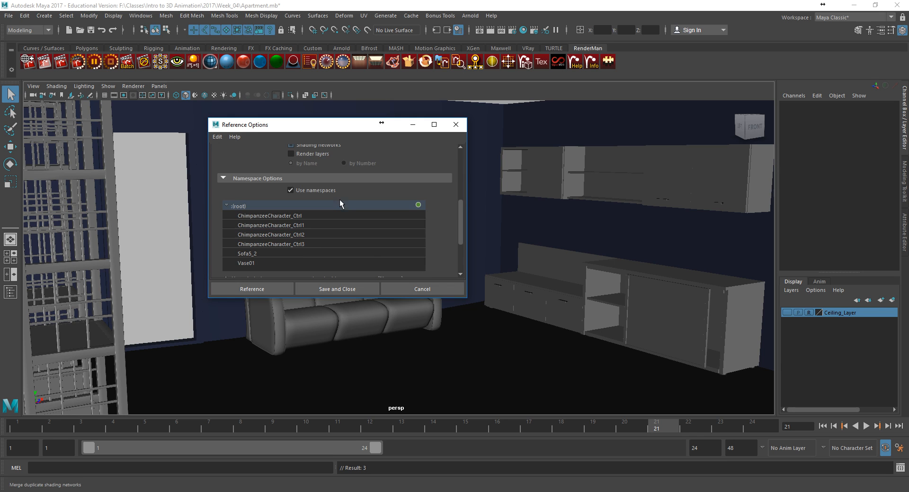
click(271, 291)
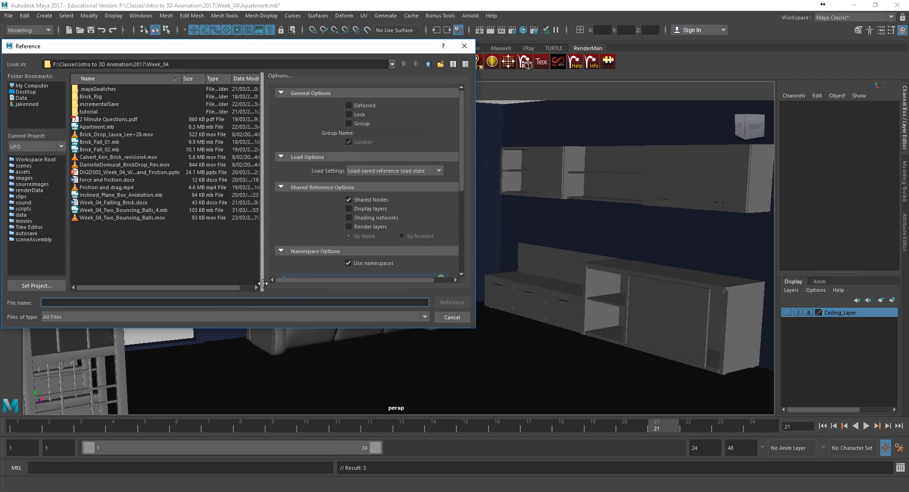
double_click(91, 96)
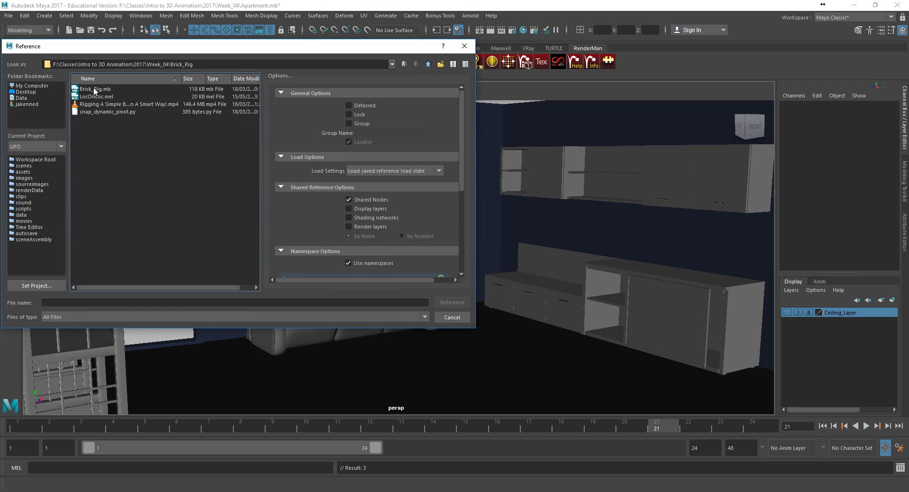
double_click(94, 89)
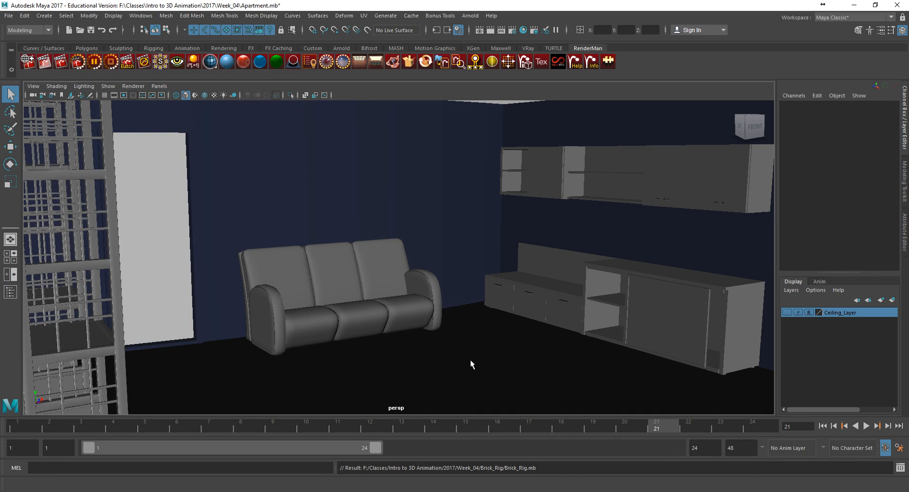
Switch the view to wireframe, find the referenced brick on the floor and select its translate control.
alt+middle_drag(469, 355, 468, 233)
alt+middle_drag(587, 324, 450, 287)
key(4)
alt+right_drag(393, 297, 584, 318)
alt+drag(469, 298, 501, 314)
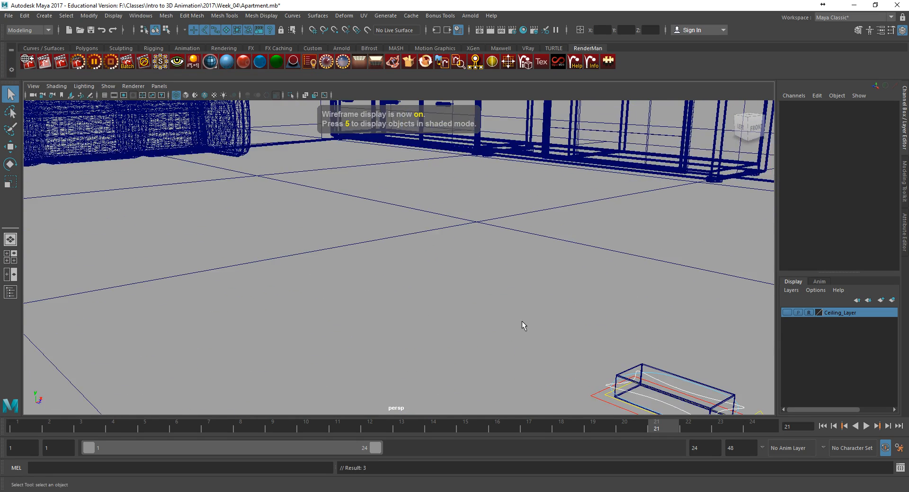
alt+middle_drag(610, 373, 548, 337)
click(547, 334)
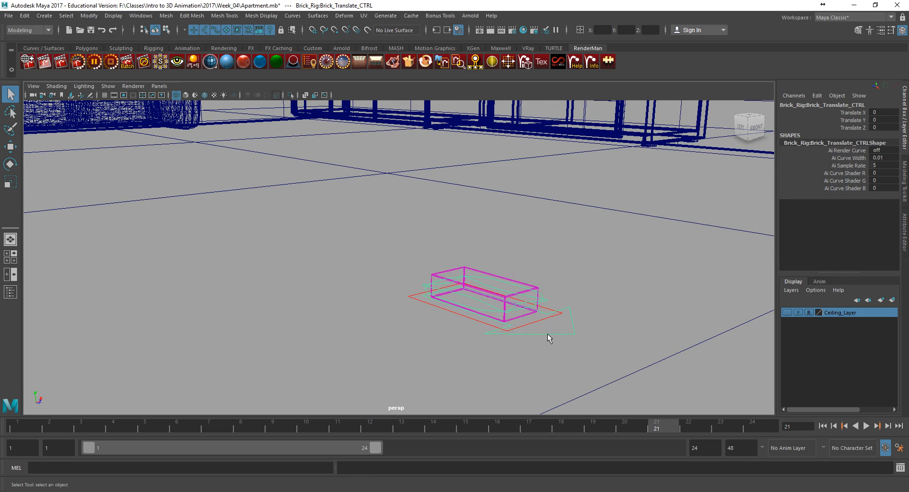
key(f)
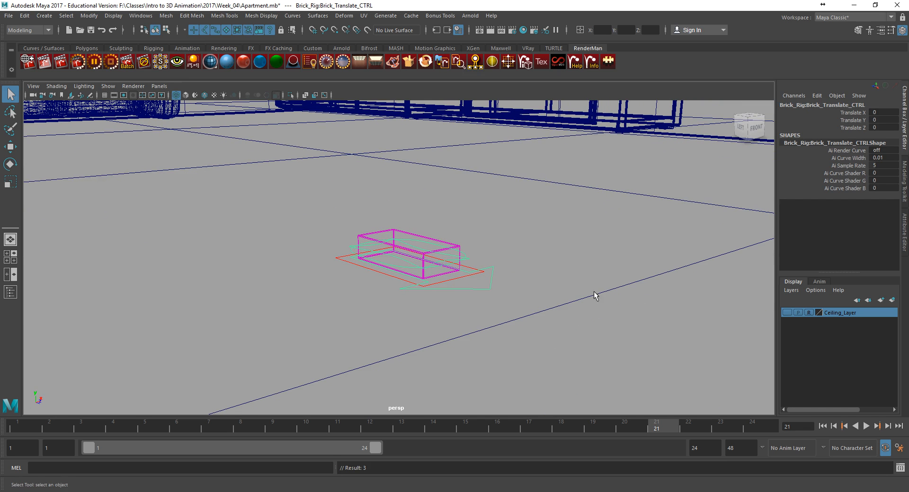
Examine the translate control's name, comparing the Brick_Rig namespace prefix with the control name, and pick its Translate Y channel.
key(w)
double_click(811, 105)
drag(806, 105, 855, 105)
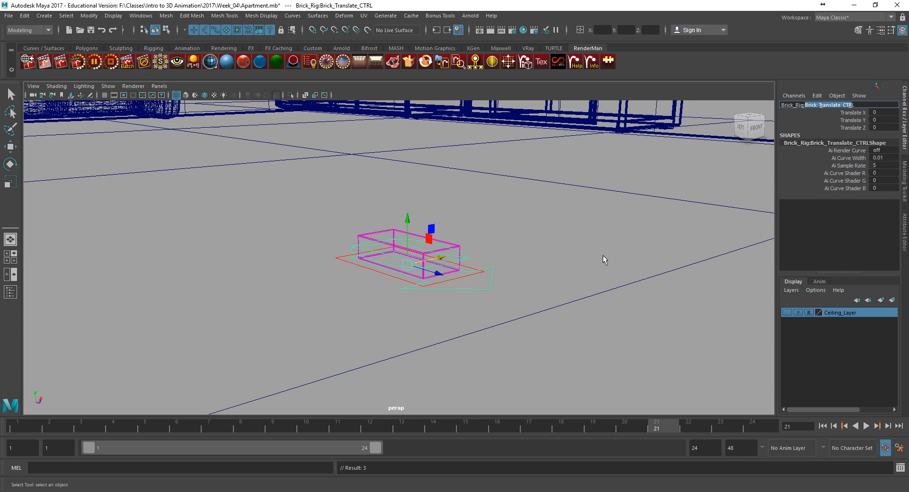
click(858, 105)
drag(808, 105, 855, 105)
click(808, 117)
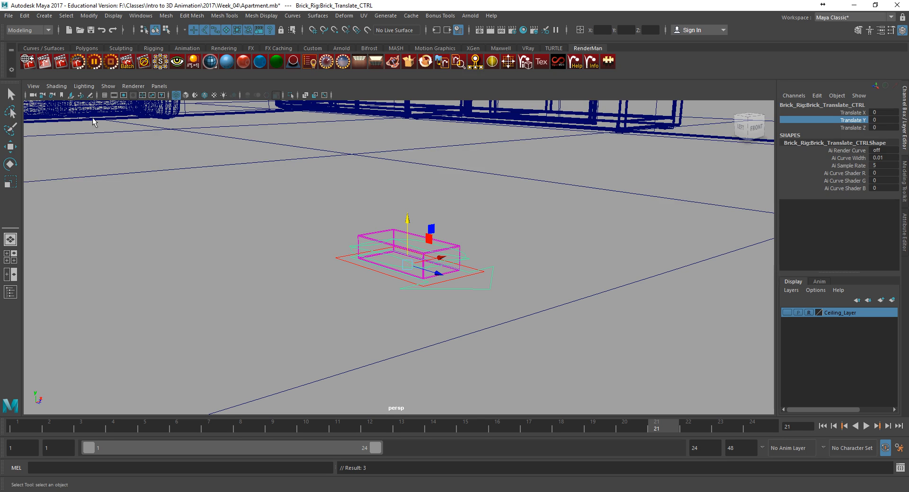
Remove the Brick_Rig.mb reference from the scene through the Reference Editor.
click(8, 15)
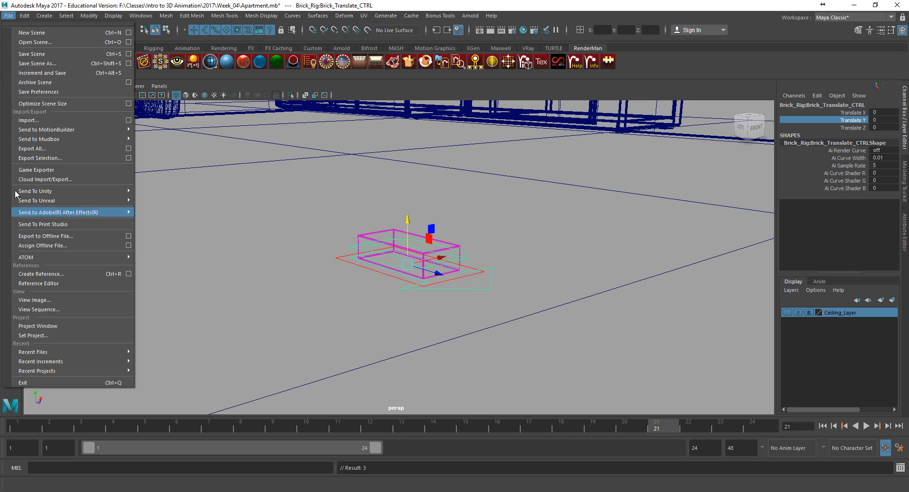
click(44, 284)
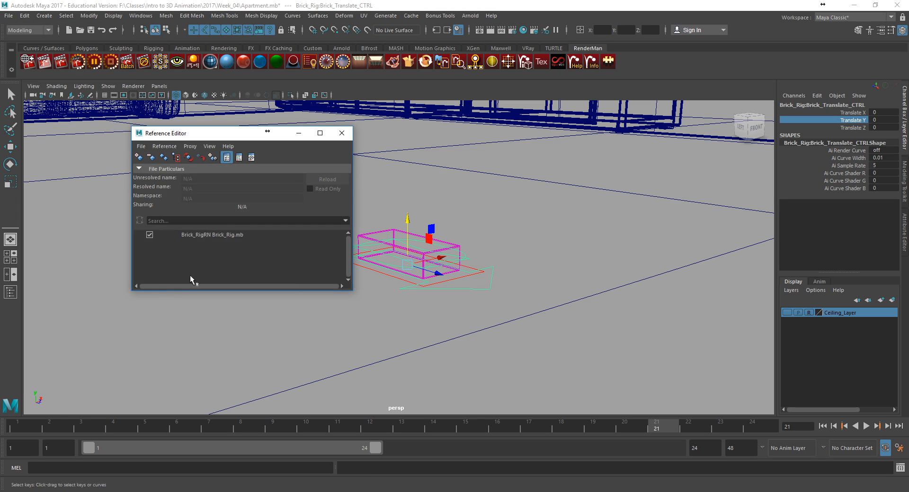
click(202, 235)
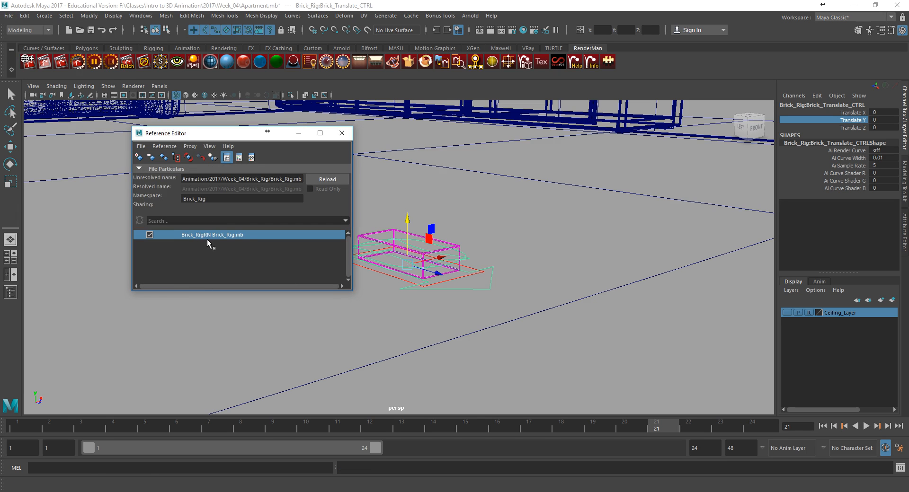
click(166, 146)
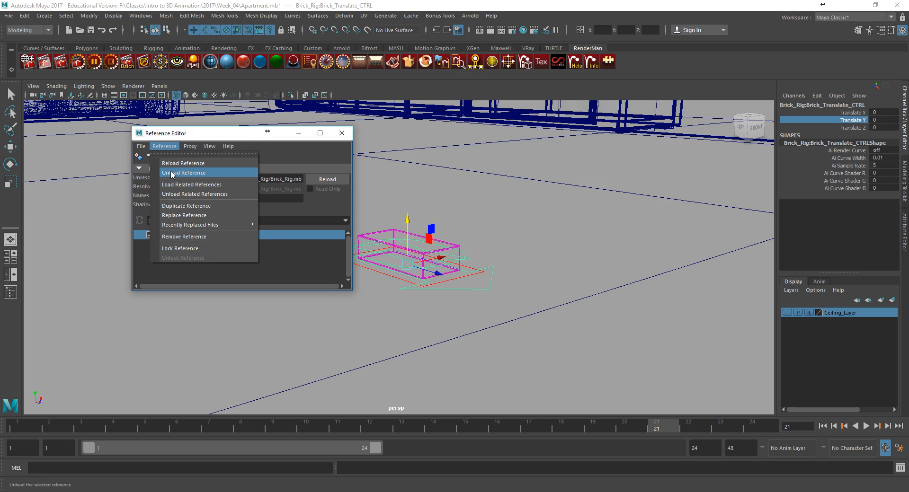
mouse_move(142, 148)
click(198, 237)
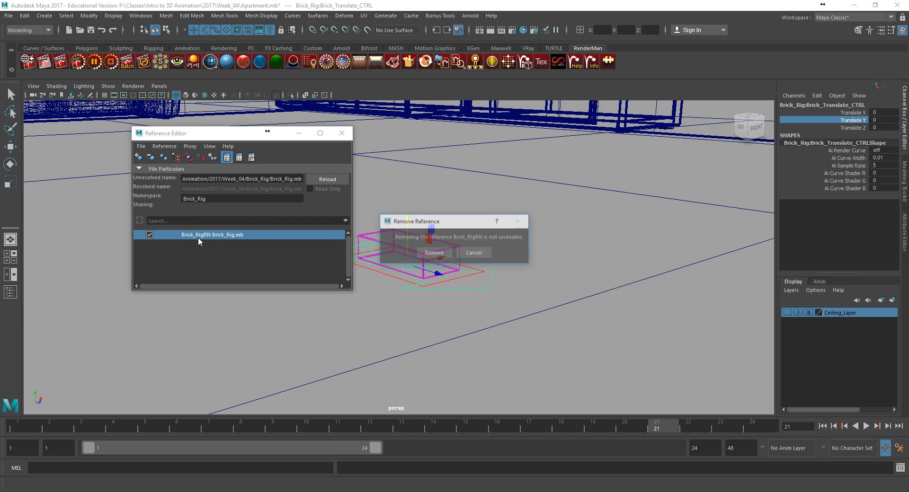
click(430, 252)
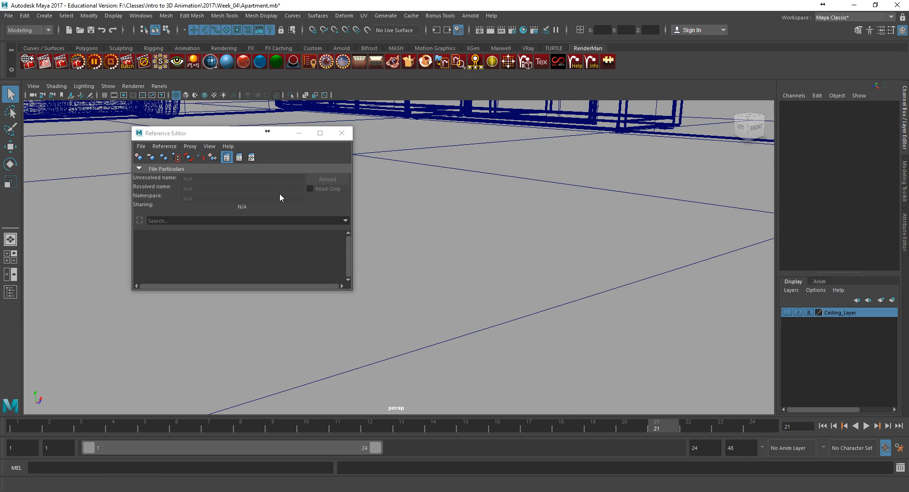
Reference Brick_Rig.mb with the namespace option set to merge into the selected namespace and rename incoming objects that match.
drag(214, 133, 132, 85)
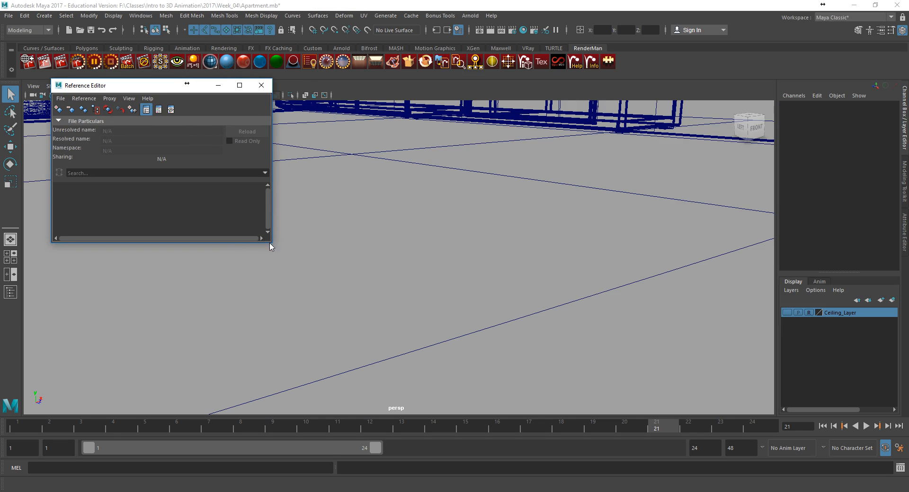
drag(267, 244, 269, 271)
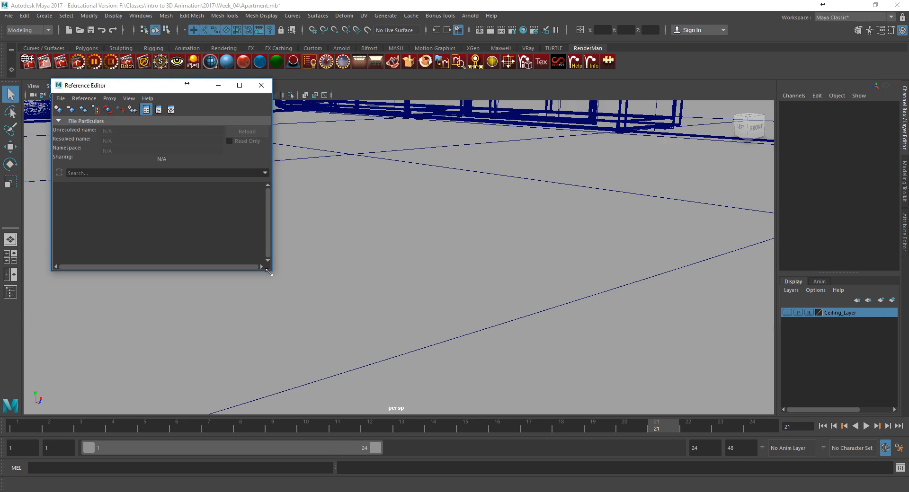
click(61, 99)
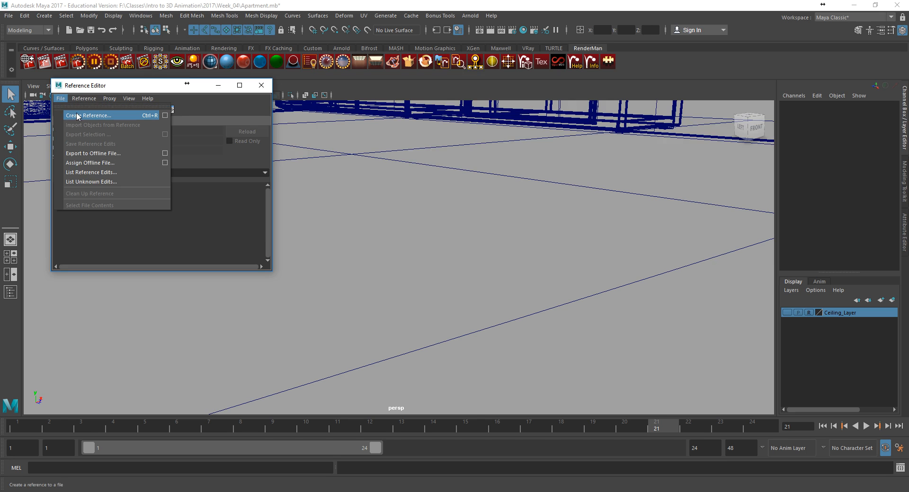
click(165, 116)
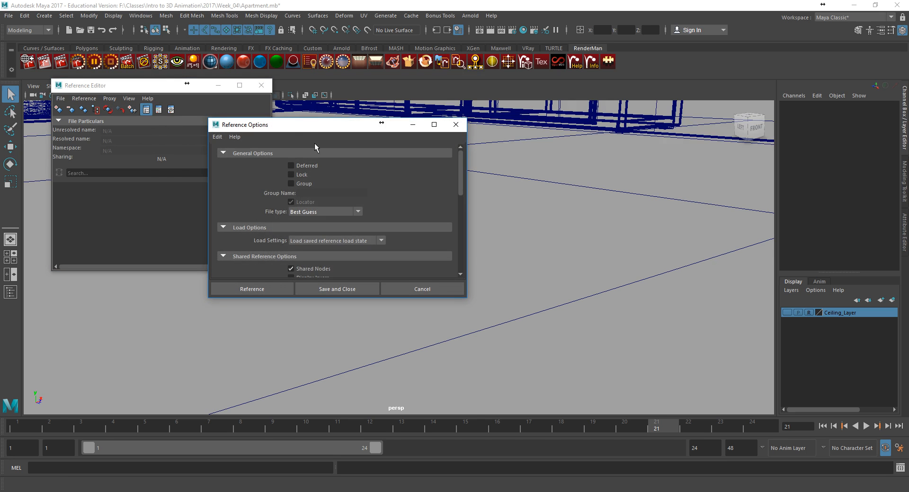
scroll(324, 198, down, 6)
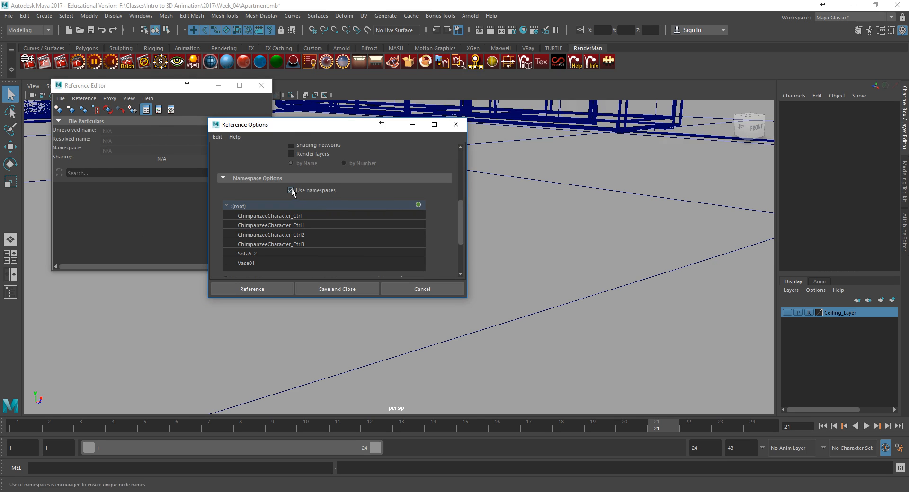
scroll(300, 194, down, 1)
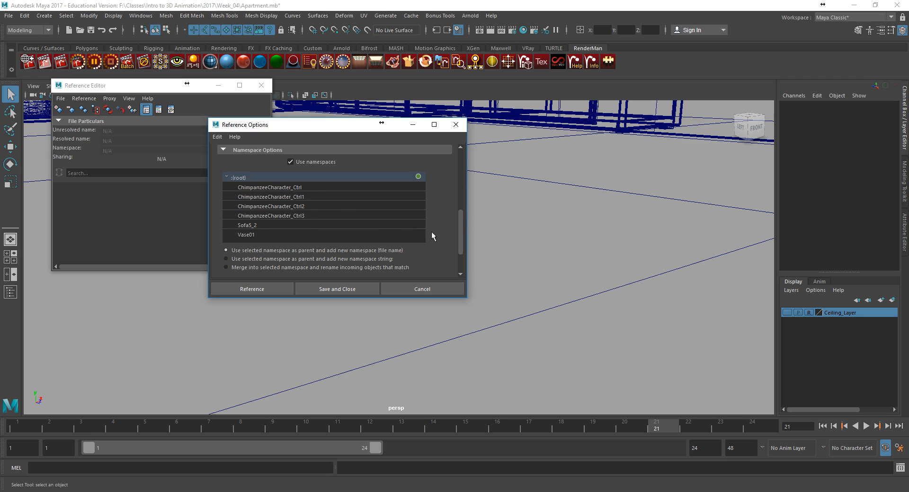
scroll(413, 228, down, 2)
scroll(428, 205, down, 2)
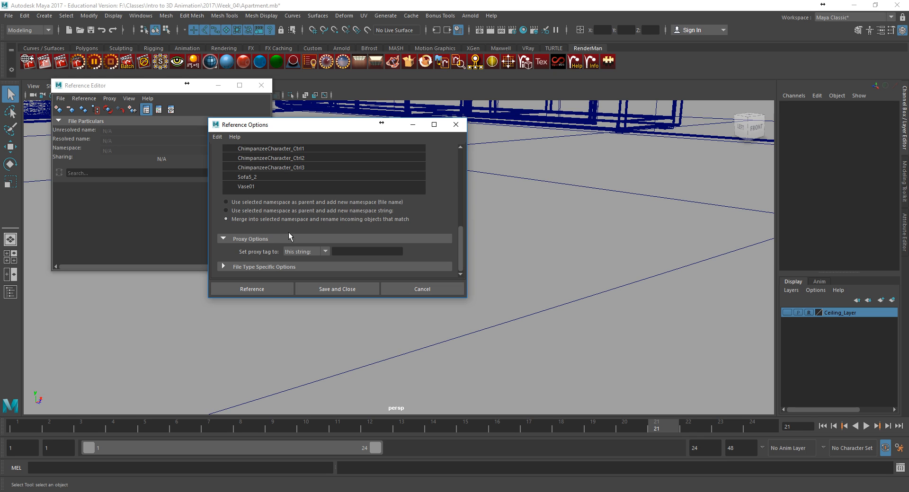
click(261, 290)
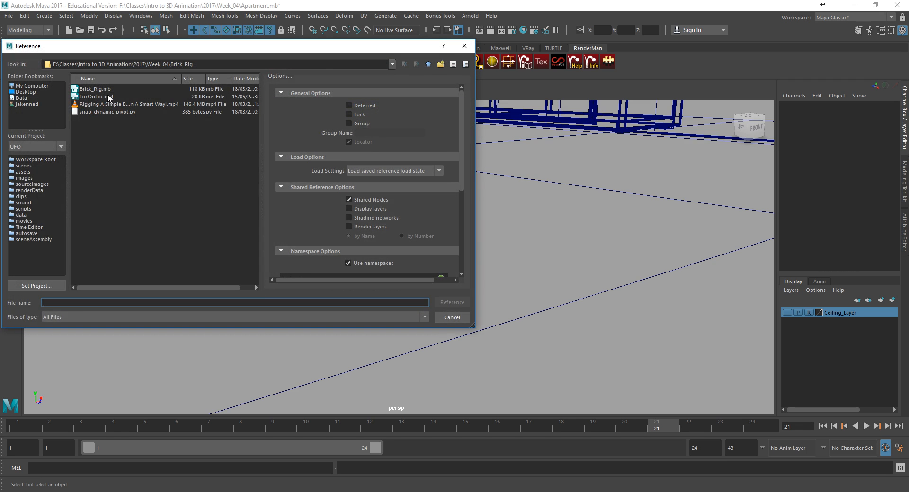
double_click(103, 88)
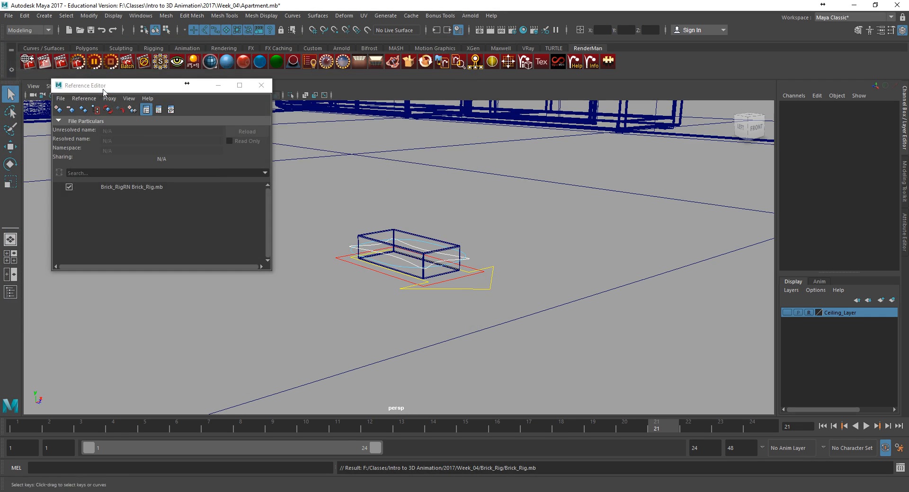
Check the names of the brick's translate control, global control and geometry for a namespace prefix, and close the Reference Editor.
click(462, 288)
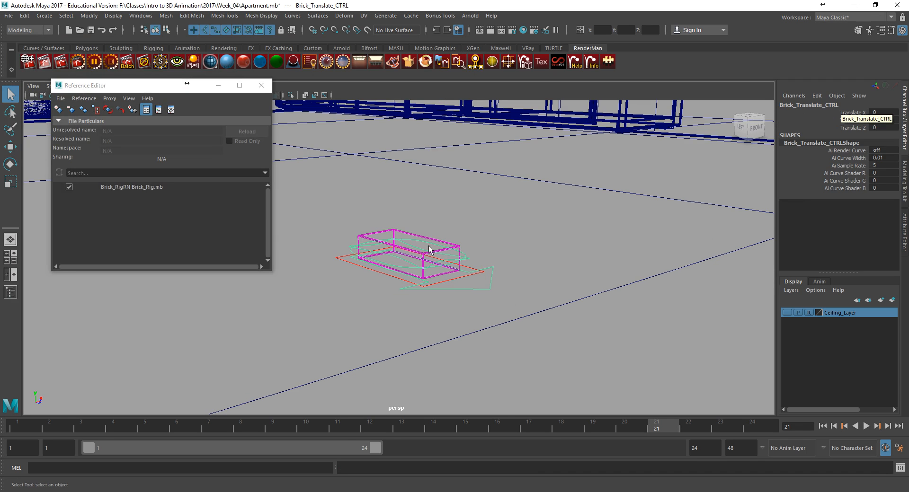
click(402, 281)
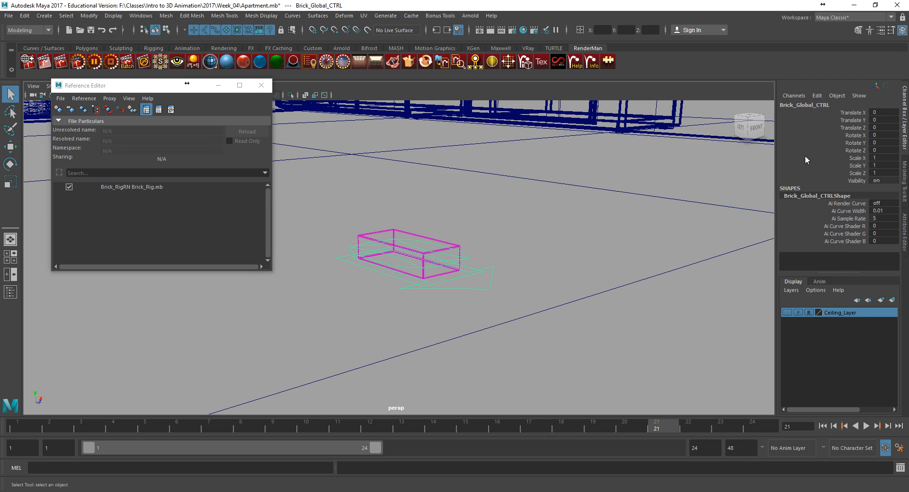
click(423, 261)
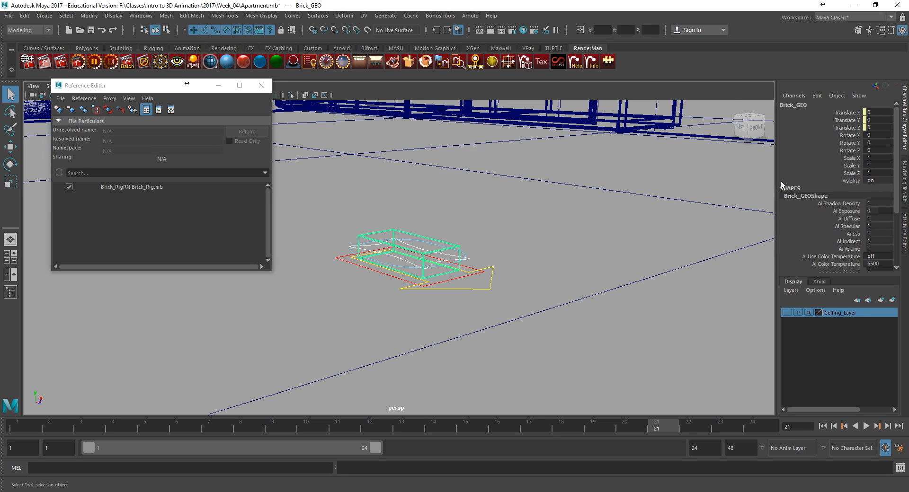
click(597, 254)
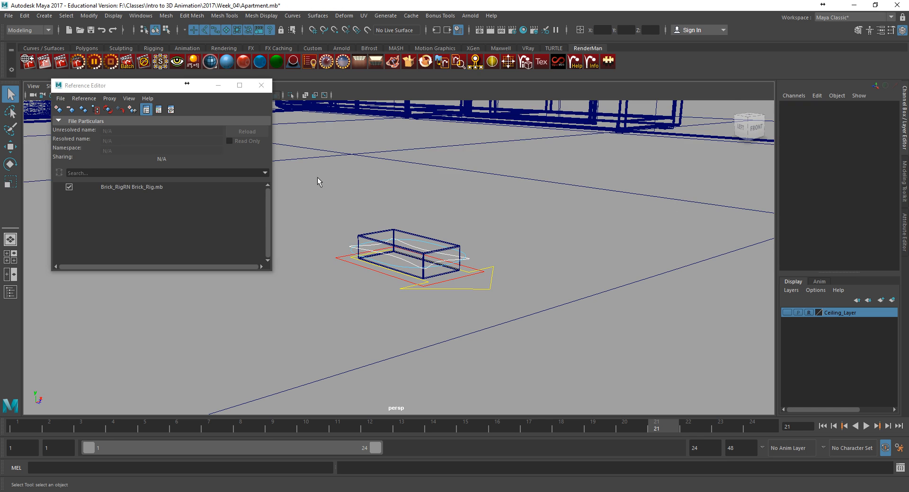
click(265, 88)
Examine the brick rig on the floor against the surrounding furniture, checking which curve is its global control.
alt+drag(482, 240, 374, 234)
key(3)
alt+middle_drag(353, 314, 323, 270)
alt+right_drag(322, 269, 344, 286)
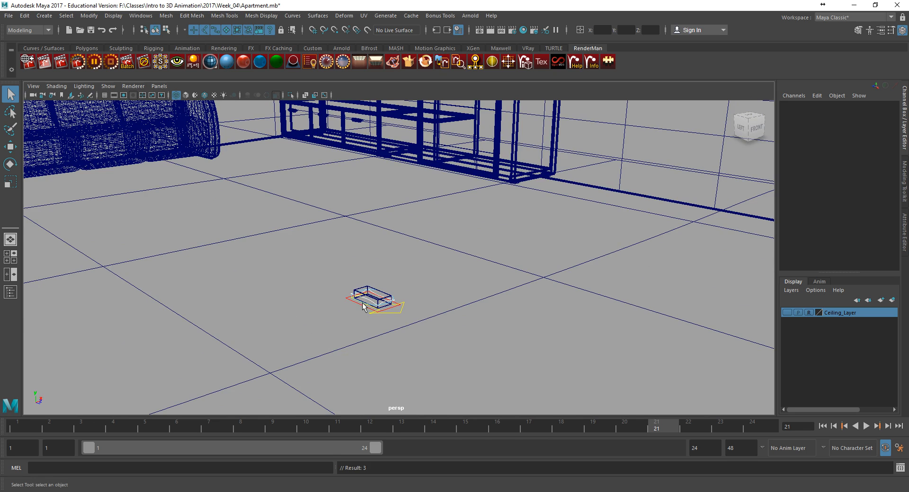
mouse_move(370, 292)
alt+middle_down()
mouse_move(318, 280)
mouse_move(358, 282)
alt+middle_up()
alt+drag(358, 281, 407, 300)
alt+drag(519, 310, 508, 285)
alt+right_drag(506, 280, 489, 314)
click(484, 354)
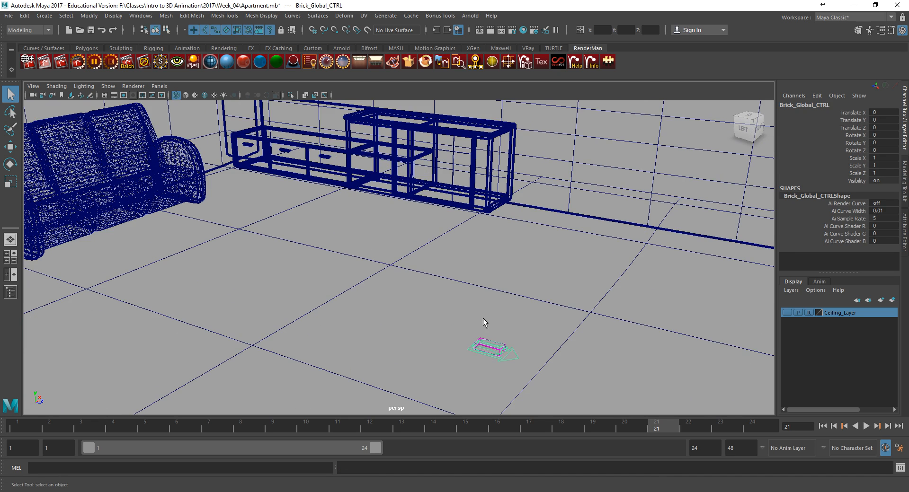
mouse_move(529, 323)
alt+right_down()
mouse_move(487, 308)
mouse_move(414, 310)
mouse_move(534, 321)
alt+right_up()
alt+middle_drag(387, 325, 434, 299)
alt+right_drag(434, 300, 491, 315)
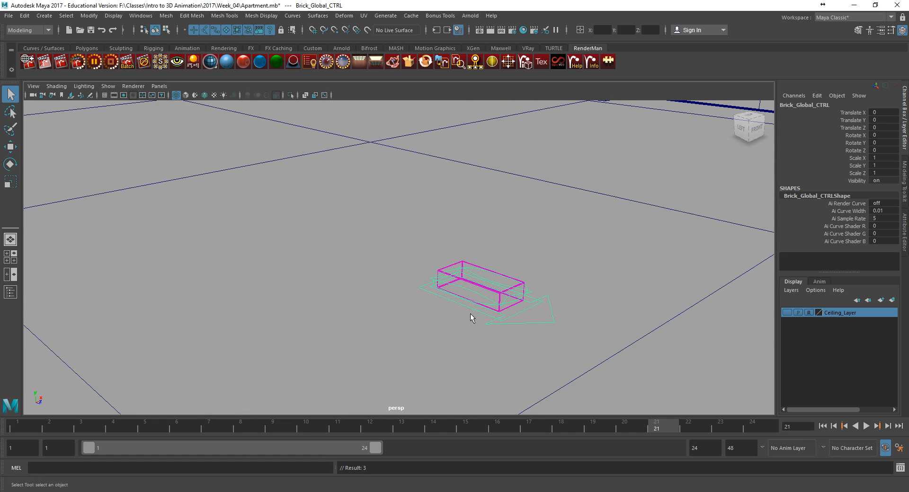
click(445, 315)
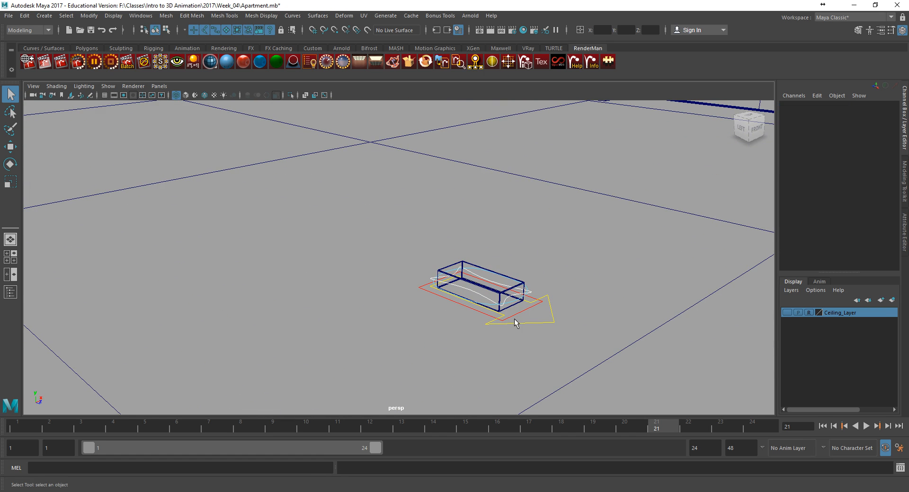
Move the brick's global control to about 2.46 in Y and -5.28 in Z, and turn on shaded display.
click(483, 314)
key(w)
drag(515, 307, 275, 121)
alt+middle_drag(338, 192, 428, 267)
key(3)
key(5)
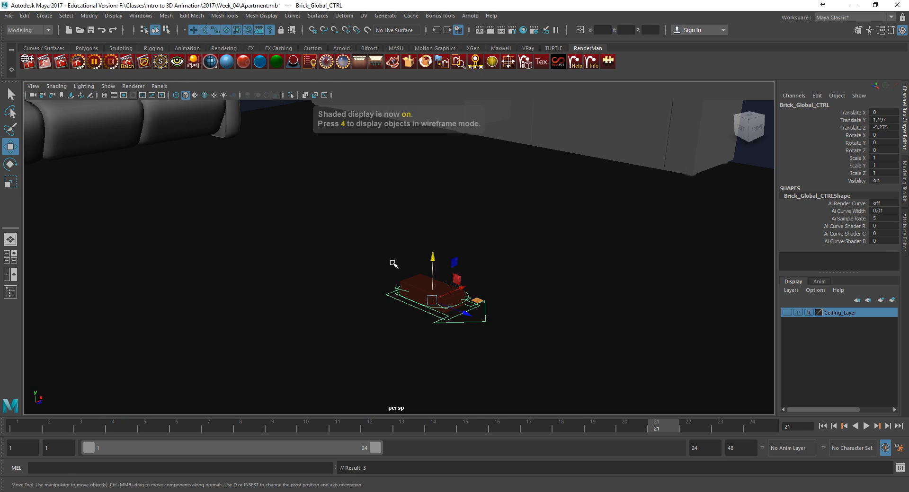
drag(435, 271, 444, 220)
alt+middle_drag(444, 220, 364, 293)
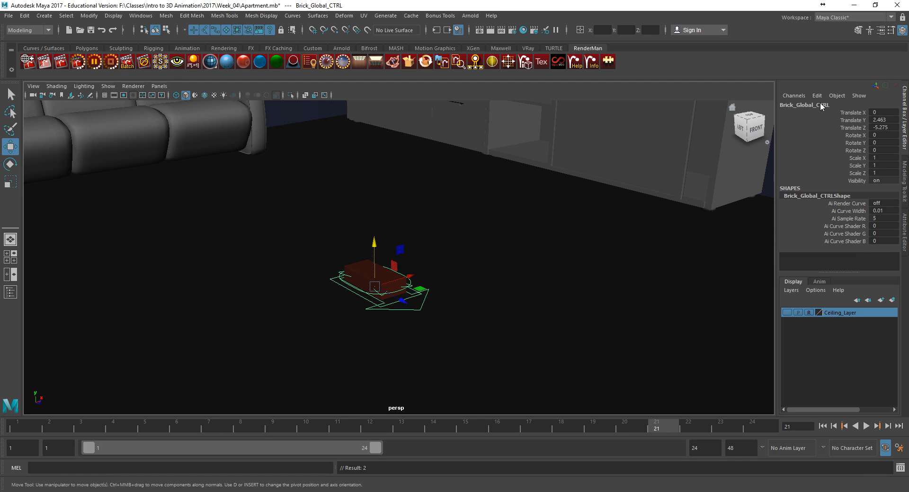
Try scaling the brick's global control up uniformly to about 2.52, and undo the scaling.
key(r)
middle_drag(400, 283, 501, 300)
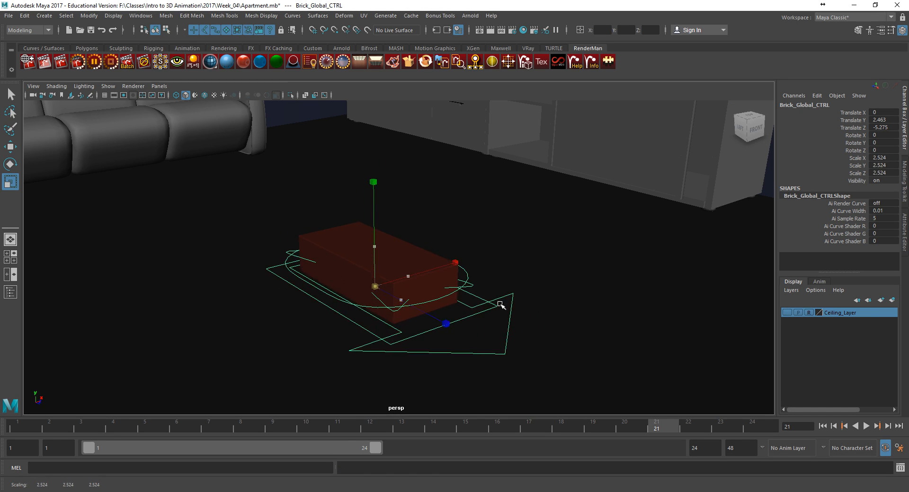
key(ctrl+z)
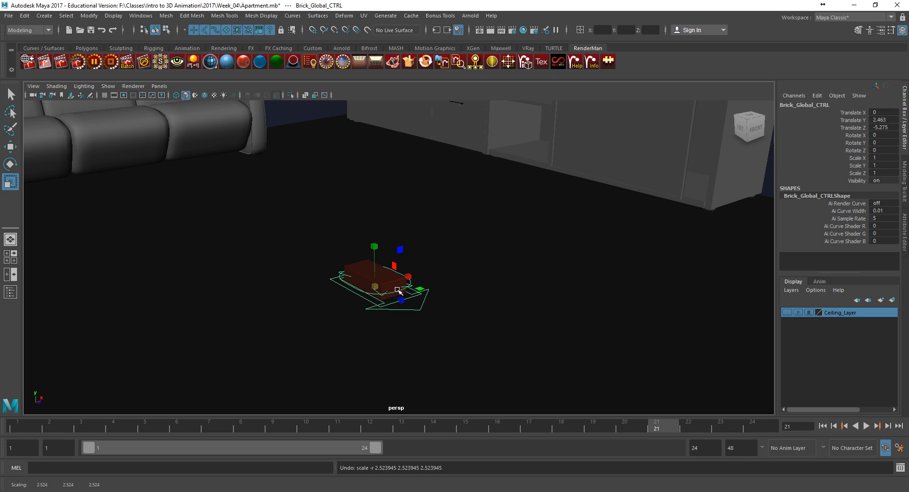
Move the brick's global control horizontally toward the cabinet, to about 8.56 in X and -10.44 in Z.
key(w)
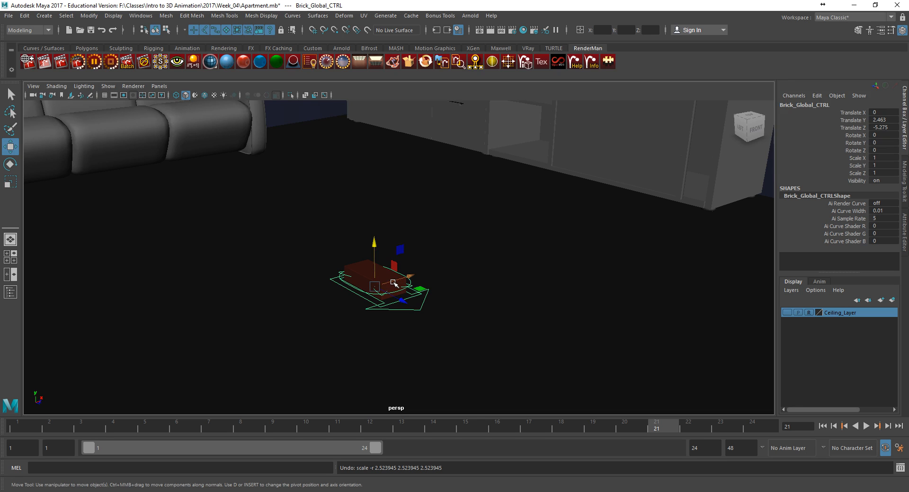
drag(393, 283, 436, 191)
alt+middle_drag(422, 217, 393, 284)
alt+drag(350, 284, 521, 247)
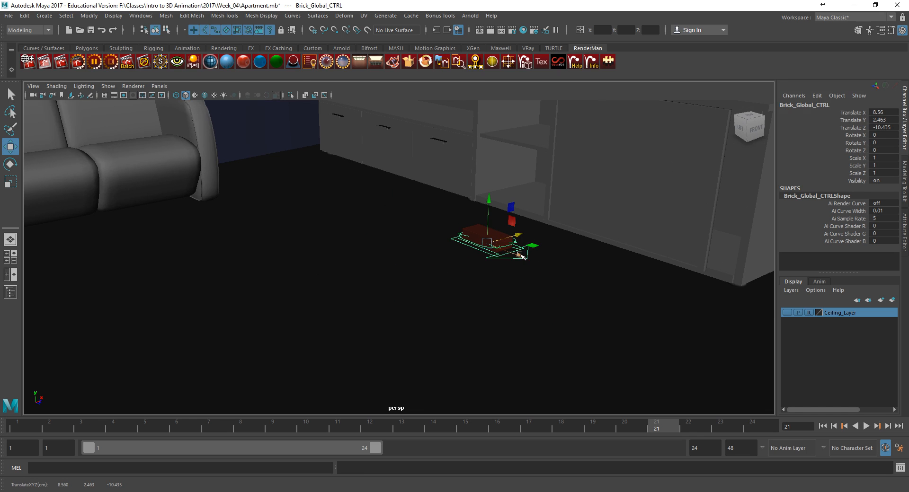
Place the brick in front of the cabinet drawers in the top view, at about 14.51 in X and -23.27 in Z.
key(space)
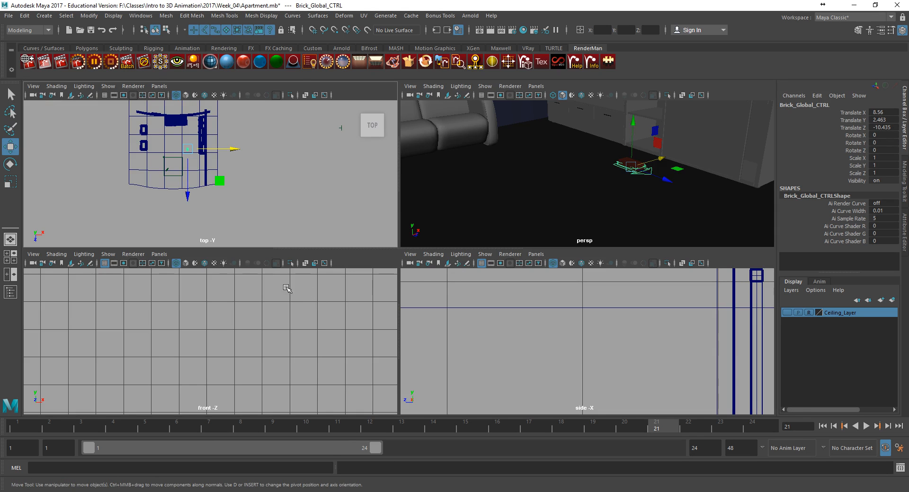
key(space)
alt+right_drag(274, 212, 292, 190)
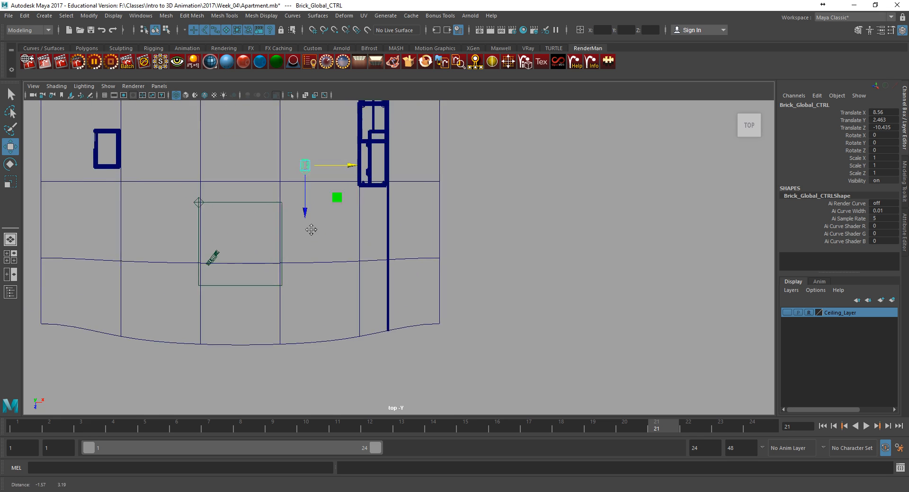
alt+middle_drag(292, 191, 354, 292)
drag(355, 247, 402, 148)
alt+right_drag(316, 202, 443, 215)
alt+middle_drag(355, 189, 357, 304)
alt+right_drag(357, 304, 685, 327)
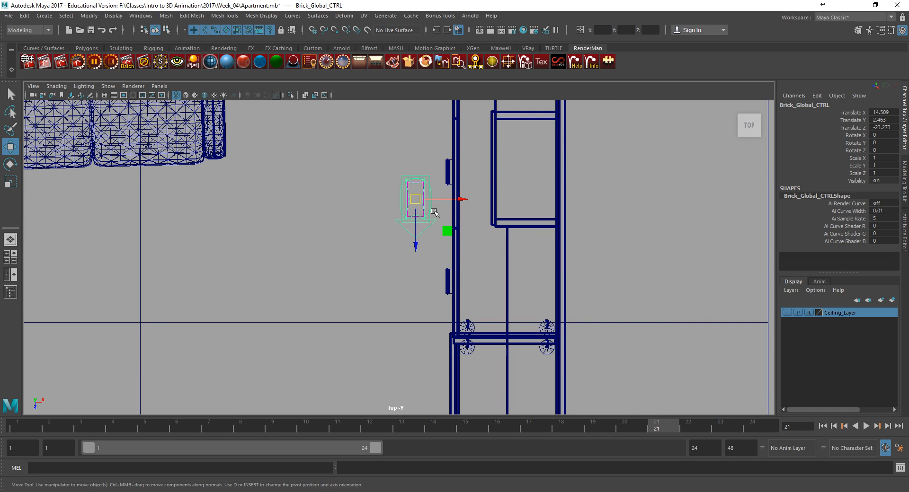
Rotate the brick's global control to -90 degrees about Y in the top view, and deselect it.
key(e)
drag(436, 235, 381, 217)
key(ctrl+z)
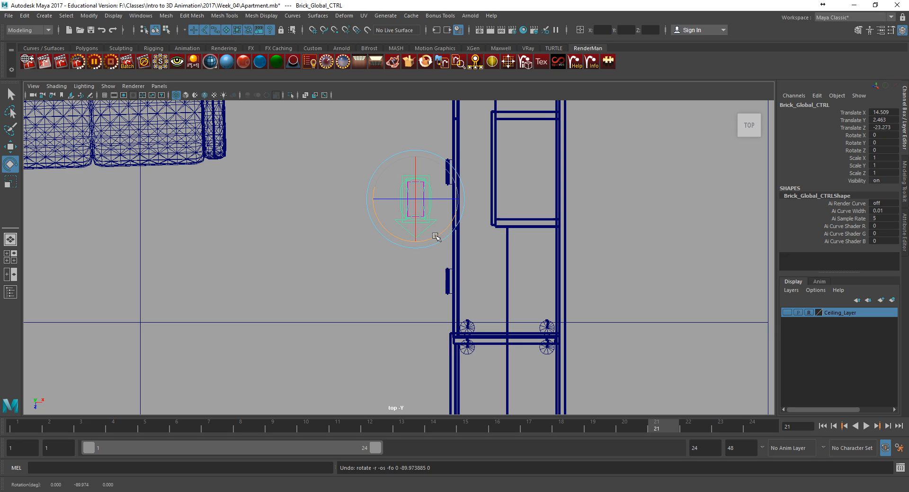
drag(435, 237, 311, 168)
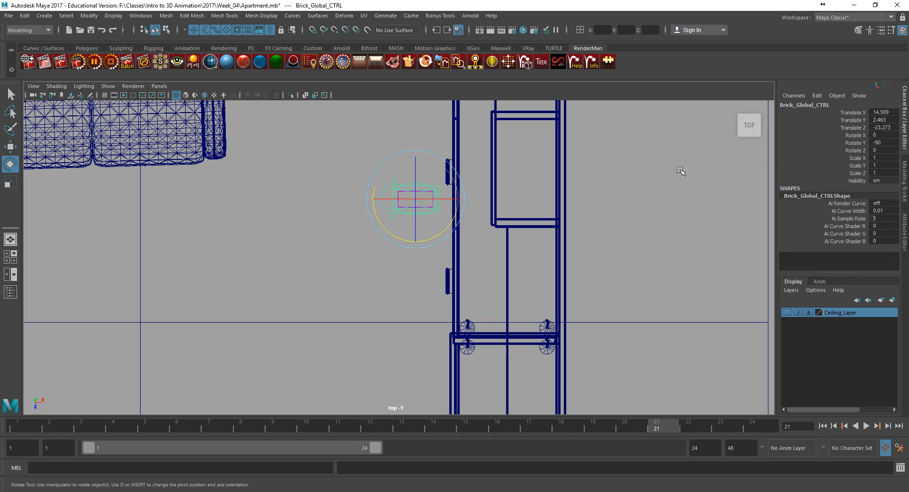
click(383, 279)
Frame the furniture and brick in the side view and select the brick's translate control.
key(space)
key(space)
key(space)
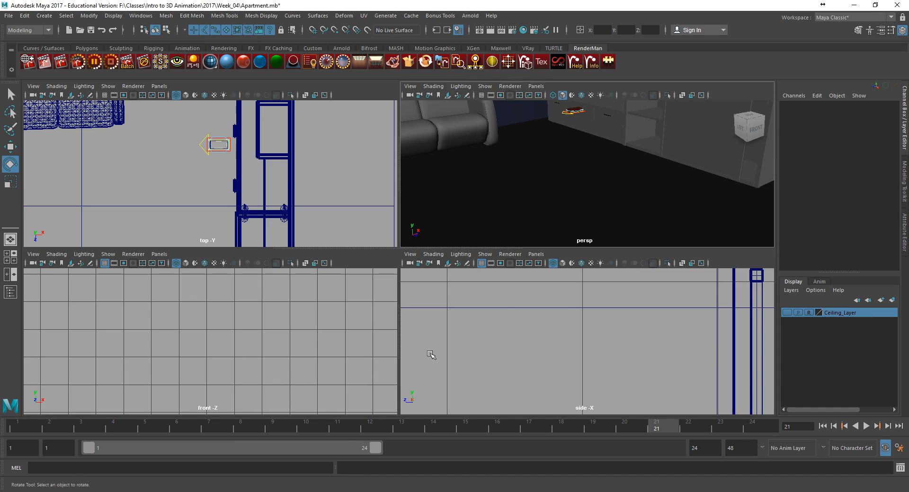
key(space)
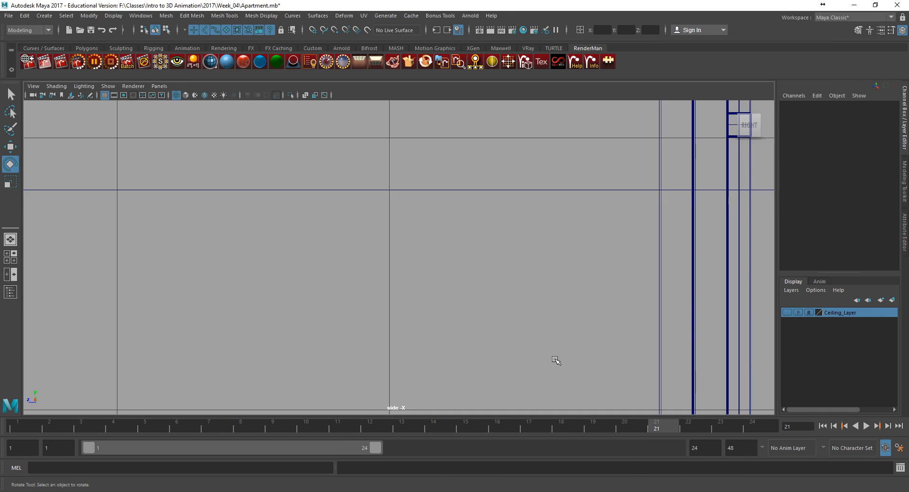
key(a)
alt+right_drag(405, 320, 402, 375)
alt+middle_drag(401, 375, 429, 255)
alt+right_drag(429, 255, 556, 272)
click(432, 252)
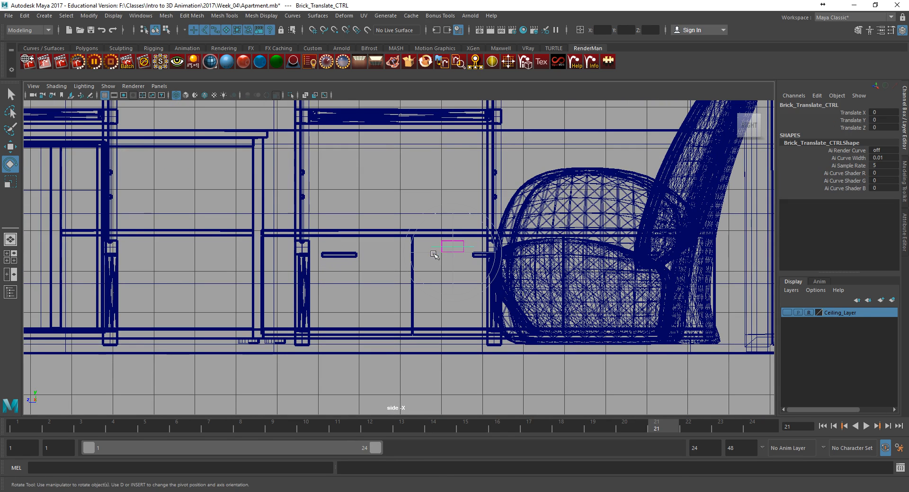
Select the brick's global control in the top view and lower it to the floor in the side view, about 0.02 in Y.
key(space)
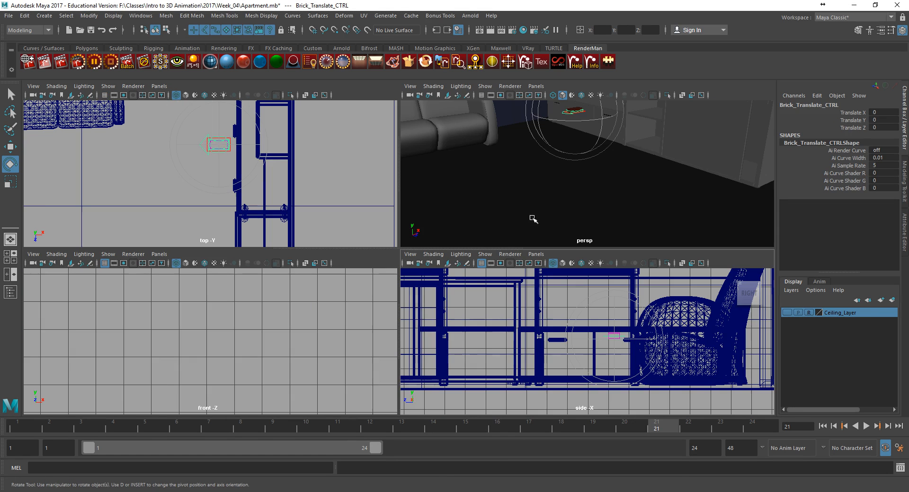
click(336, 132)
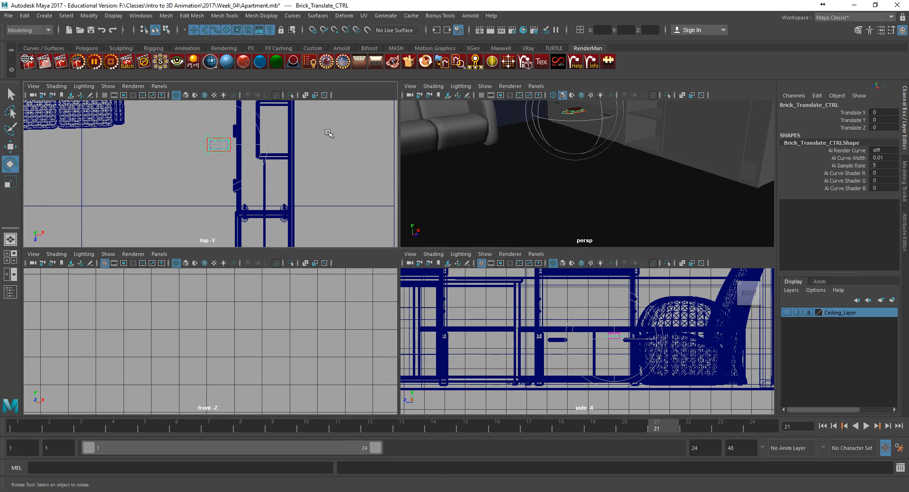
click(228, 138)
key(space)
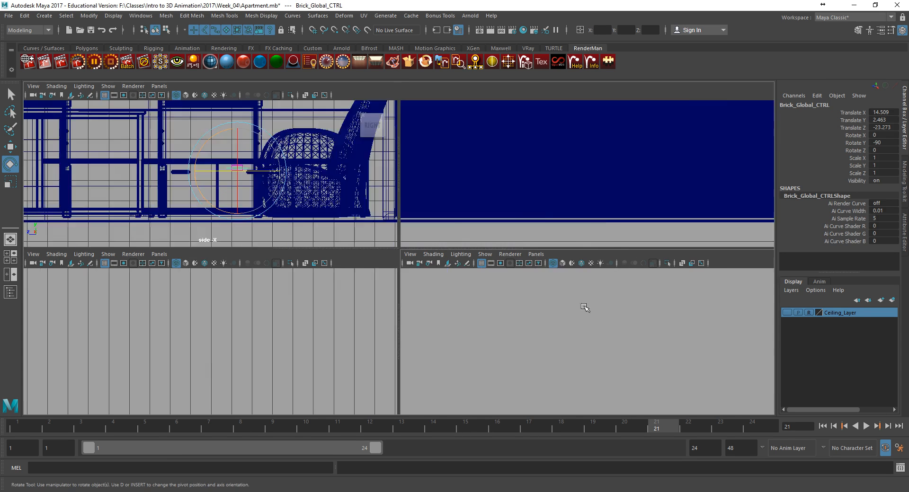
key(w)
drag(453, 220, 431, 320)
key(space)
key(space)
alt+middle_drag(327, 182, 342, 201)
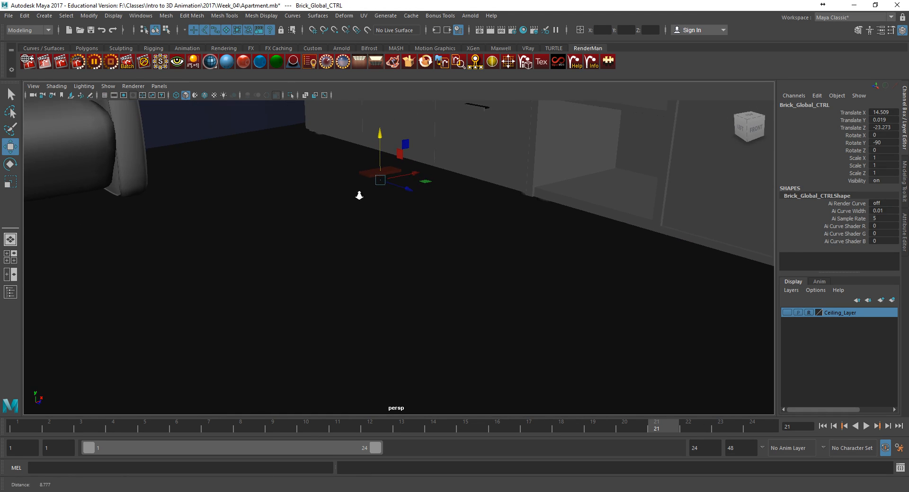
Raise the brick's global control to about 0.24 in Y so the brick sits above the floor.
alt+right_drag(342, 201, 428, 169)
drag(379, 141, 380, 134)
alt+right_drag(380, 134, 350, 180)
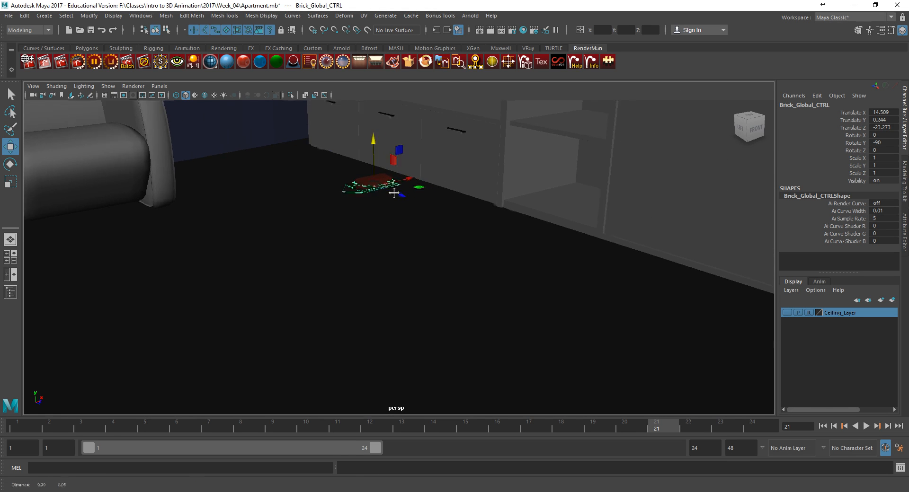
Examine the brick's placement on the floor in front of the cabinet drawers from several angles and distances.
alt+middle_drag(420, 186, 407, 237)
alt+right_drag(407, 238, 381, 231)
alt+right_drag(415, 257, 178, 239)
alt+drag(178, 238, 291, 266)
alt+drag(344, 256, 398, 285)
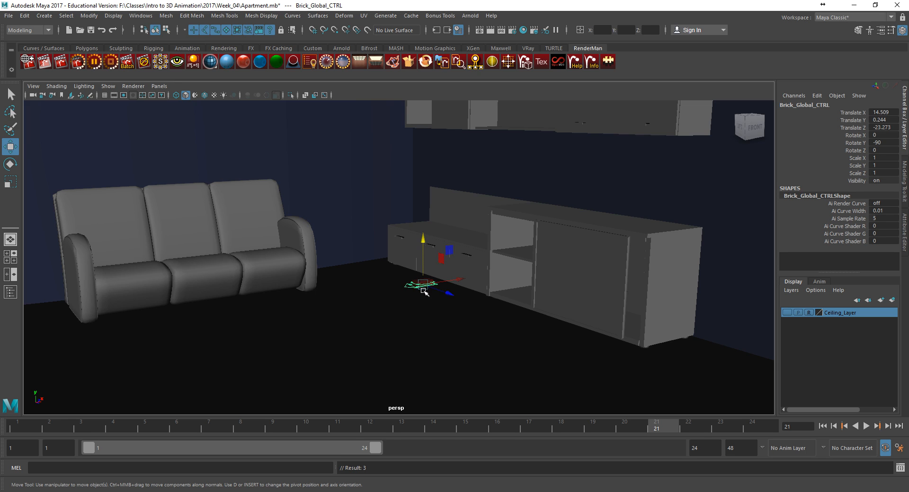
key(f)
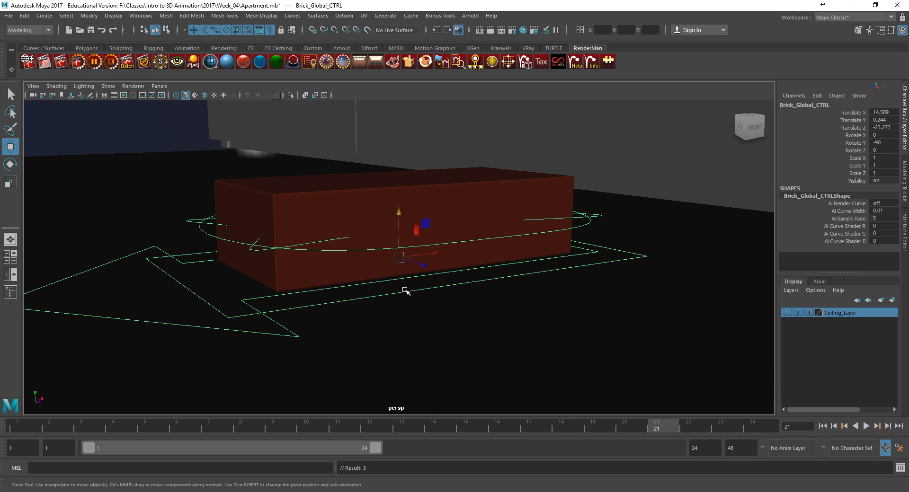
alt+drag(352, 288, 409, 298)
alt+right_drag(410, 297, 304, 279)
mouse_move(305, 279)
alt+mouse_down()
mouse_move(361, 302)
mouse_move(317, 306)
mouse_move(245, 282)
mouse_move(377, 280)
mouse_move(284, 282)
mouse_move(258, 238)
mouse_move(308, 306)
mouse_move(258, 270)
mouse_move(312, 283)
alt+mouse_up()
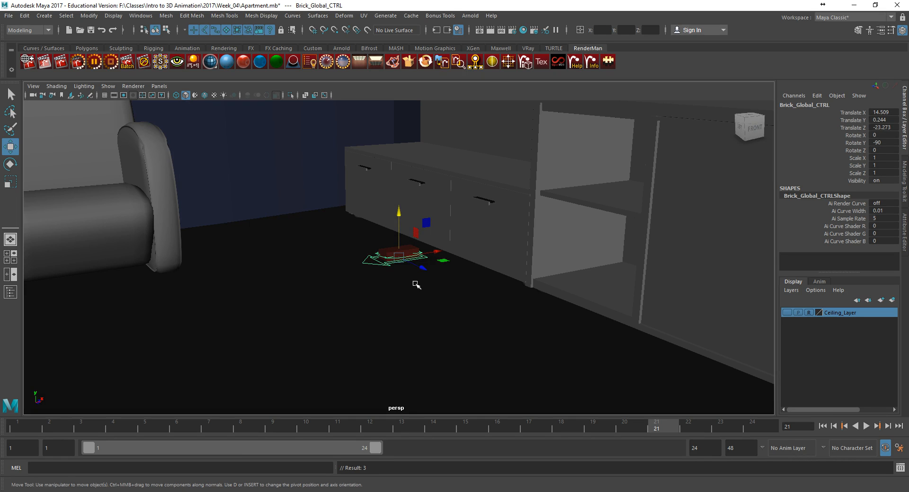
alt+middle_drag(393, 262, 406, 312)
alt+middle_drag(429, 282, 425, 344)
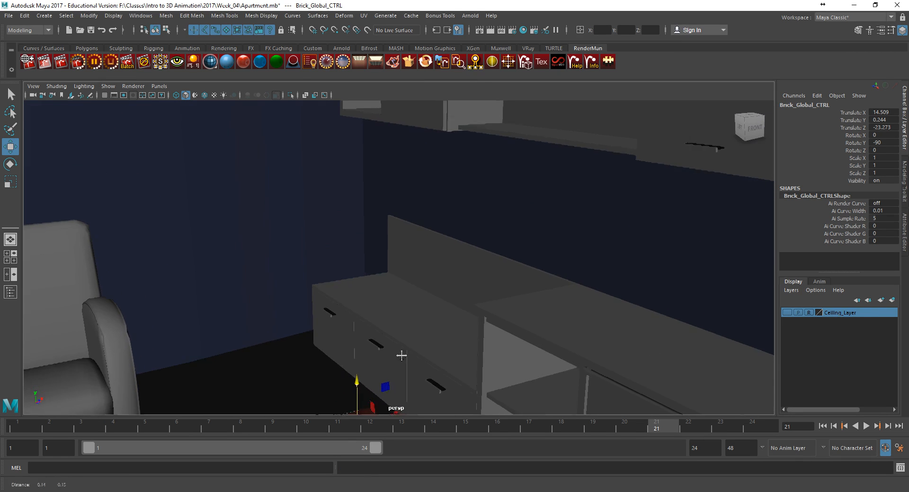
alt+middle_drag(388, 407, 378, 357)
alt+middle_drag(530, 151, 481, 199)
alt+middle_drag(351, 349, 359, 312)
mouse_move(333, 340)
alt+right_down()
mouse_move(402, 339)
mouse_move(384, 336)
mouse_move(395, 336)
alt+right_up()
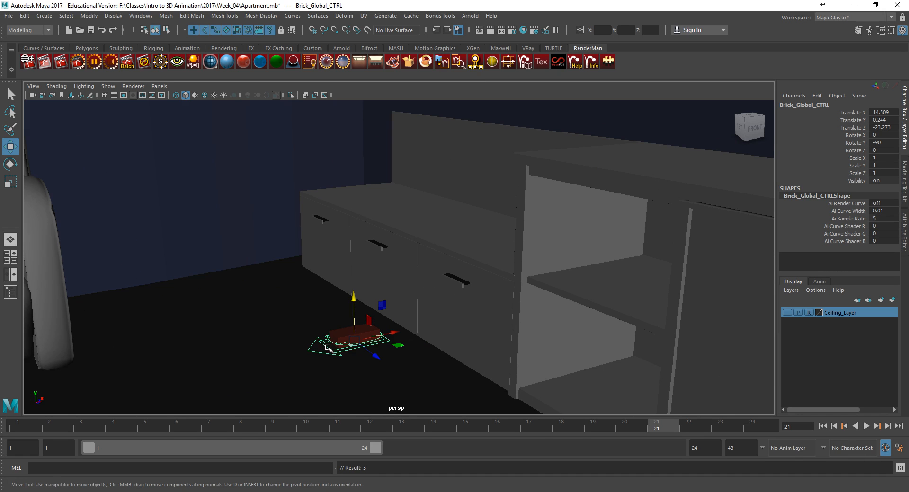
Select the brick's translate control and move it up towards the wall cabinet, to about 9.33 in Y and -4.26 in Z.
click(320, 353)
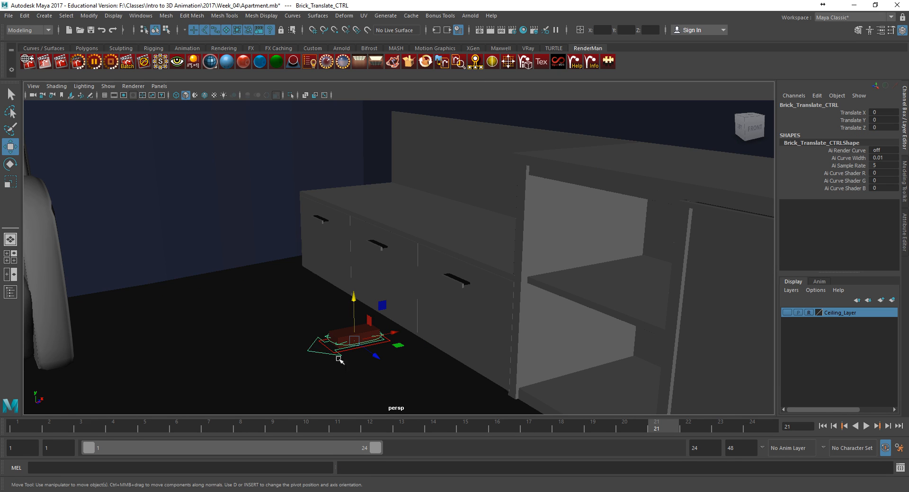
drag(358, 318, 354, 99)
alt+middle_drag(354, 100, 346, 247)
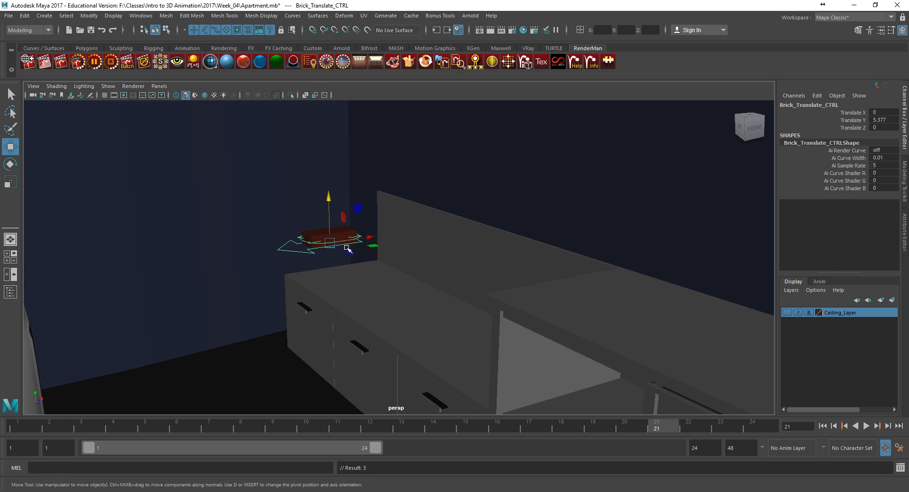
drag(371, 238, 510, 224)
alt+middle_drag(509, 216, 474, 295)
drag(439, 268, 439, 126)
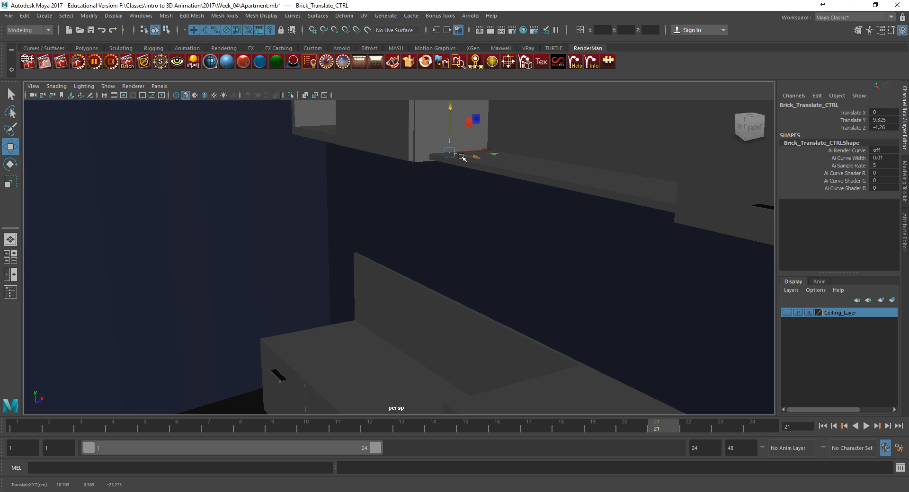
Place the brick on the wall cabinet's open shelf, with the translate control at about 1.54 in X, 11.31 in Y and -3.66 in Z.
drag(477, 158, 513, 177)
alt+middle_drag(513, 177, 466, 251)
alt+drag(466, 251, 411, 136)
alt+middle_drag(375, 189, 407, 246)
alt+right_drag(407, 246, 518, 241)
alt+middle_drag(478, 232, 475, 262)
alt+right_drag(475, 261, 580, 269)
alt+drag(543, 258, 431, 261)
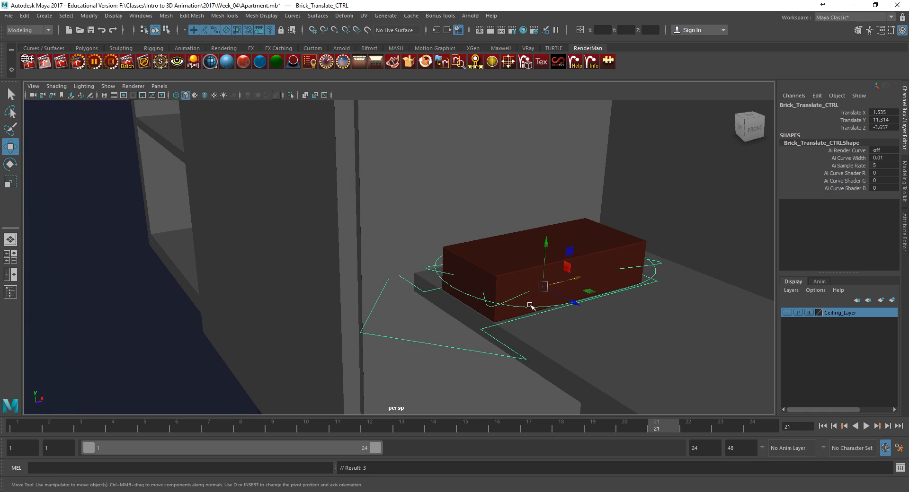
Select the brick's orient control and rotate it to exactly 90 degrees about X.
key(Up)
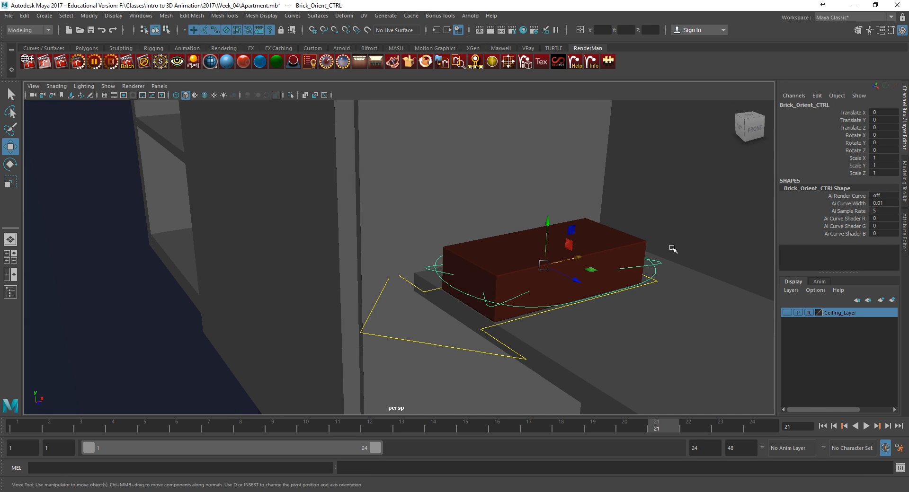
key(e)
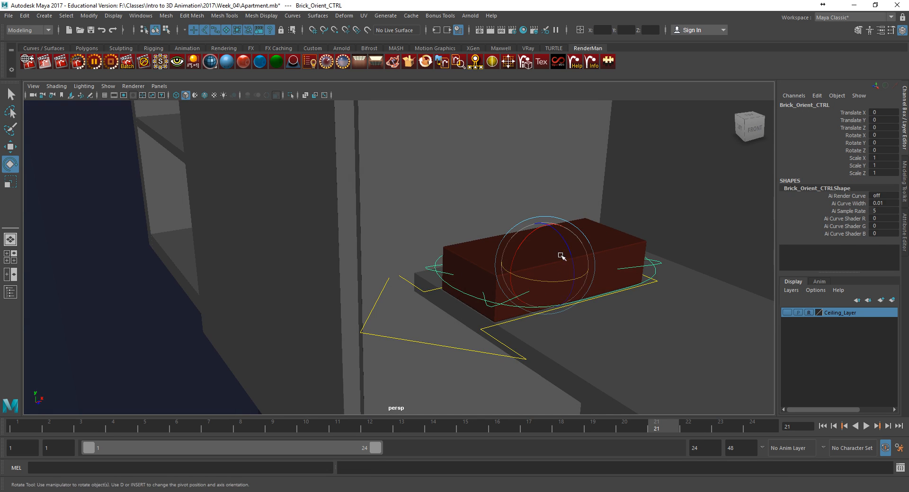
drag(521, 245, 508, 309)
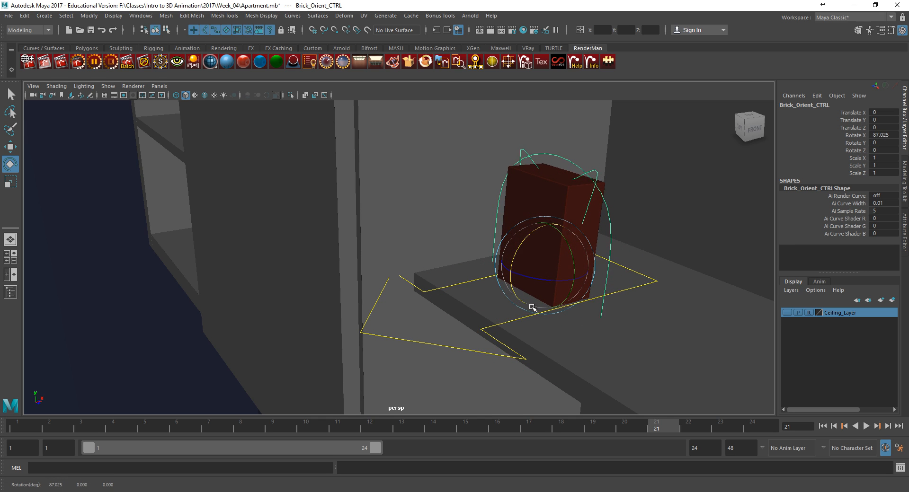
double_click(892, 135)
text(90)
key(Return)
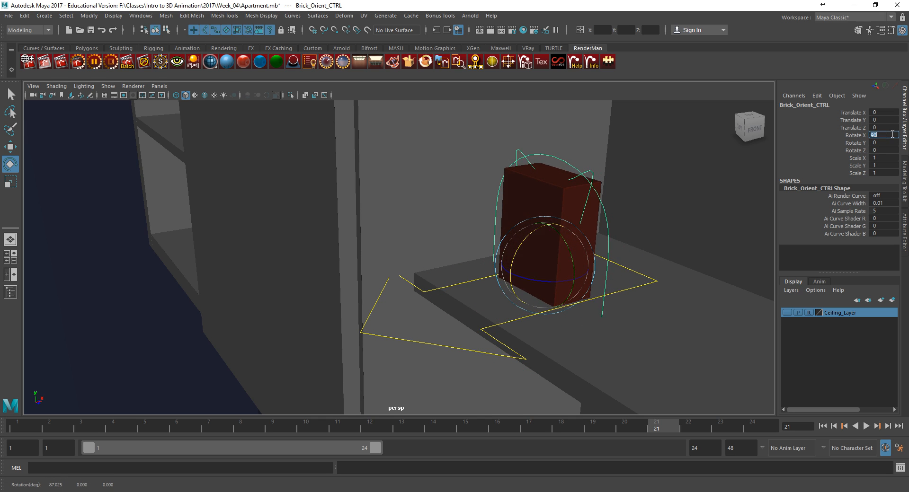
Rotate the brick's orient control to exactly 90 degrees about Y.
drag(552, 279, 591, 259)
double_click(889, 142)
text(90)
key(Return)
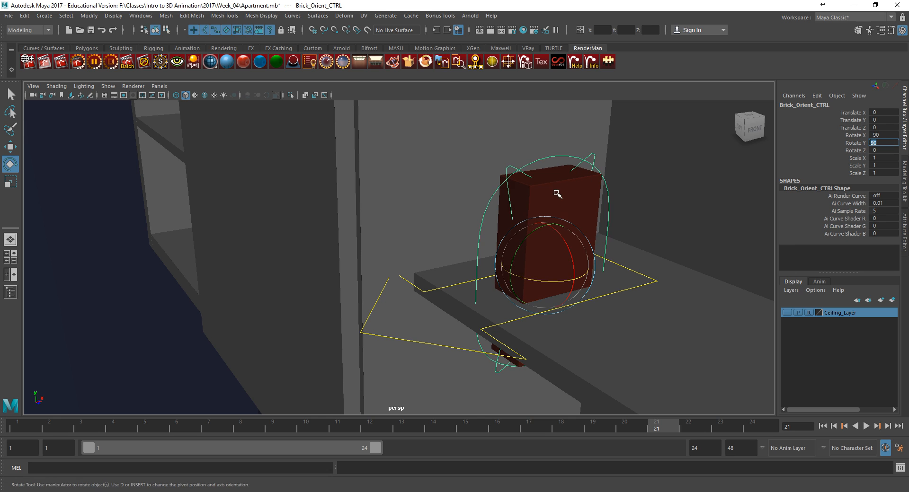
Raise the brick's translate control to about 11.76 in Y so the upright brick stands on the shelf.
click(455, 349)
key(w)
drag(545, 261, 544, 194)
click(605, 198)
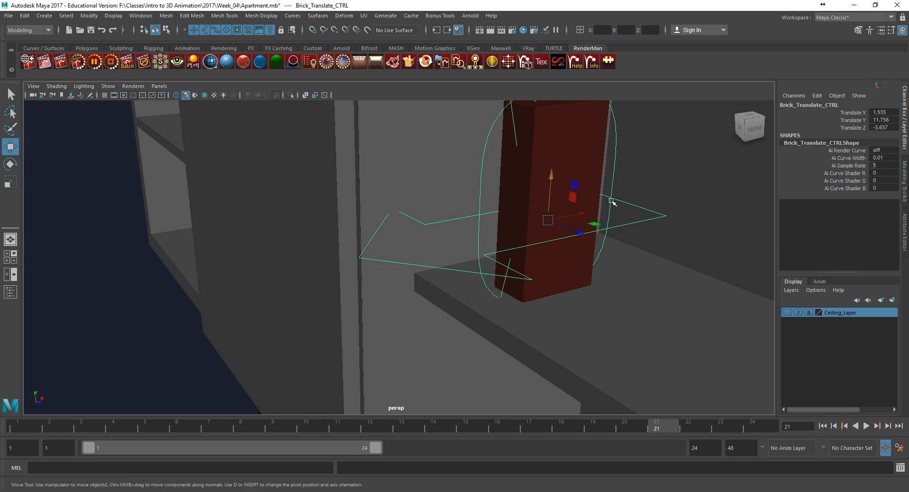
mouse_move(552, 158)
mouse_down()
mouse_move(548, 149)
mouse_move(548, 158)
mouse_up()
key(ctrl+z)
Shift the translate control towards the shelf's front edge and cabinet side, to about 1.23 in X and -3.08 in Z.
alt+middle_drag(621, 184, 599, 215)
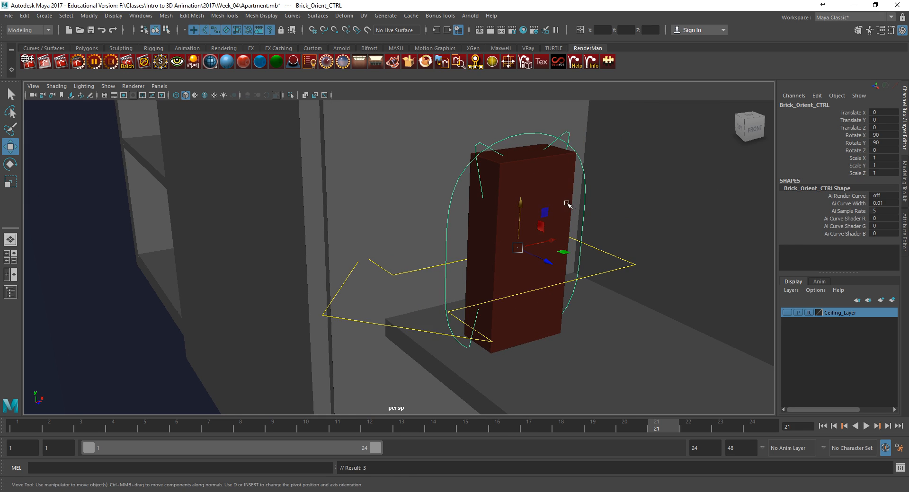
click(610, 271)
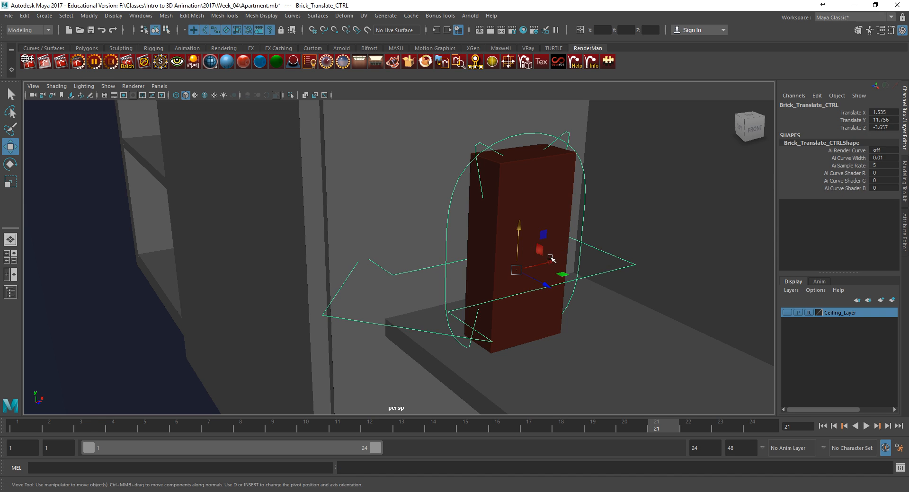
alt+drag(515, 281, 535, 264)
drag(697, 276, 649, 271)
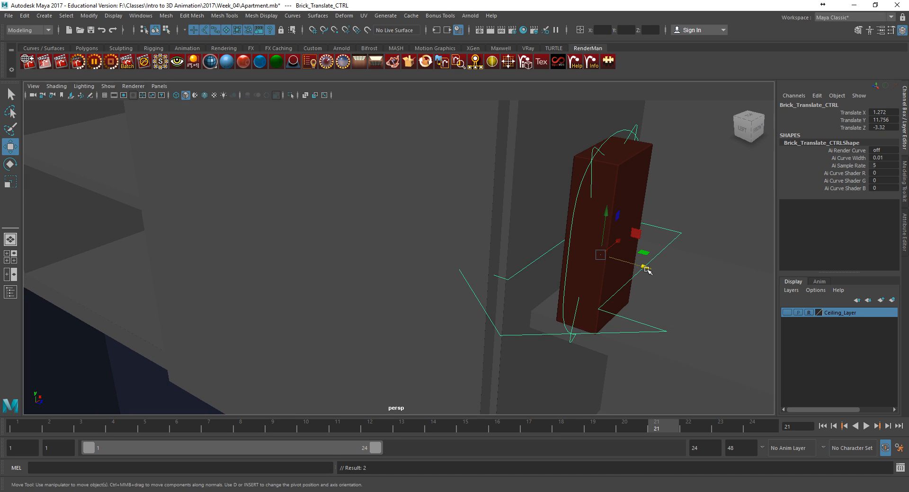
alt+drag(619, 274, 574, 267)
drag(505, 219, 443, 233)
alt+middle_drag(443, 232, 495, 249)
drag(421, 161, 422, 157)
alt+drag(428, 222, 427, 279)
drag(471, 222, 470, 221)
alt+drag(493, 292, 631, 252)
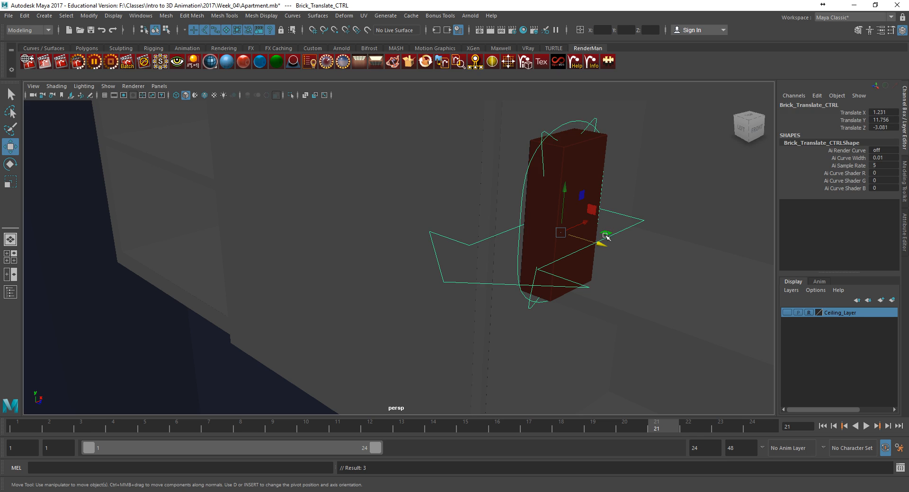
Try turning the brick's orient control to about 95.65 degrees about Y, and undo the rotation.
click(525, 188)
key(e)
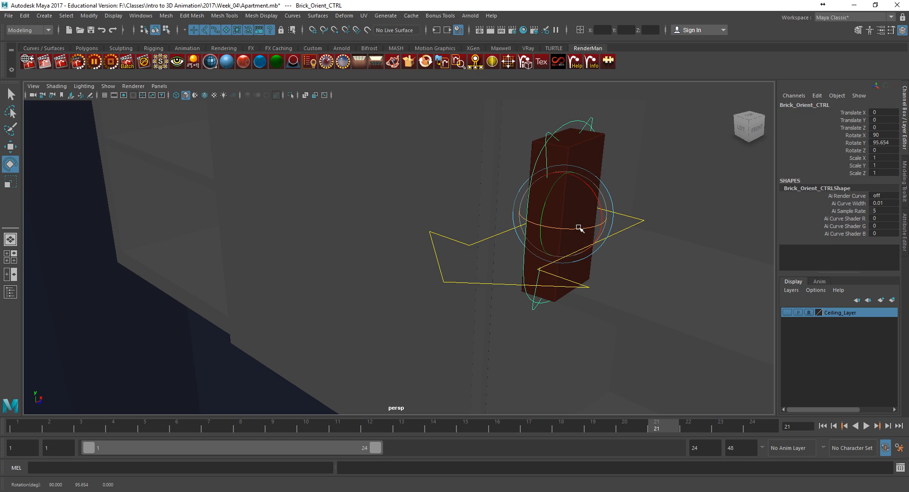
key(ctrl+z)
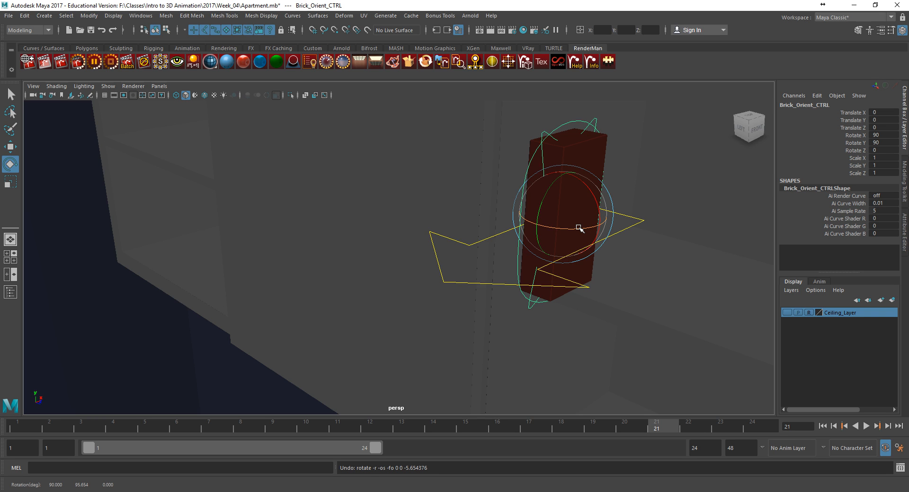
alt+drag(579, 228, 543, 254)
alt+middle_drag(543, 254, 552, 250)
alt+drag(523, 259, 548, 274)
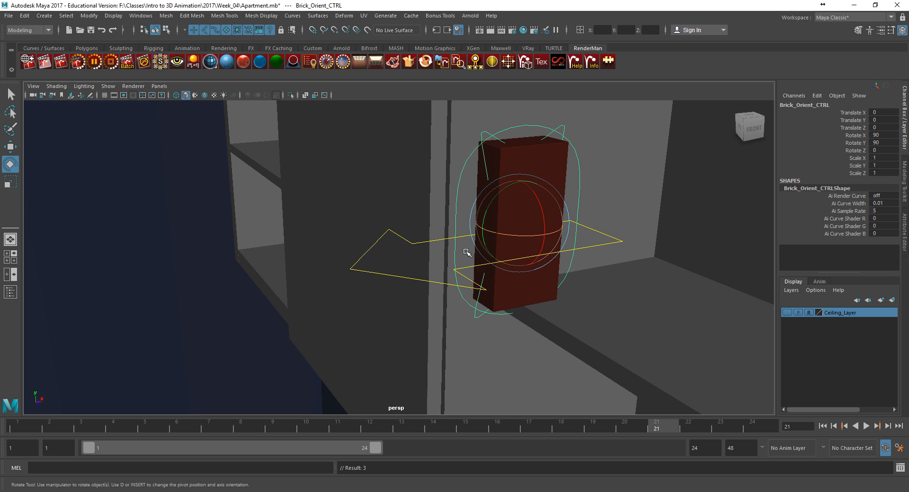
Save the scene under the new name Brick_Animation_START in the Week_04 folder.
click(9, 18)
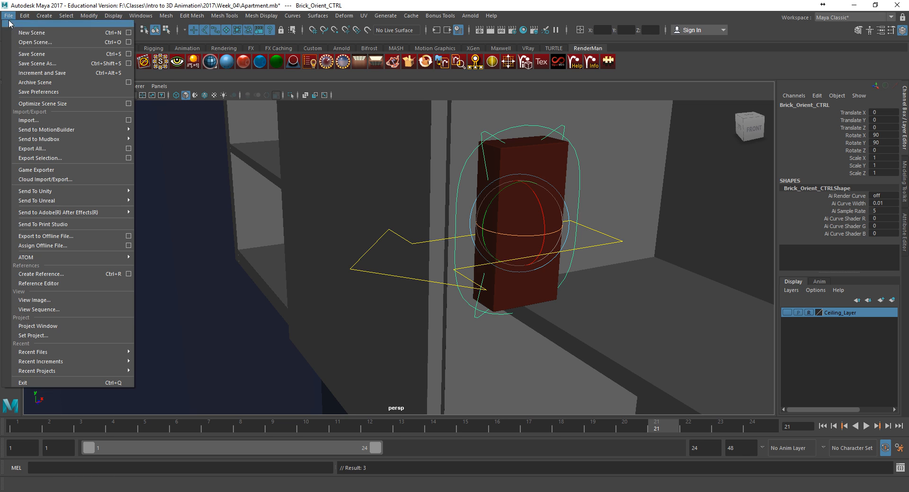
click(40, 64)
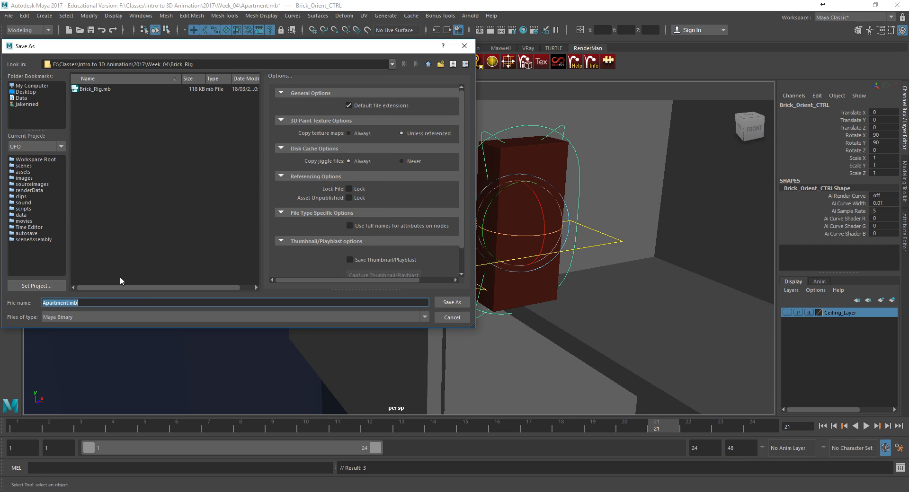
text(Bric)
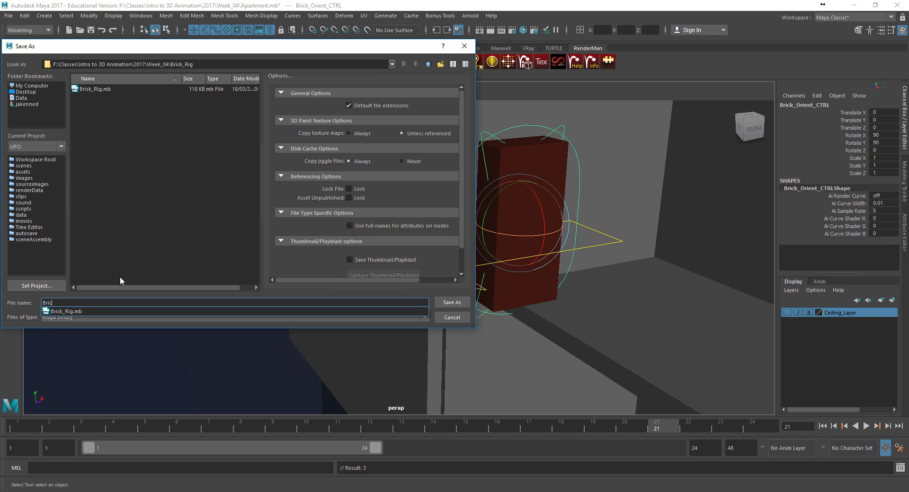
text(k_Animation)
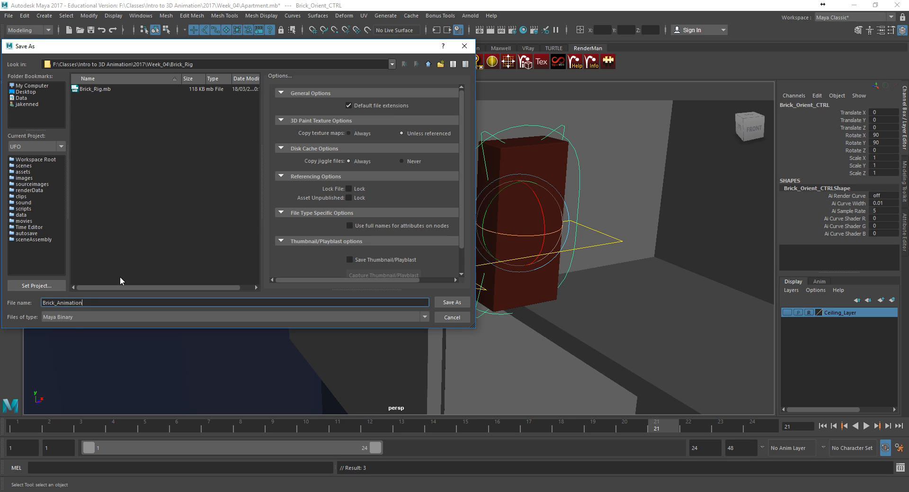
text(_STA)
click(429, 65)
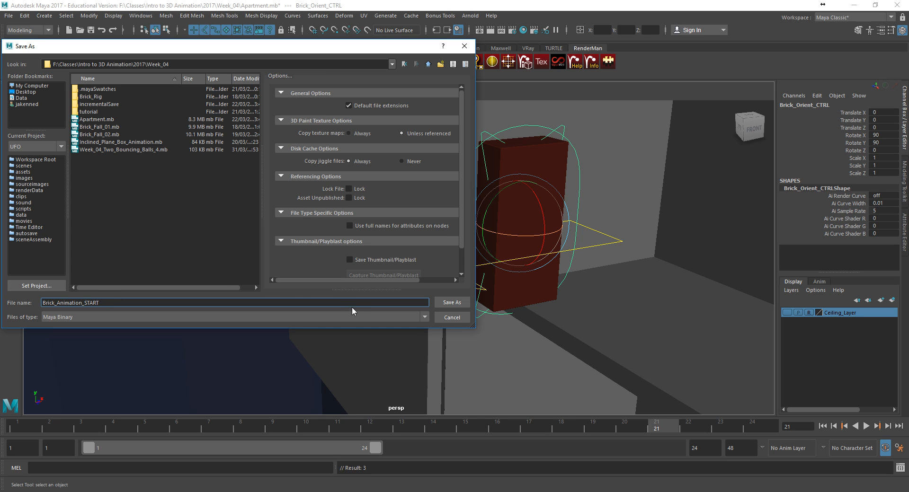
click(452, 303)
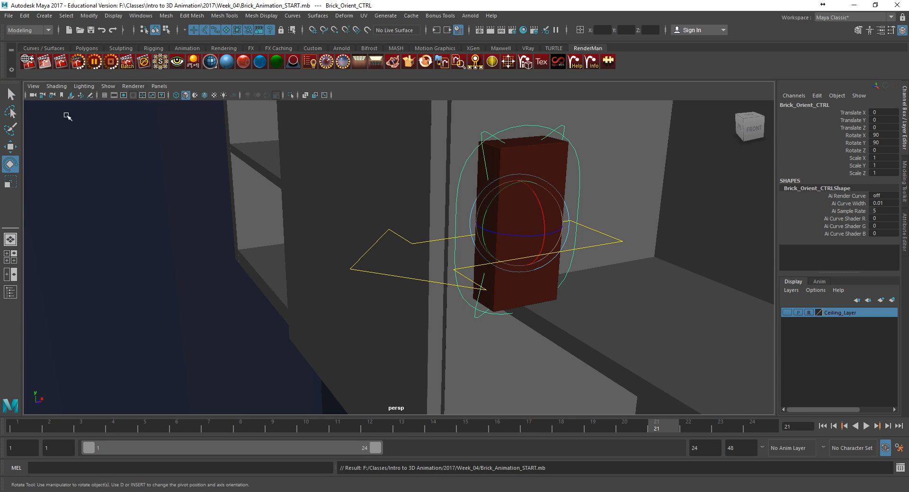
Check the incremental save setting in the Save Scene options, and close them without saving.
click(9, 17)
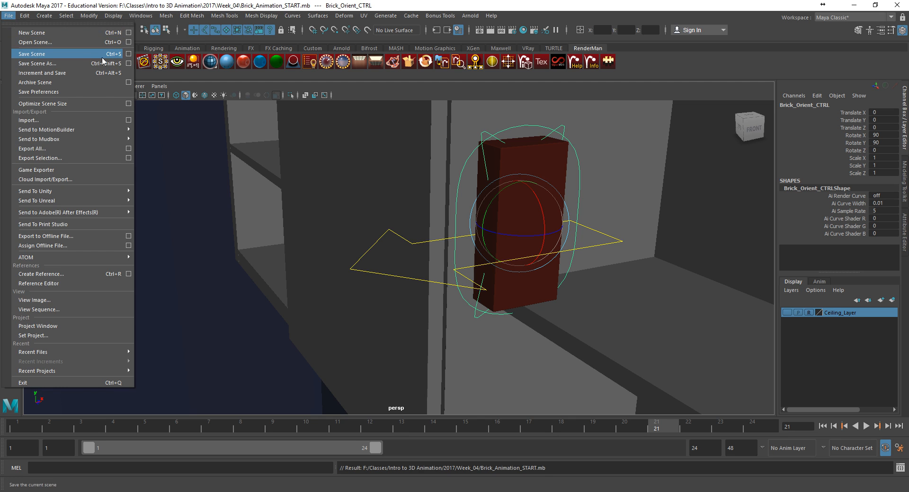
click(127, 54)
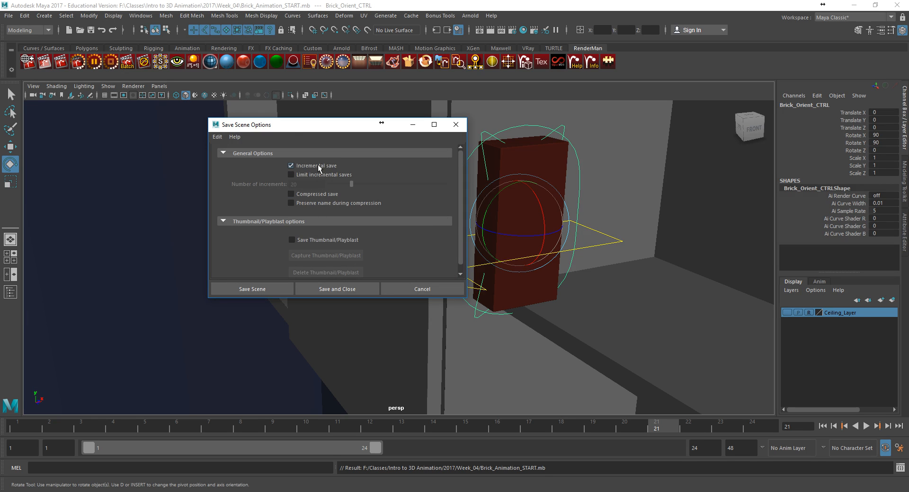
click(431, 285)
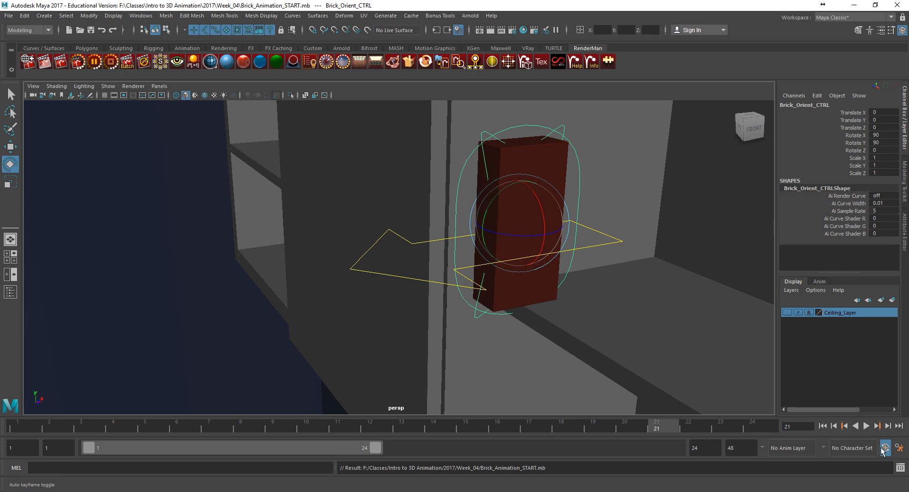
Turn on automatic keyframing and check the time working unit in the general application preferences.
click(883, 447)
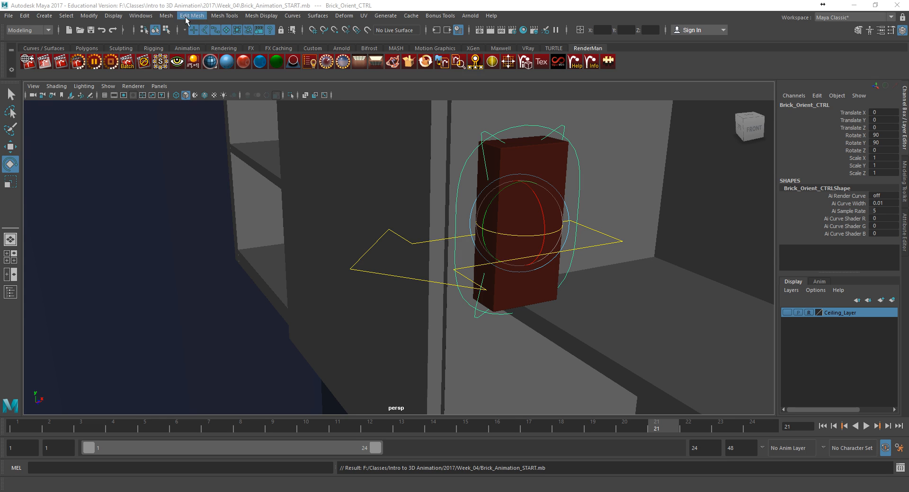
click(166, 18)
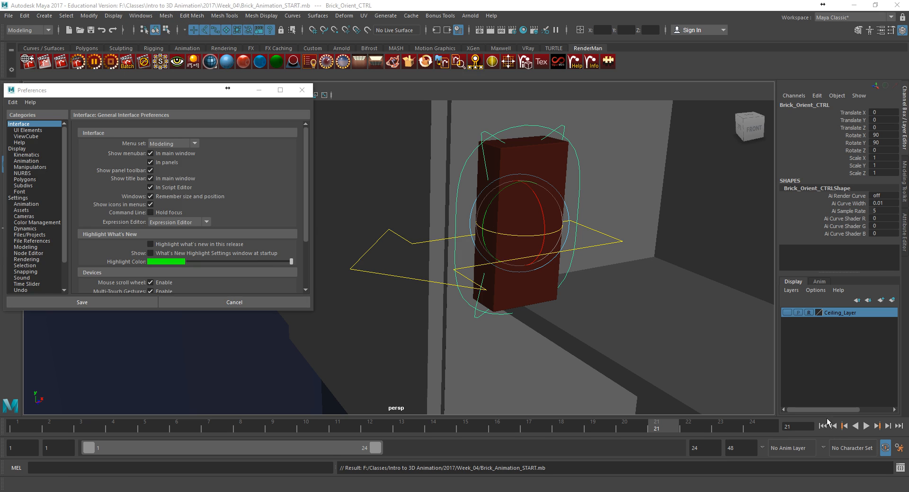
drag(167, 90, 375, 89)
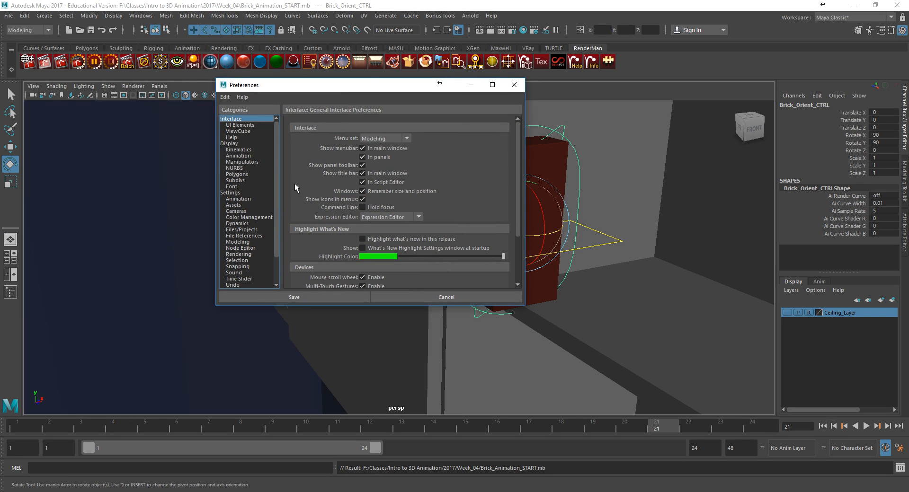
click(232, 193)
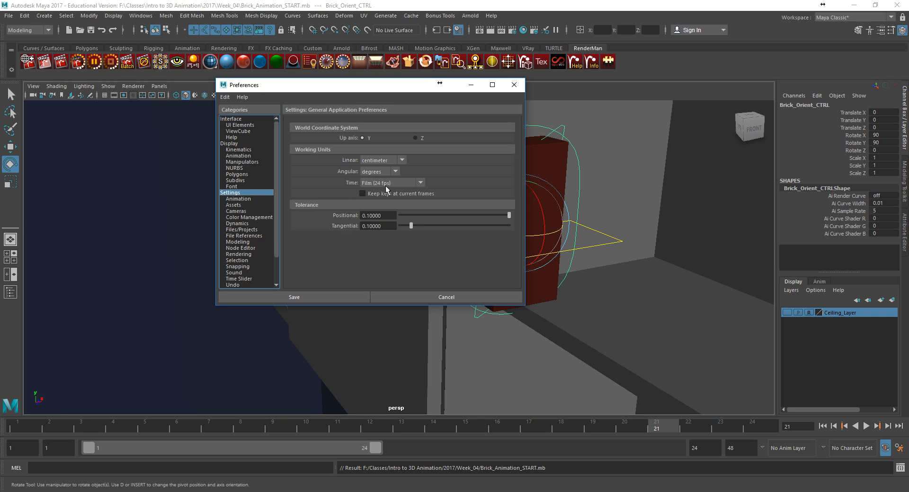
Set the default in tangent to Clamped and the default out tangent to Stepped in the animation preferences, and save the scene.
click(244, 199)
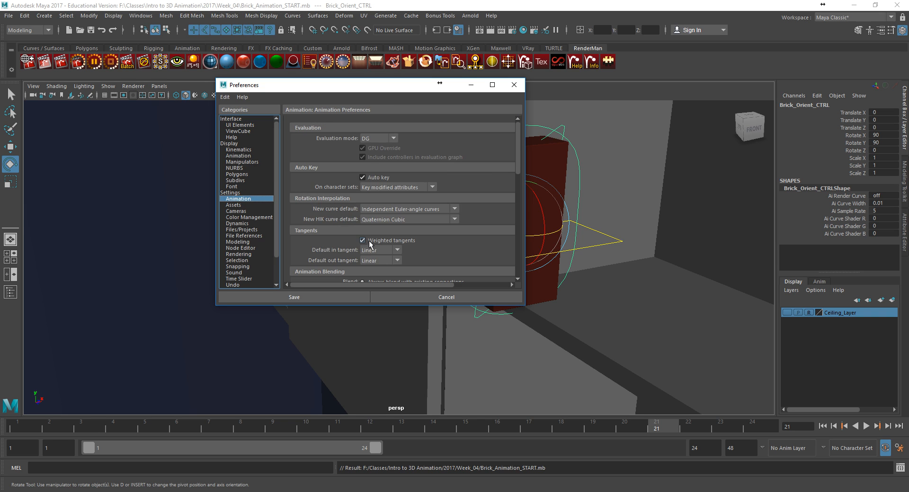
click(389, 250)
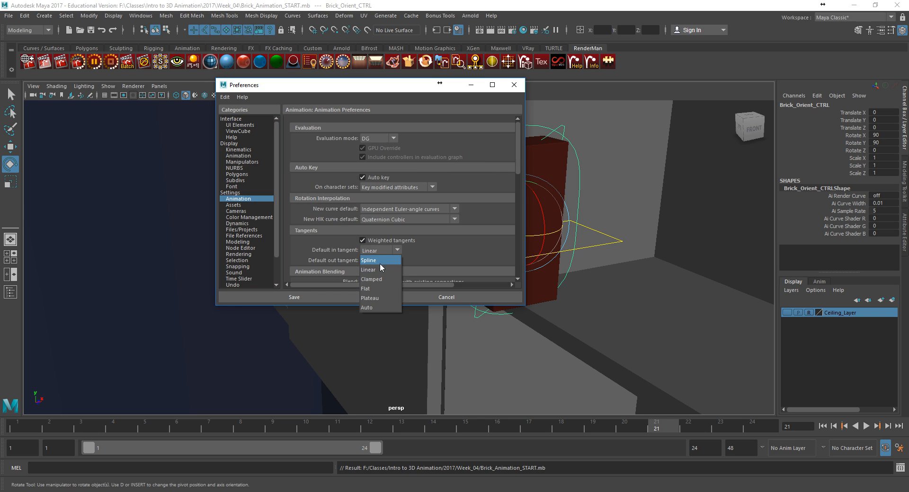
click(381, 280)
click(377, 261)
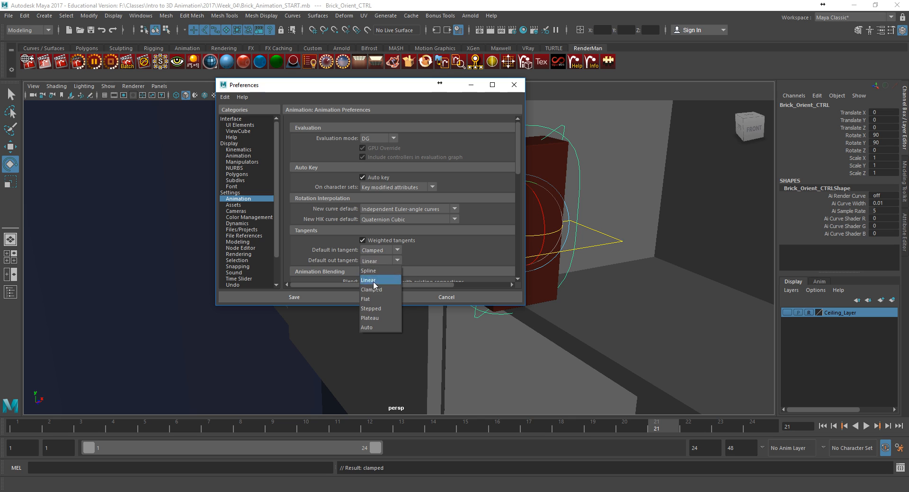
click(375, 310)
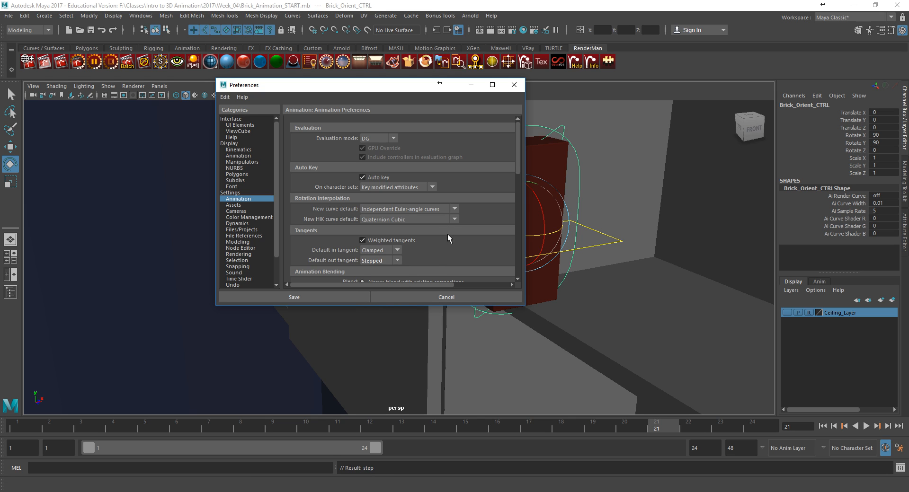
scroll(445, 237, down, 3)
scroll(374, 236, down, 4)
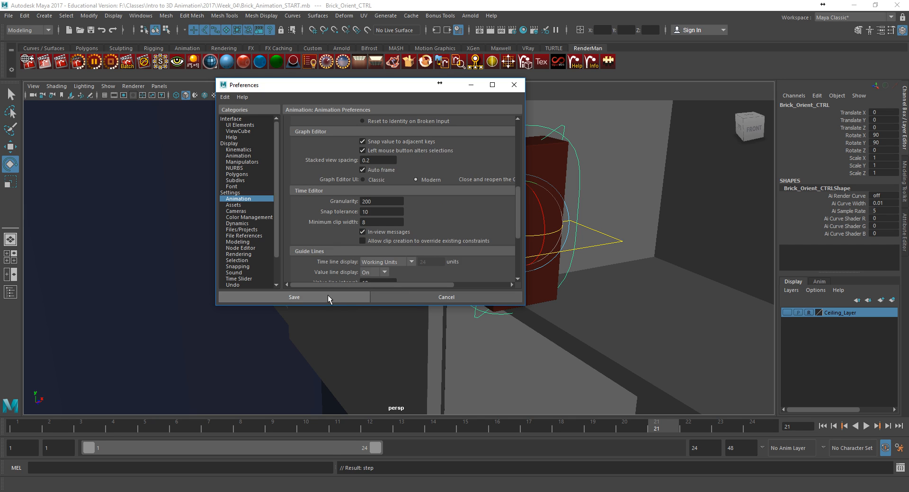
click(514, 85)
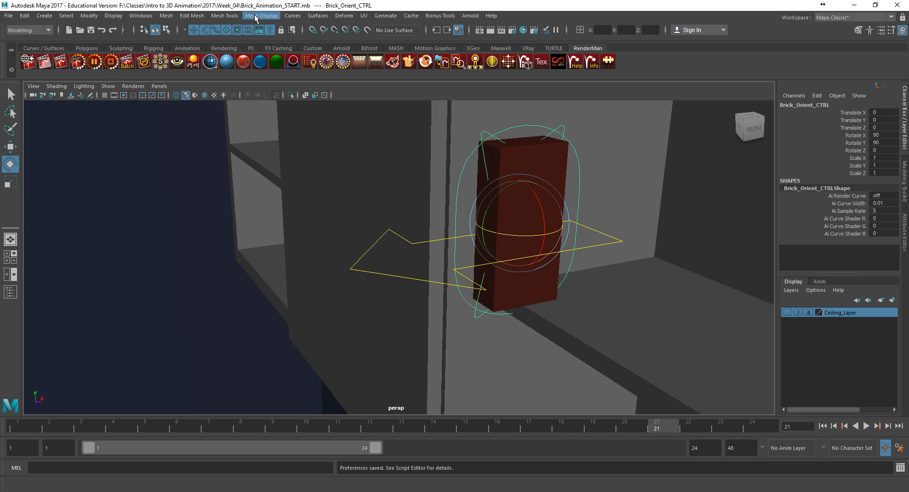
key(ctrl+s)
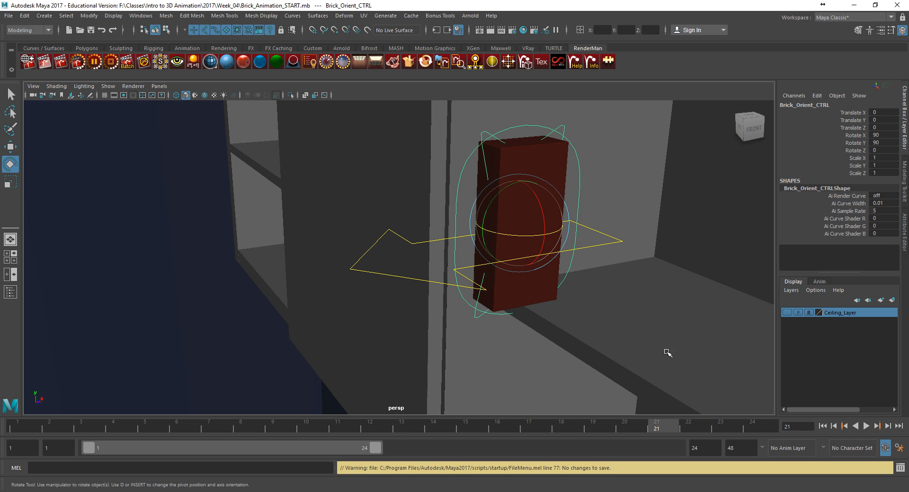
Examine the brick's placement on the shelf from several angles, with the current time at frame 1.
alt+drag(476, 327, 395, 276)
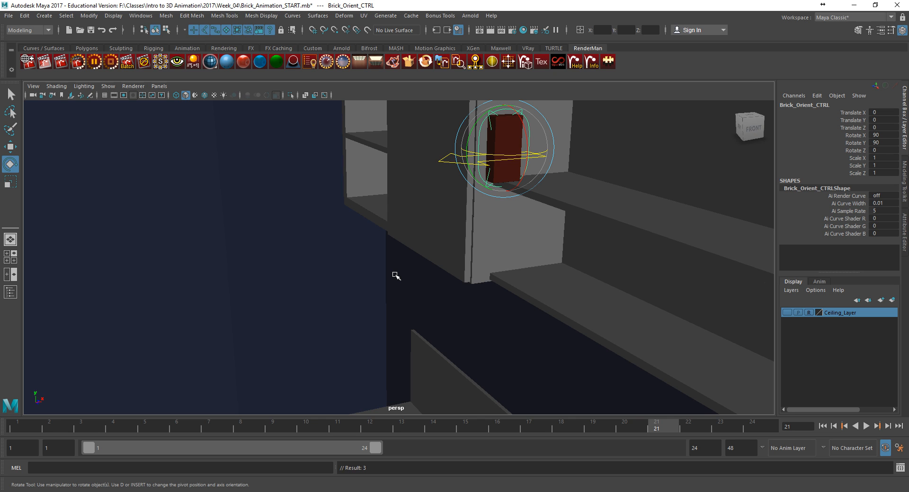
alt+drag(475, 335, 438, 372)
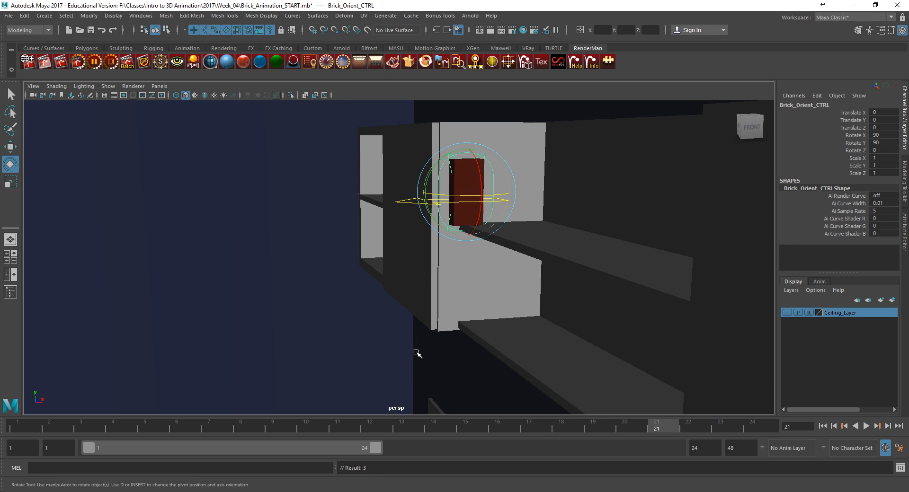
alt+drag(359, 279, 460, 317)
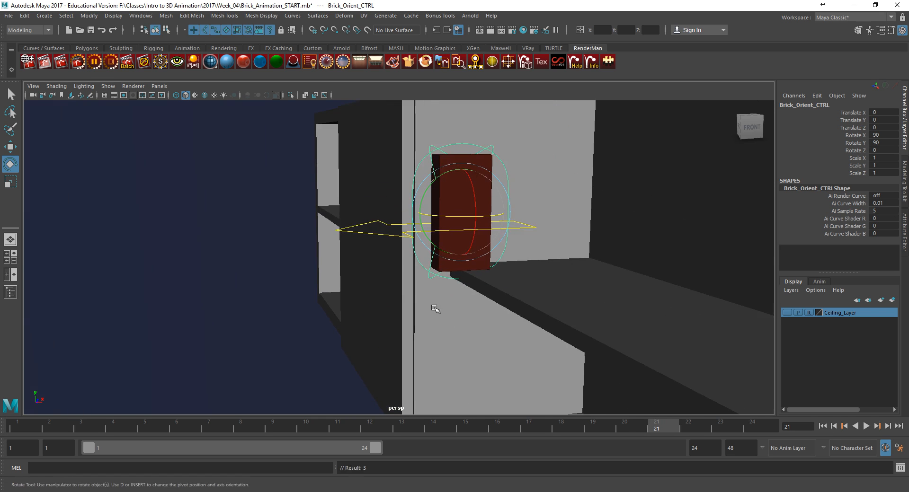
scroll(460, 317, up, 3)
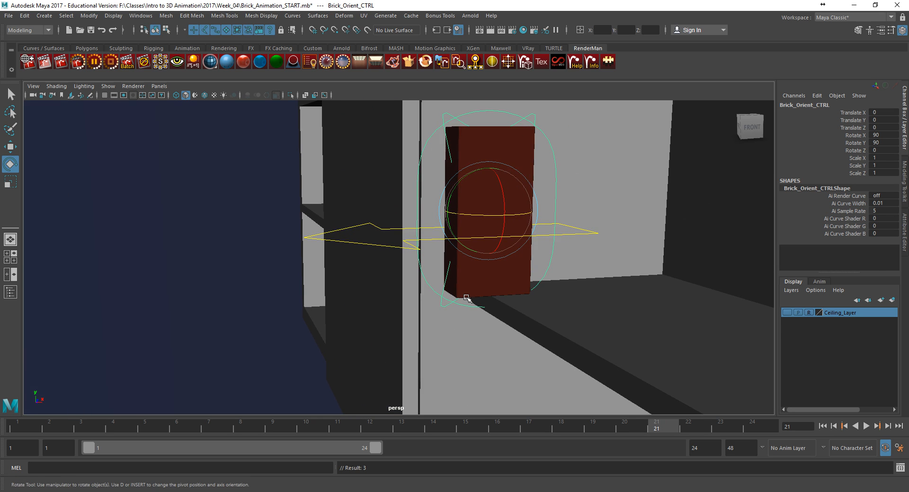
alt+drag(493, 326, 462, 328)
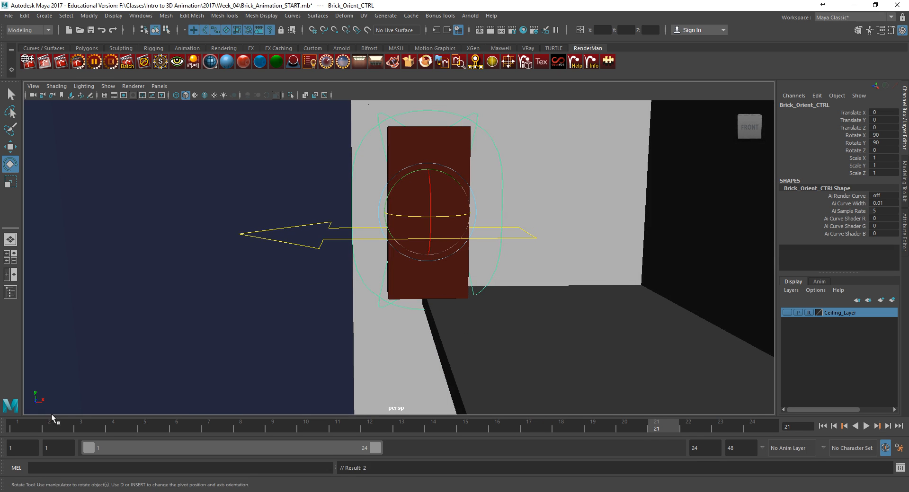
click(25, 428)
alt+drag(264, 375, 348, 363)
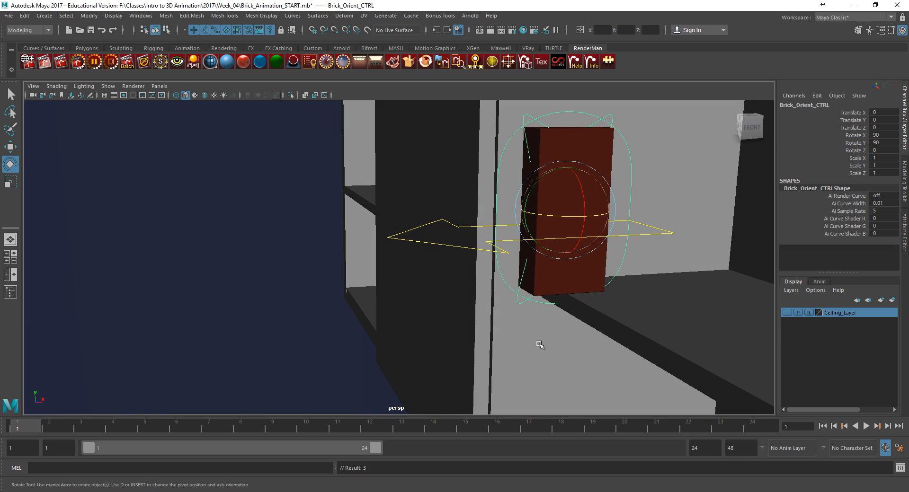
Try to select all the brick's controls at once with a selection box around the brick.
drag(448, 174, 648, 308)
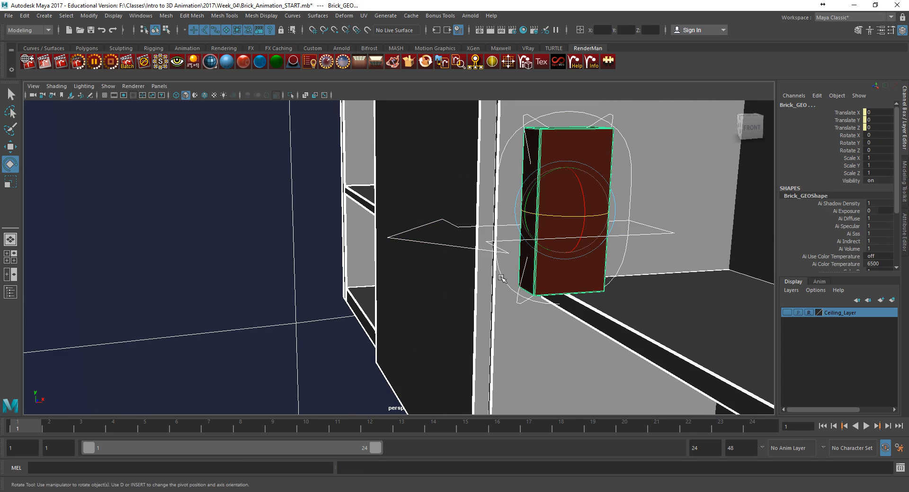
click(646, 357)
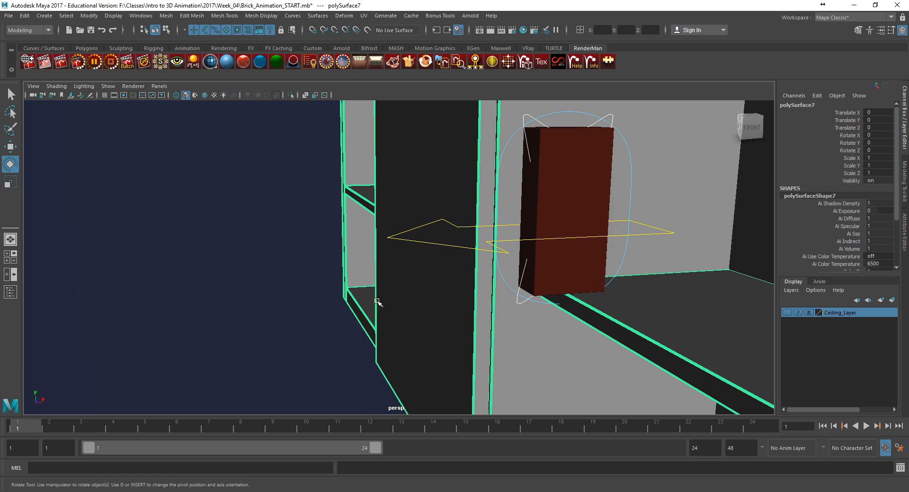
click(315, 302)
Move the current time to frame 10 and frame the wall cabinets with the surrounding room.
alt+right_drag(481, 308, 381, 298)
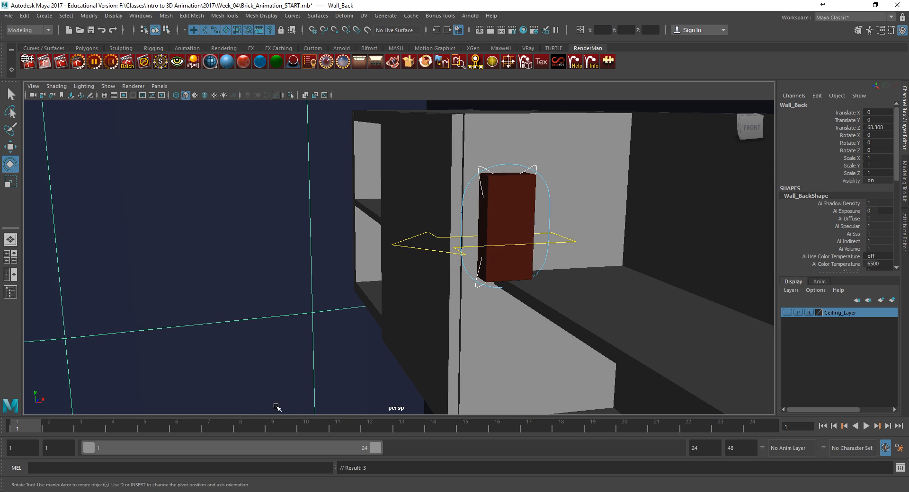
click(218, 428)
click(308, 426)
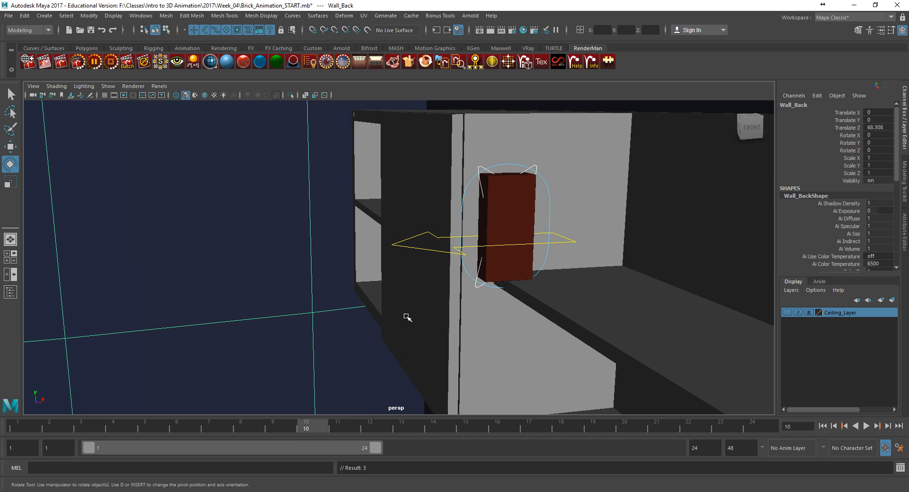
alt+drag(540, 295, 456, 312)
scroll(457, 312, down, 10)
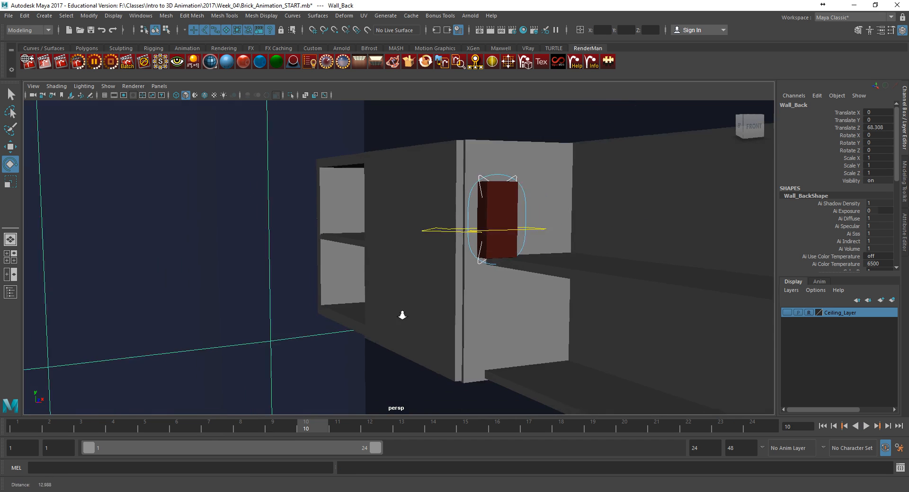
scroll(363, 297, down, 6)
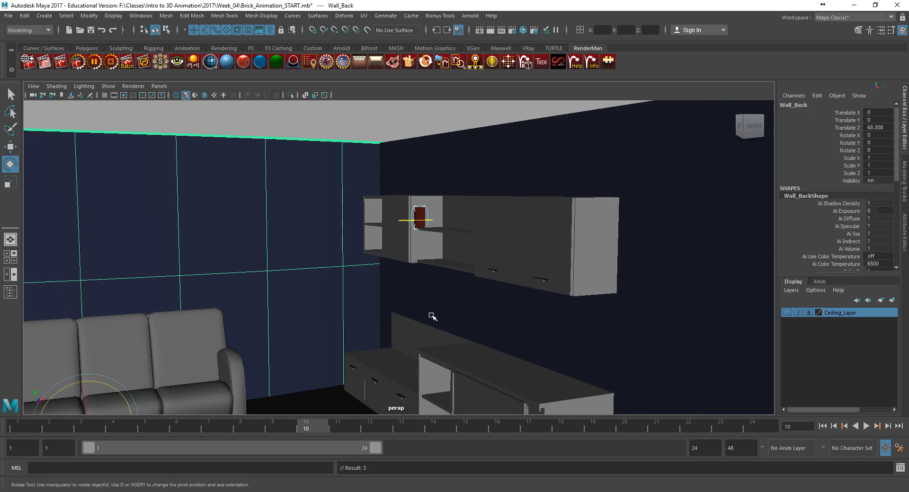
Try box-selecting the brick's controls from the wider room view, and clear the selection of surrounding geometry.
drag(365, 183, 476, 382)
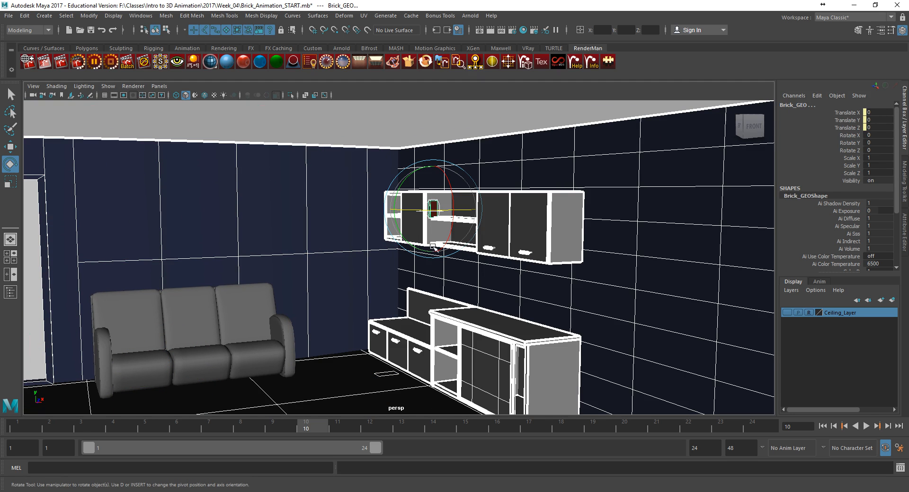
click(404, 111)
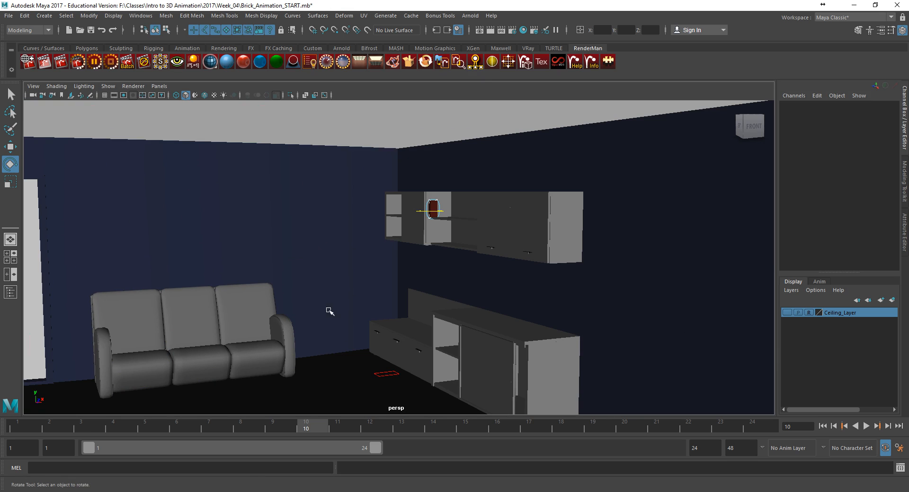
click(375, 225)
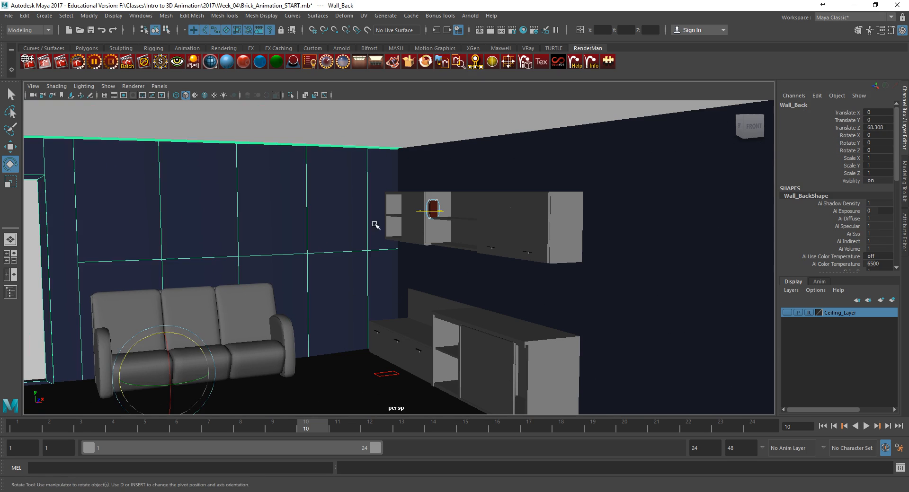
click(433, 161)
click(447, 317)
click(331, 240)
click(295, 127)
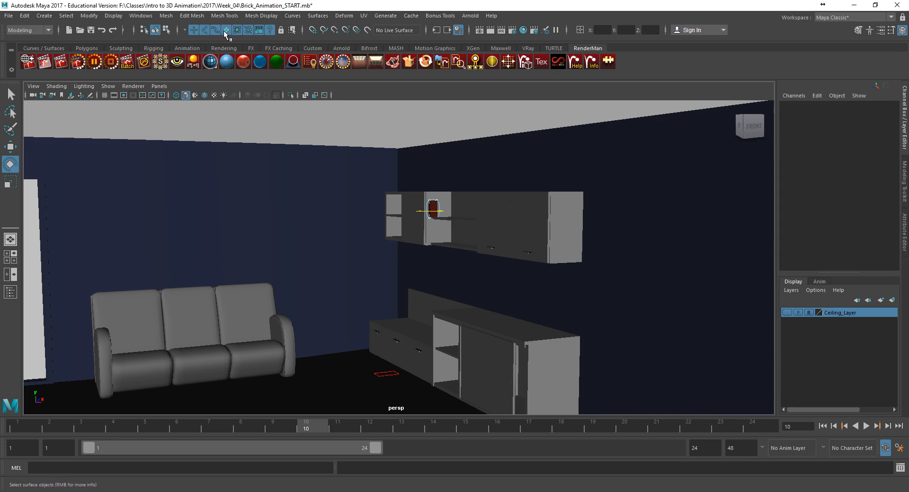
Exclude surface objects from selection and box-select all of the brick's control curves.
click(178, 32)
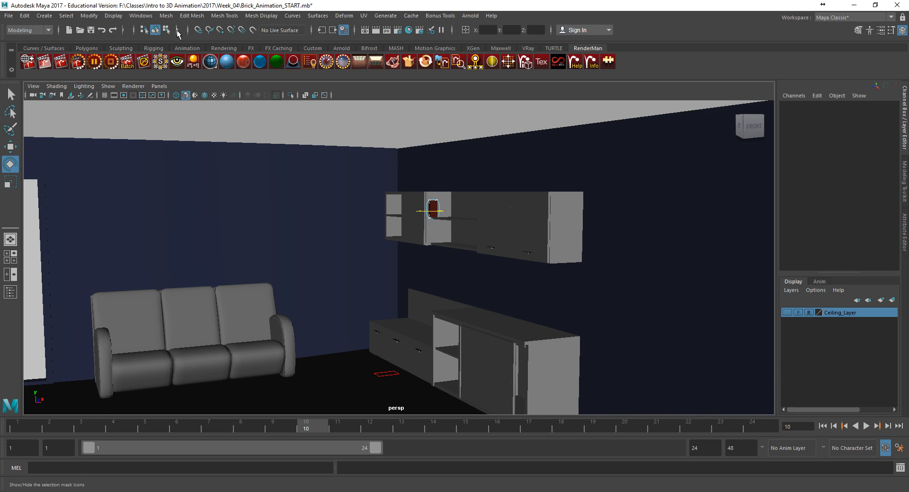
click(178, 31)
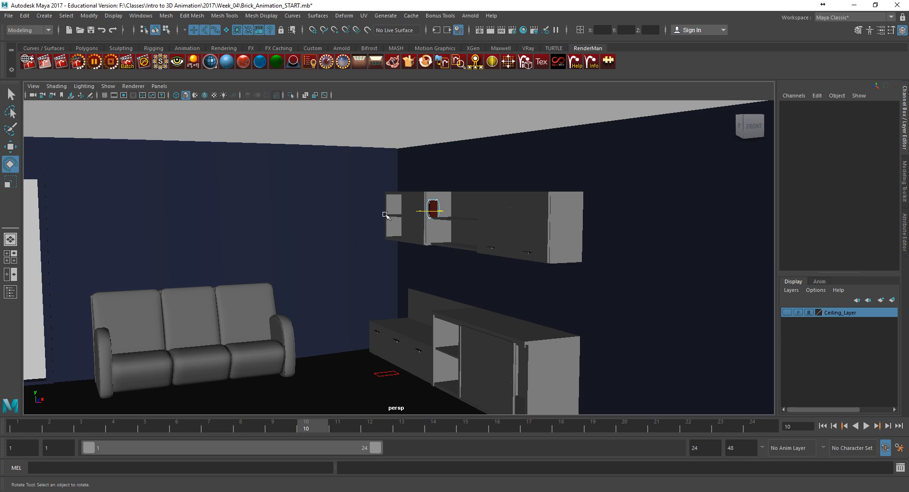
drag(322, 171, 489, 383)
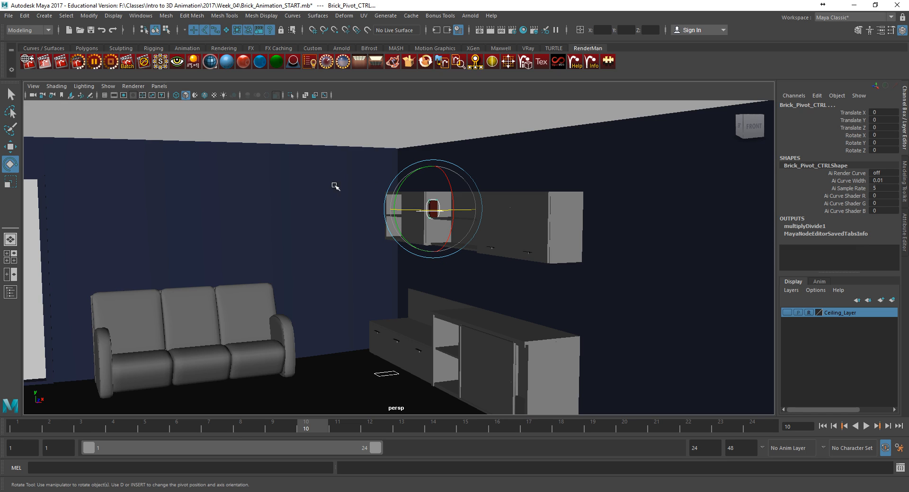
Switch to the Animation menu set and reset the Create Character Set options to their defaults.
click(27, 30)
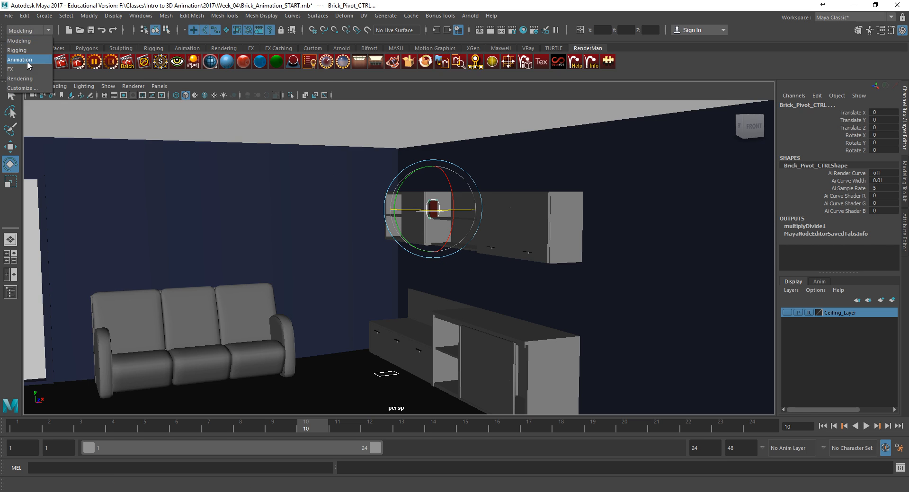
click(28, 62)
click(163, 16)
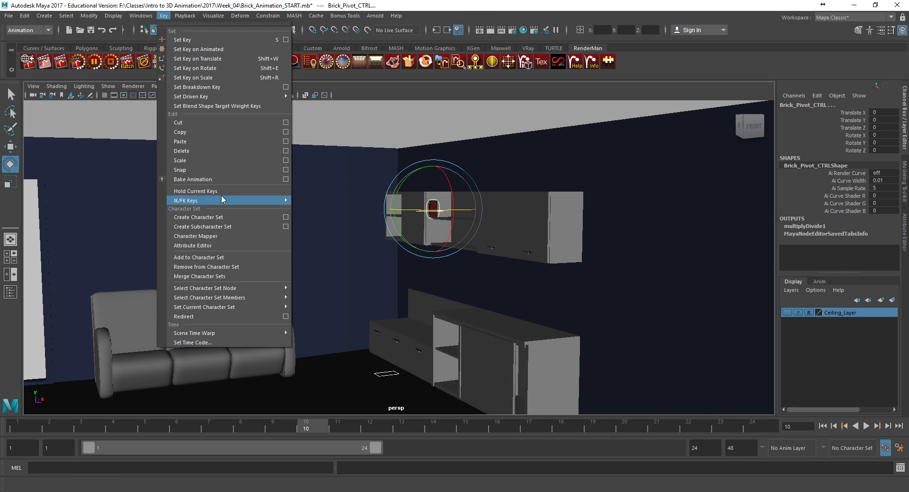
click(285, 217)
double_click(336, 162)
click(217, 137)
click(227, 155)
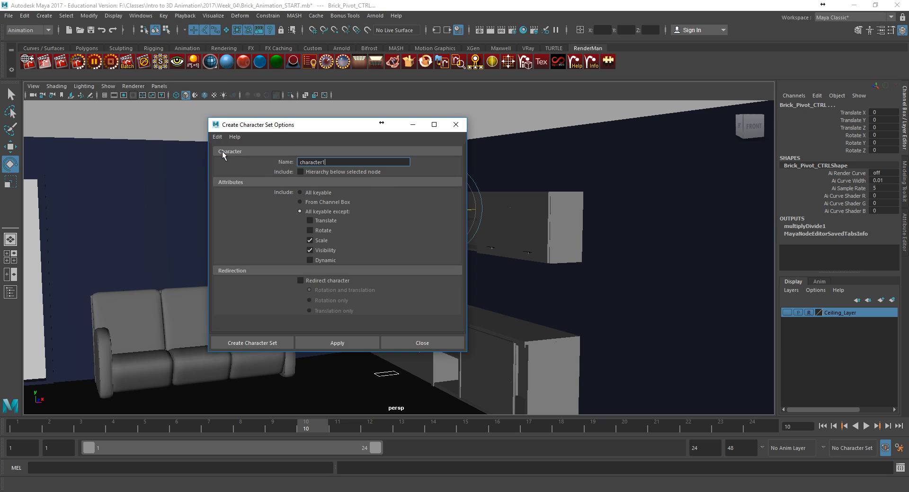
Create a character set named Brick from the selected controls, including all keyable attributes.
double_click(328, 162)
text(Brick)
click(316, 194)
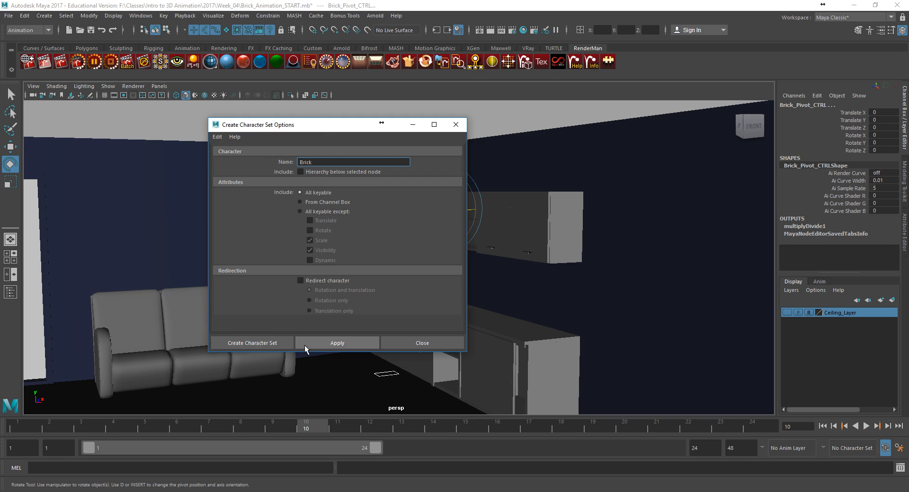
click(274, 345)
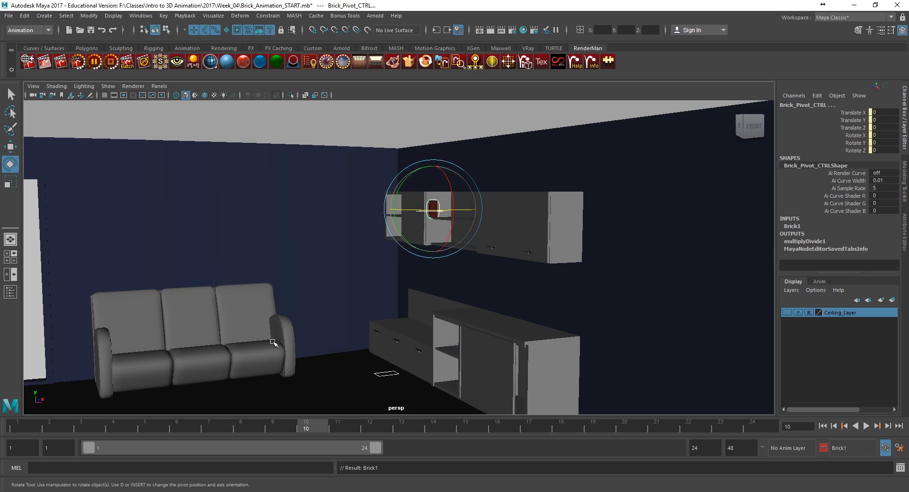
Check the active character set and scrub through the timeline to examine the scene for unwanted camera motion, returning to frame 1.
click(848, 448)
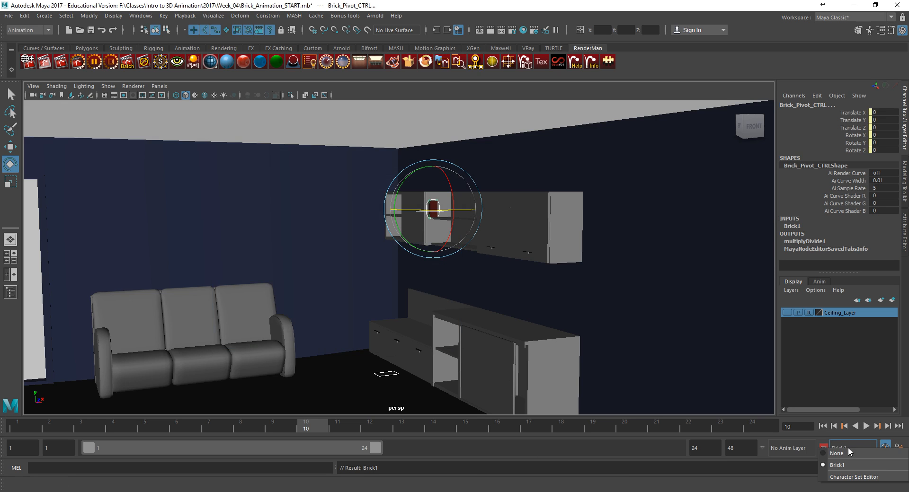
click(625, 426)
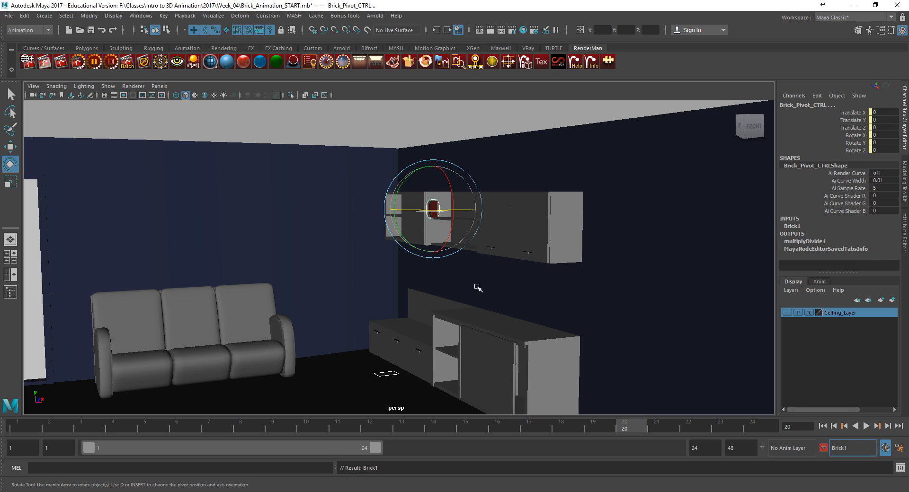
drag(41, 427, 184, 433)
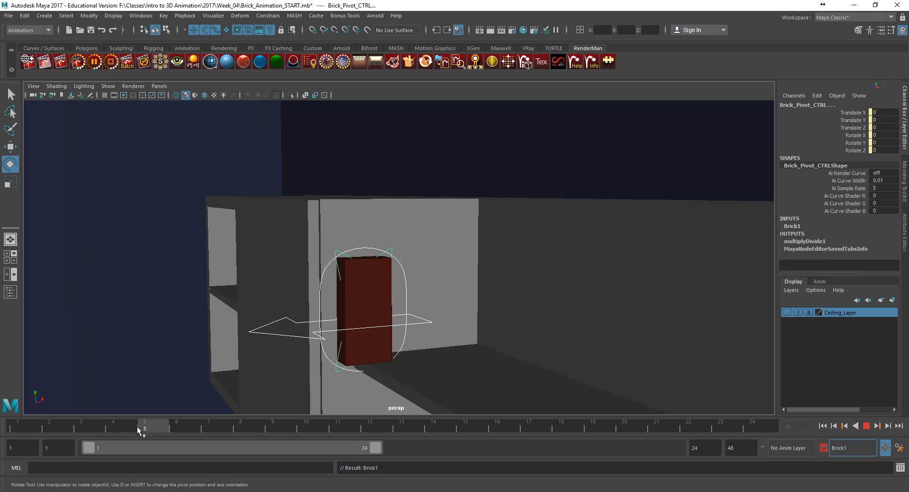
mouse_move(0, 429)
mouse_down()
mouse_move(110, 428)
mouse_move(16, 427)
mouse_up()
drag(153, 430, 101, 423)
mouse_move(29, 420)
mouse_down()
mouse_move(150, 422)
mouse_move(61, 418)
mouse_move(123, 425)
mouse_move(101, 420)
mouse_move(92, 432)
mouse_move(37, 421)
mouse_move(149, 421)
mouse_up()
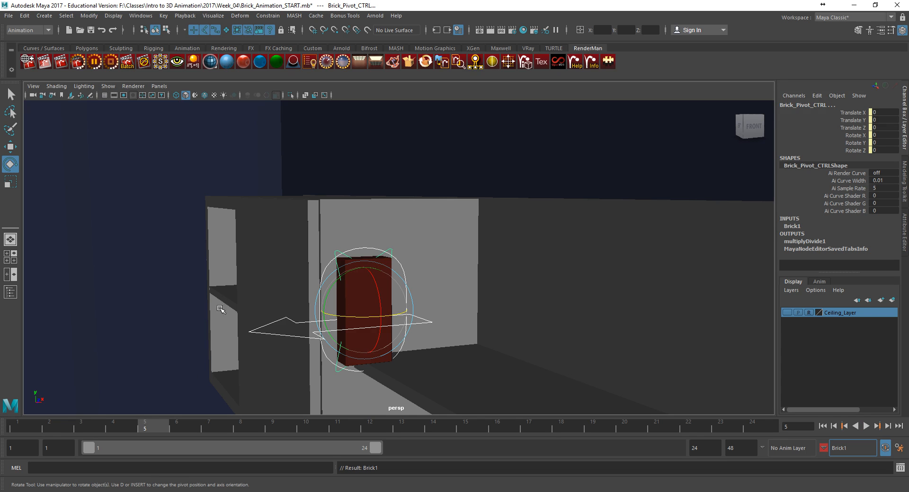
click(25, 429)
drag(26, 428, 132, 440)
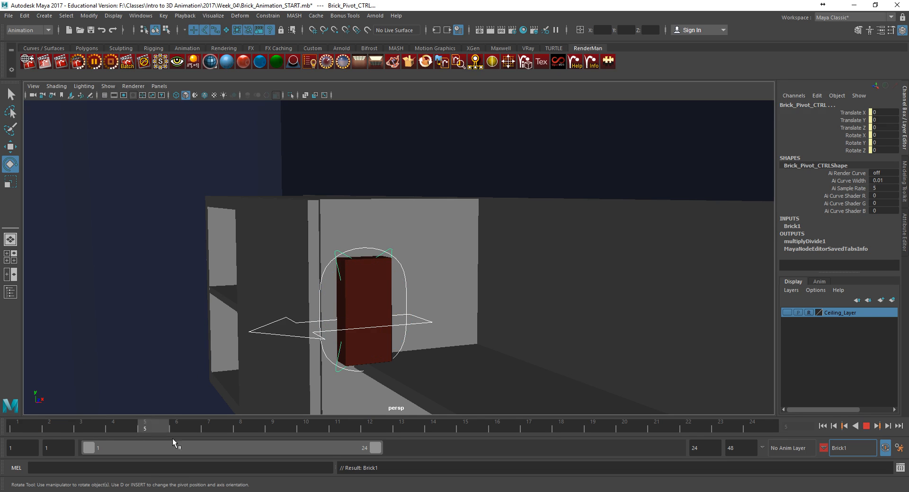
drag(20, 430, 20, 430)
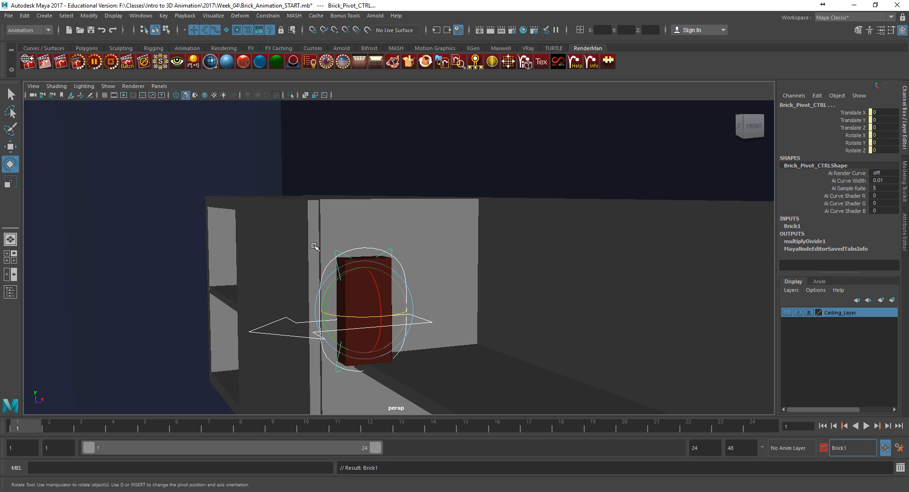
Select the persp camera and display its animation curves in the Graph Editor.
click(32, 96)
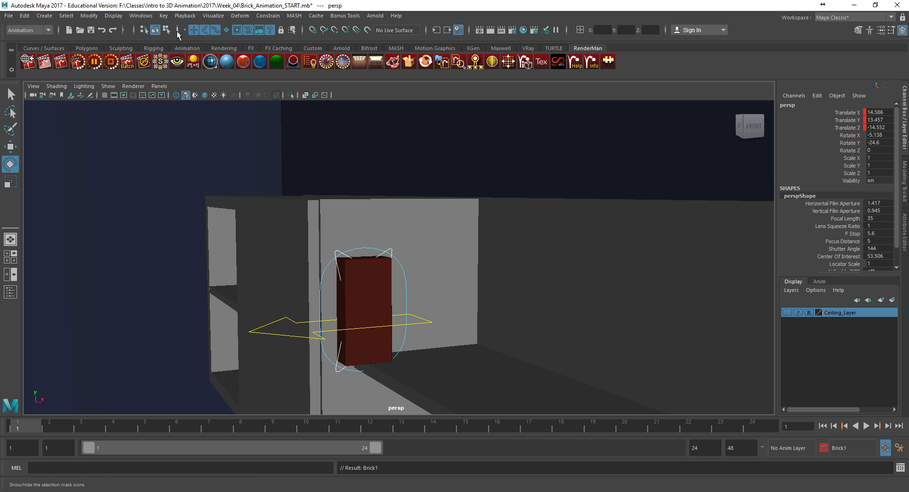
click(135, 19)
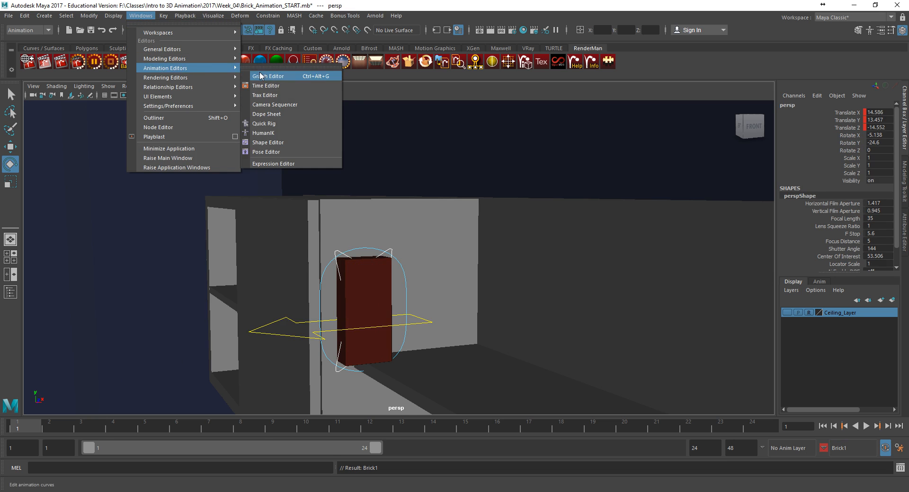
click(260, 72)
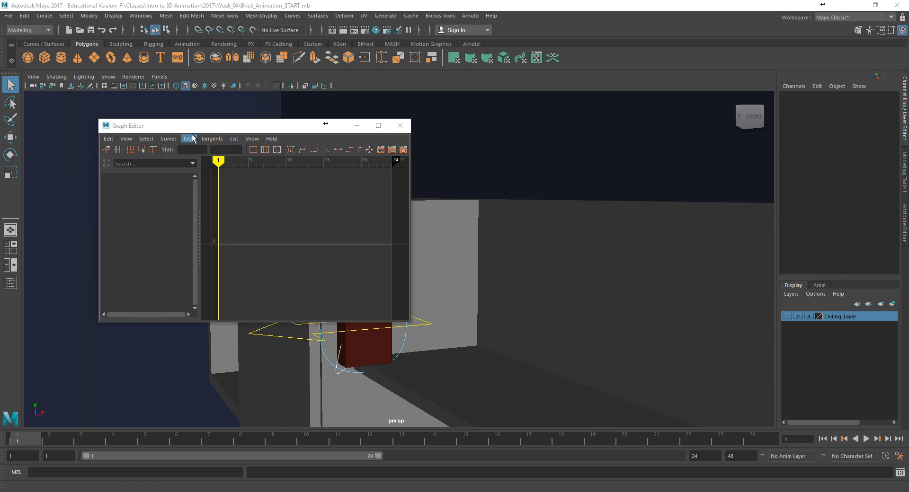
drag(186, 124, 637, 129)
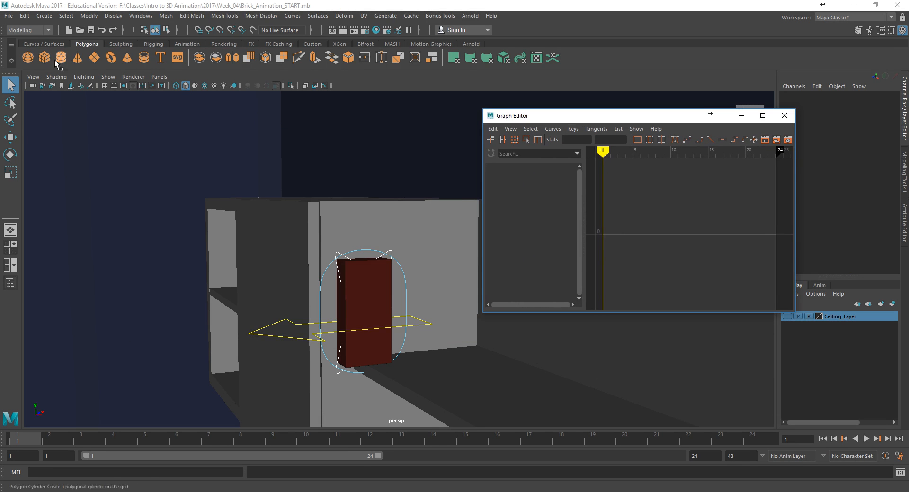
click(33, 86)
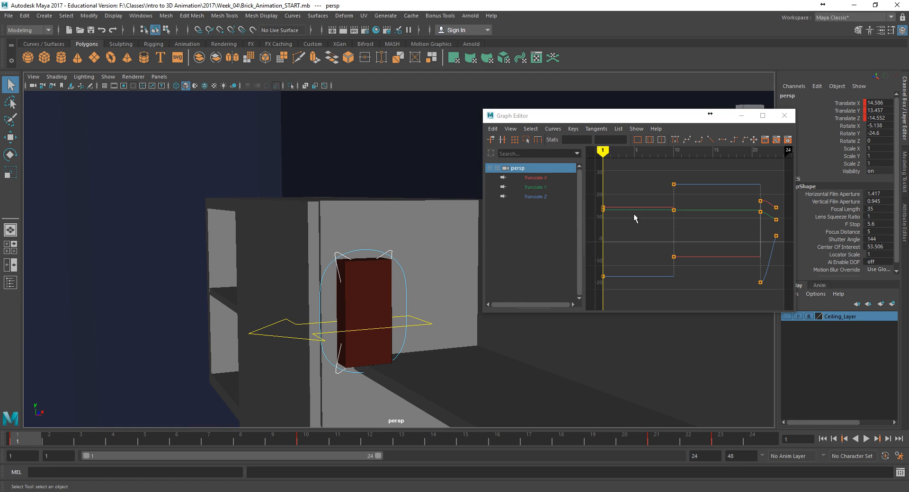
alt+right_drag(695, 215, 661, 213)
alt+middle_drag(662, 213, 654, 232)
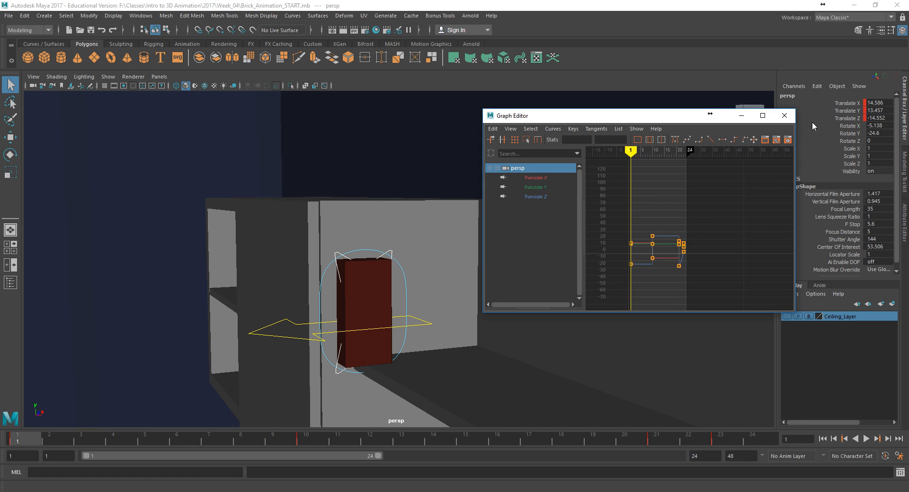
Delete all Translate X, Y and Z keys of the persp camera and close the Graph Editor.
drag(851, 103, 846, 122)
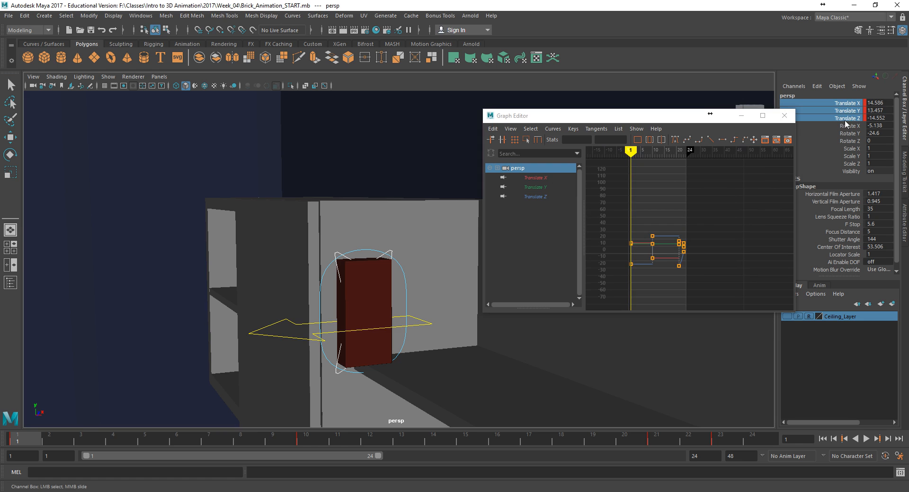
alt+middle_drag(670, 181, 670, 180)
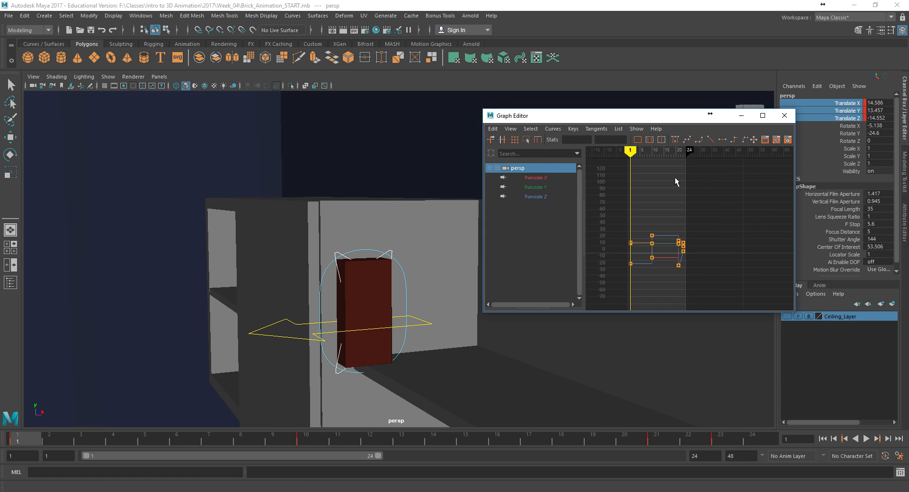
drag(623, 191, 723, 279)
key(Delete)
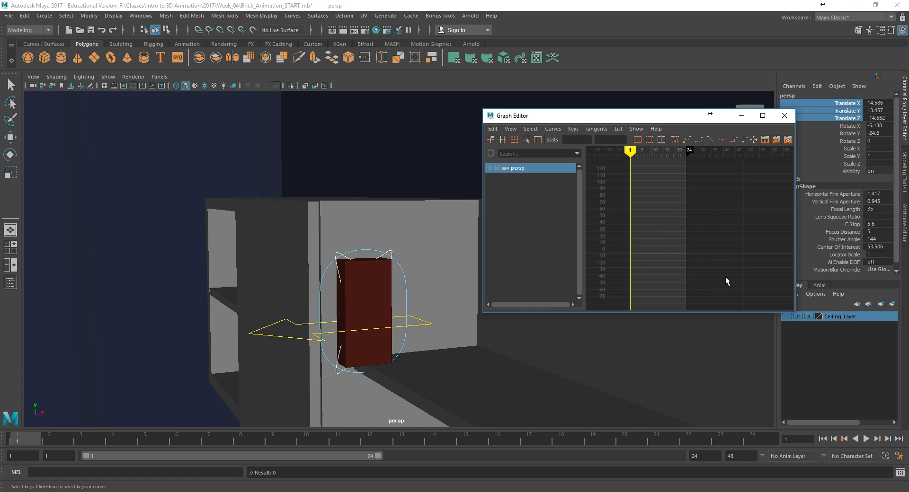
click(784, 116)
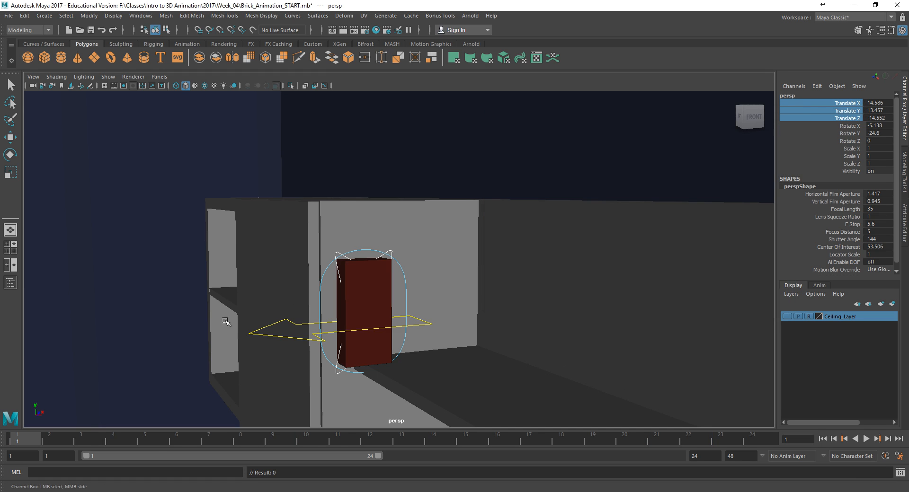
Set Brick1 as the current character set and scrub the timeline to check that the camera stays still.
click(862, 462)
click(852, 480)
key(alt+v)
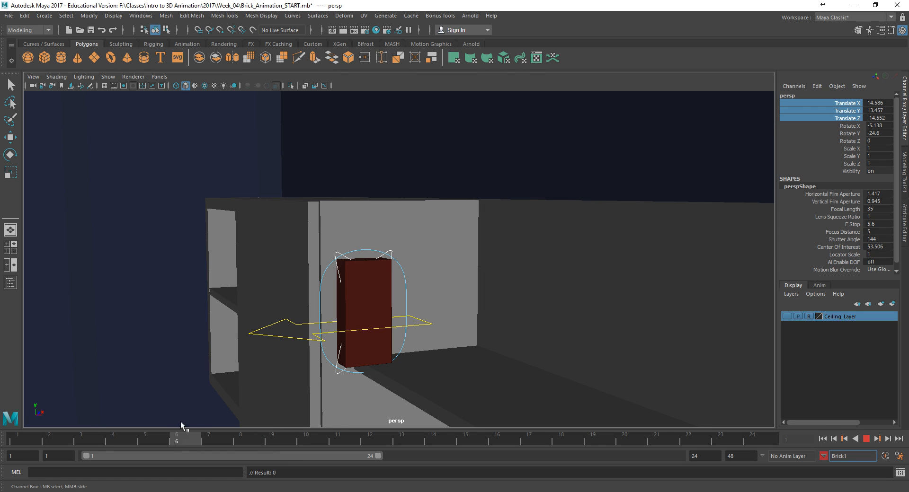
key(alt+v)
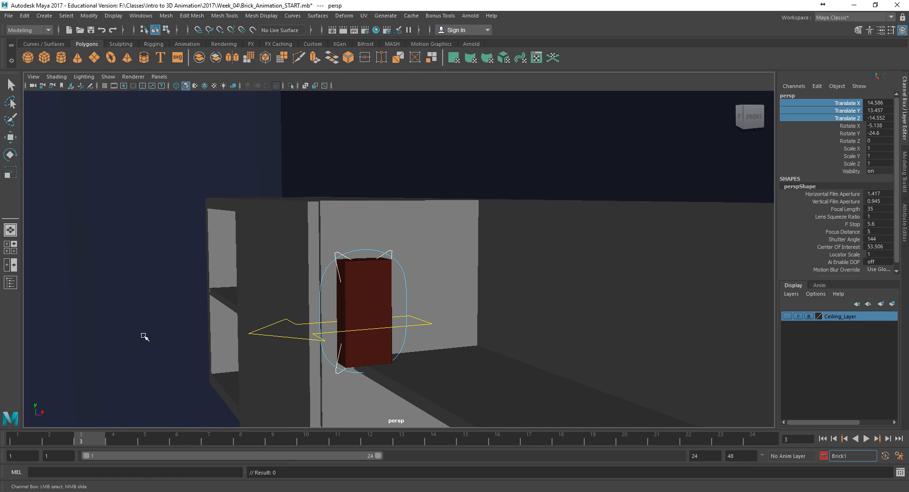
Save the current scene, and save a new version of it as Brick_Animation_BLOCKING.mb.
key(ctrl+s)
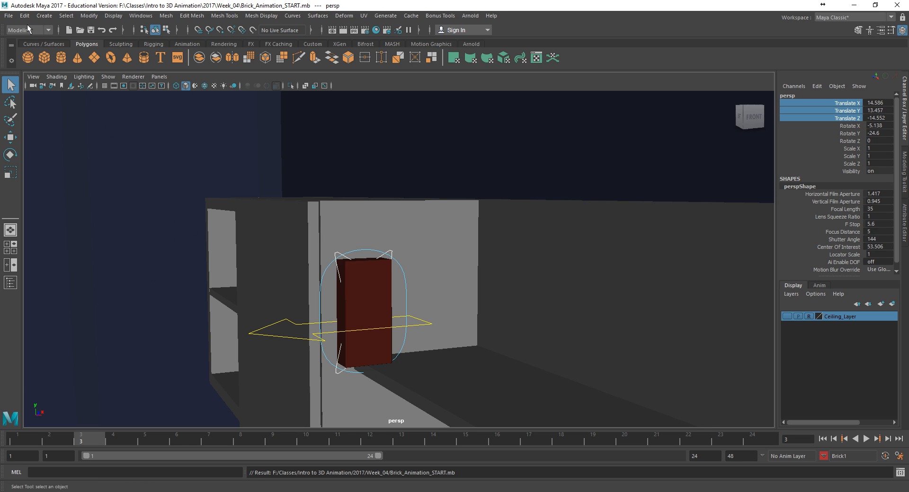
click(8, 16)
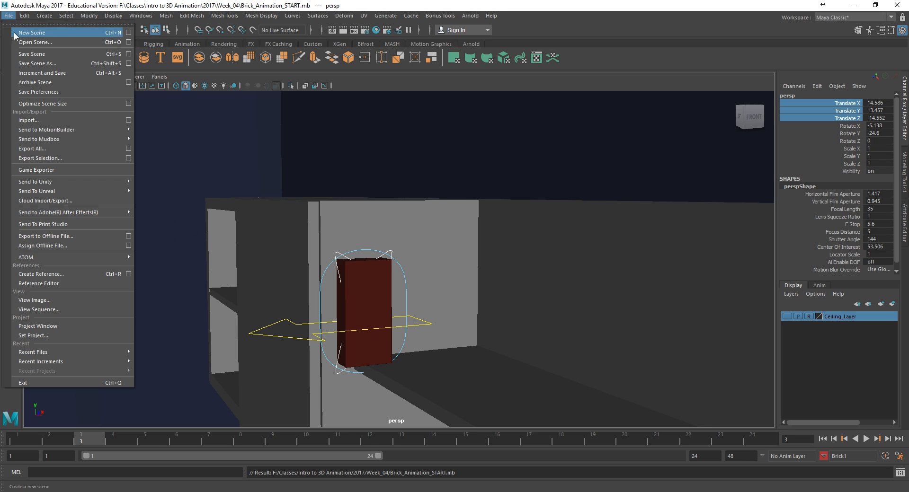
click(66, 63)
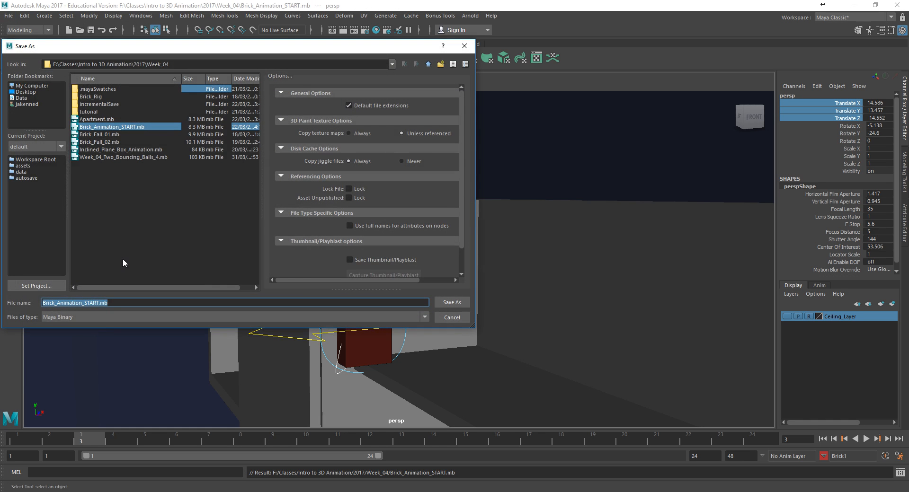
key(End)
key(BackSpace)
key(BackSpace)
key(BackSpace)
key(BackSpace)
key(BackSpace)
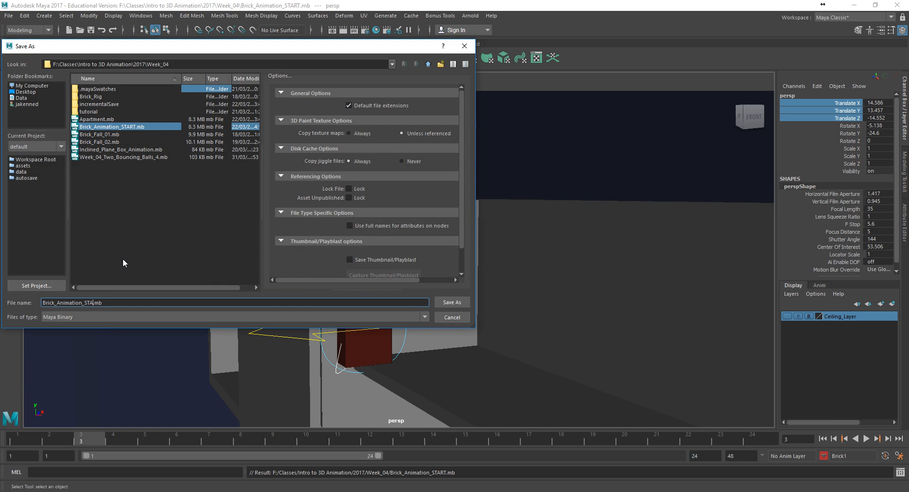
text(BLOCKING)
click(446, 303)
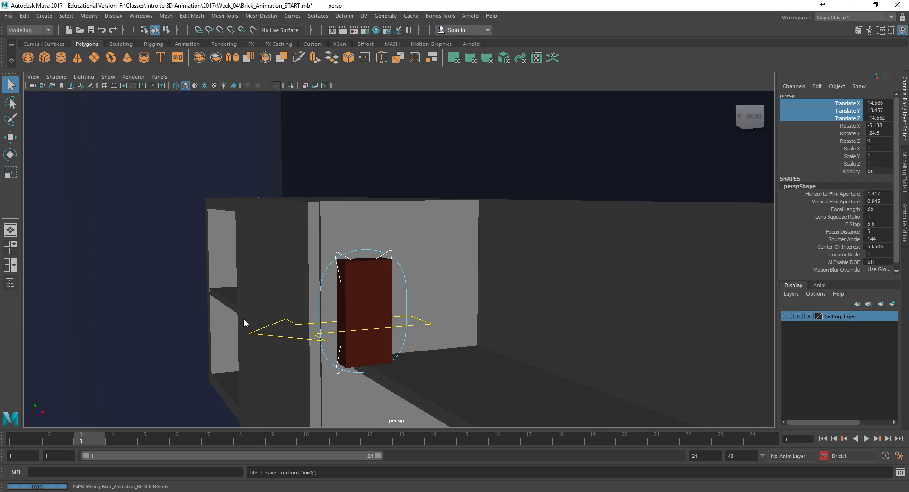
Select the brick's translate control, frame it in the perspective view, and set the current time to frame 1.
alt+middle_drag(258, 298, 269, 294)
alt+right_drag(300, 298, 274, 298)
mouse_move(274, 298)
alt+middle_down()
mouse_move(272, 286)
mouse_move(275, 293)
alt+middle_up()
alt+drag(321, 250, 324, 252)
click(265, 234)
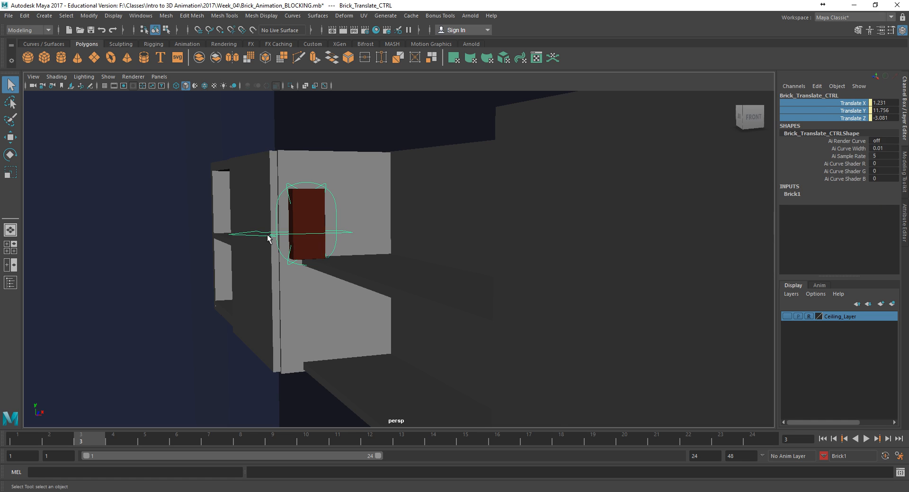
key(f)
alt+drag(274, 240, 260, 271)
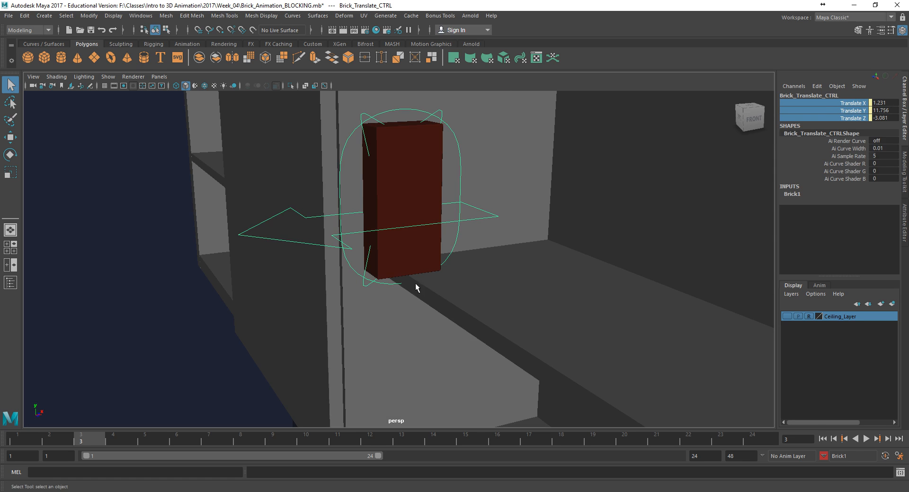
click(27, 435)
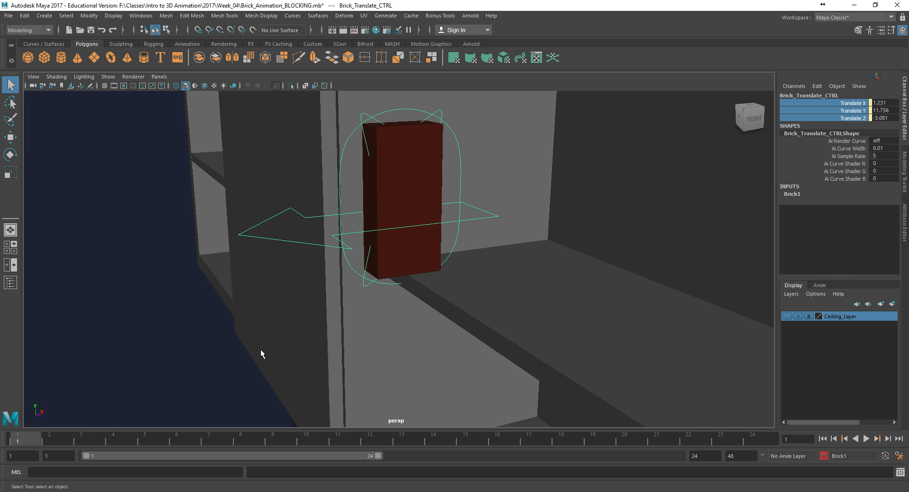
Try to box-select the brick's controls from a wider view of the cabinets and sofa.
alt+drag(367, 268, 340, 273)
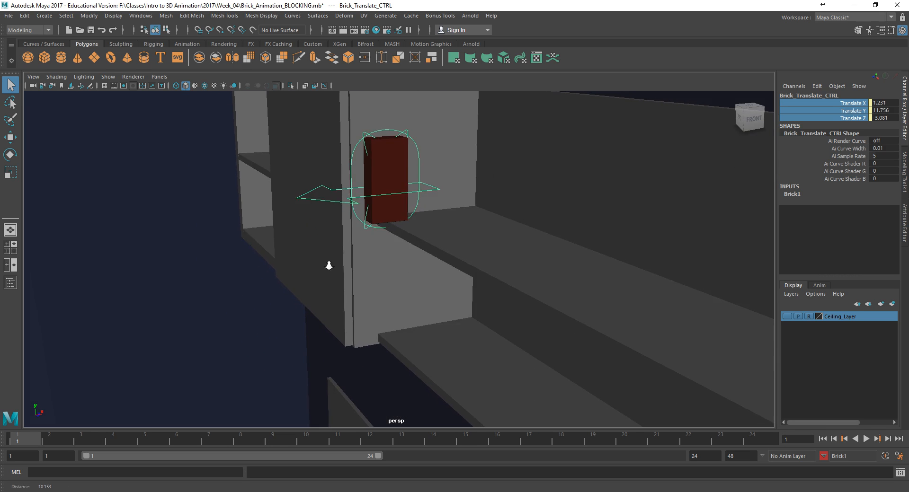
alt+right_drag(340, 268, 274, 272)
alt+right_drag(381, 279, 321, 295)
alt+middle_drag(388, 341, 274, 272)
alt+right_drag(275, 271, 175, 277)
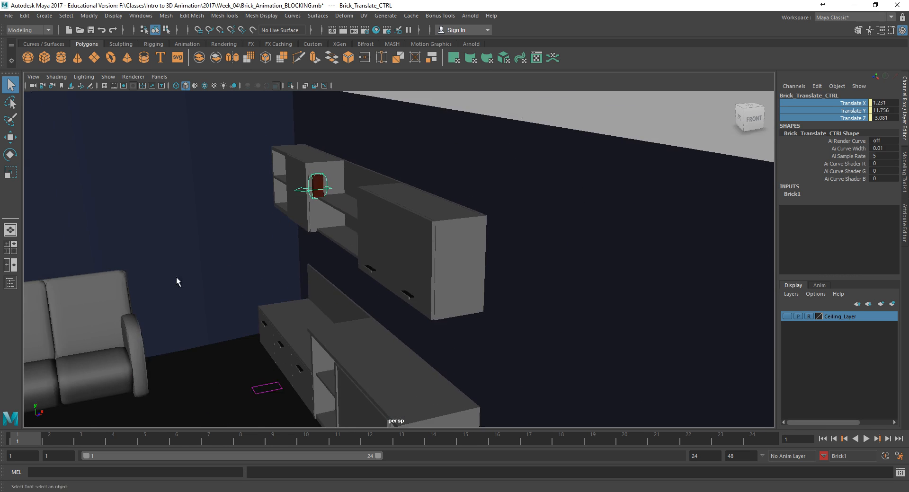
alt+middle_drag(176, 277, 260, 246)
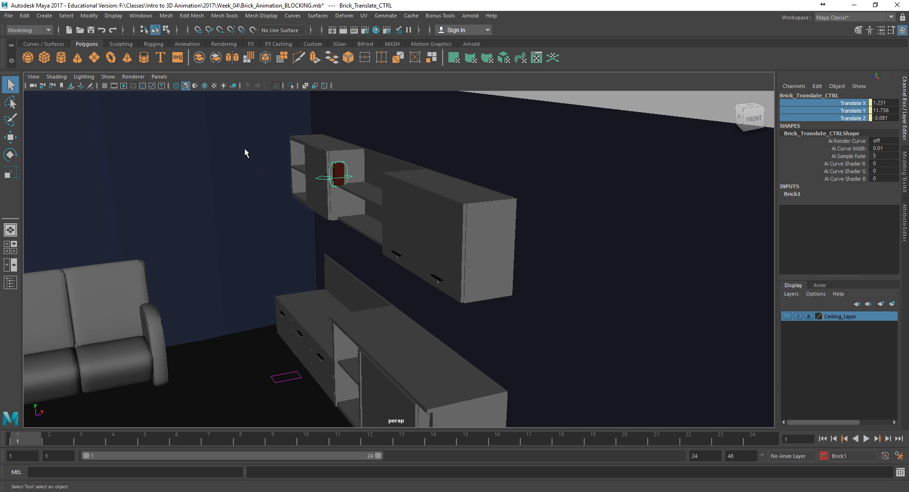
drag(244, 152, 378, 390)
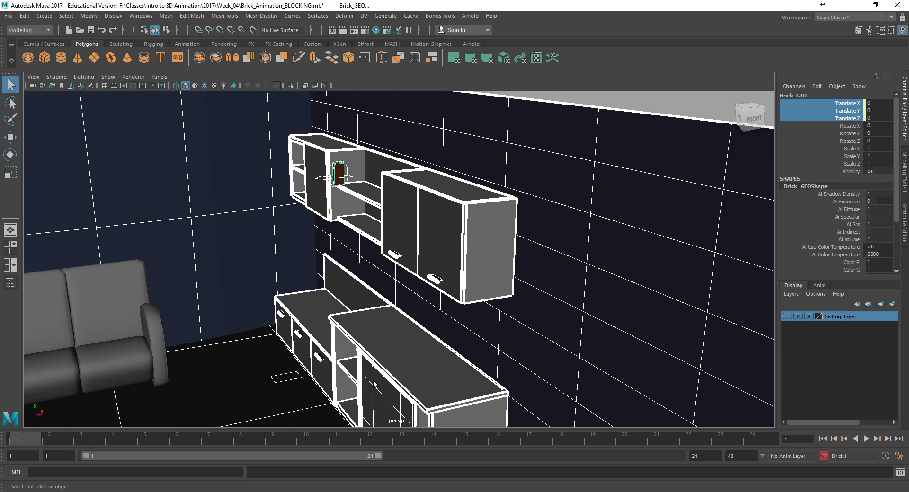
Show the object selection mask options and clear the selection of brick and room geometry.
click(123, 29)
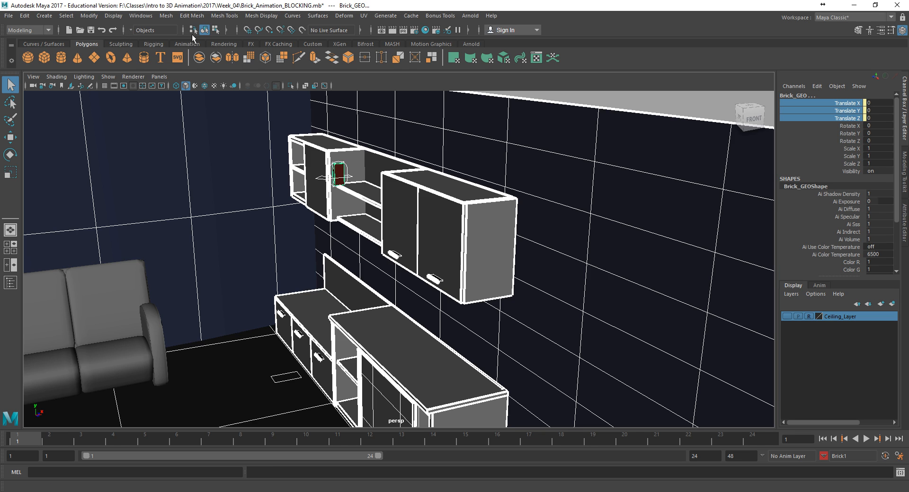
click(124, 30)
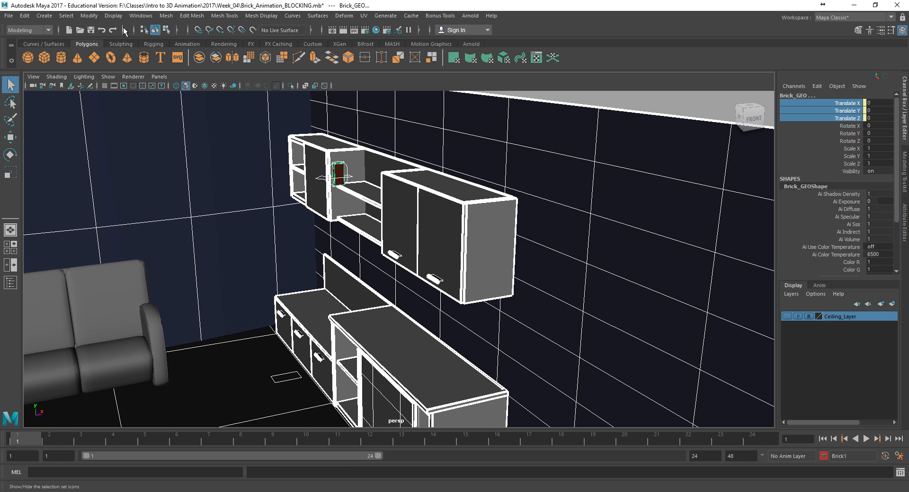
click(124, 30)
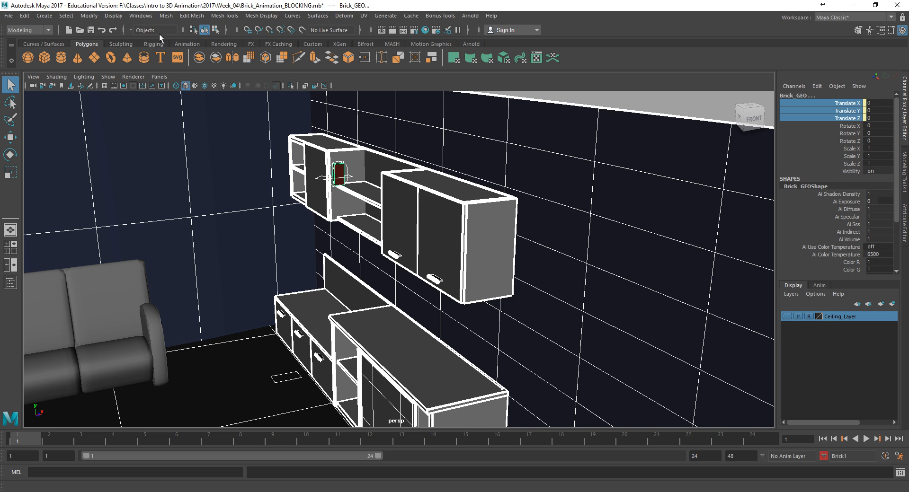
click(183, 30)
click(182, 29)
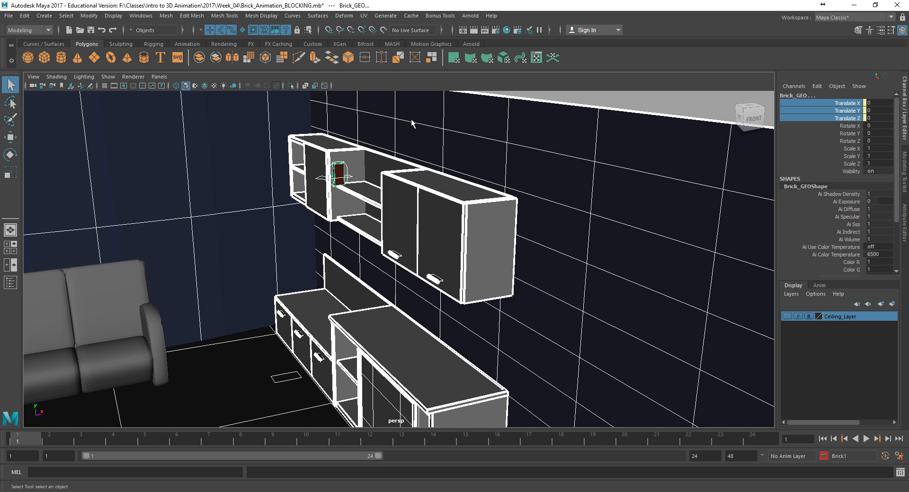
click(591, 102)
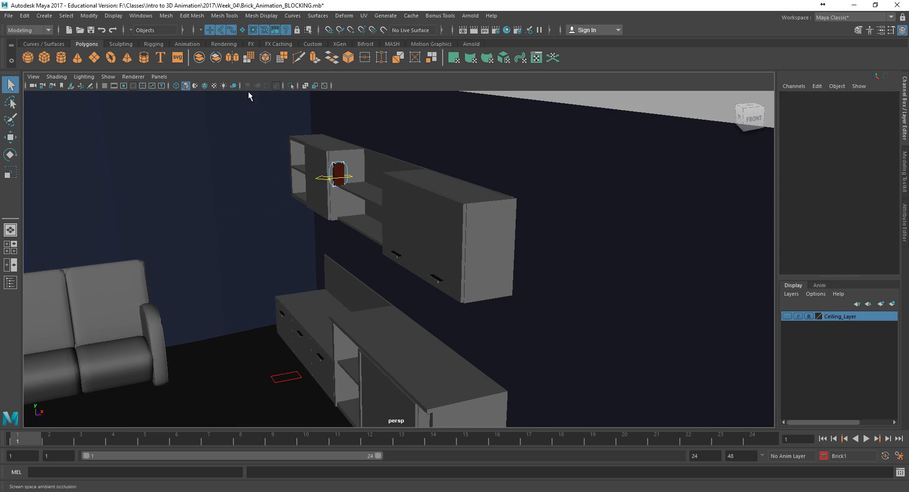
Box-select the brick's controls in the wide perspective view and switch the menu set to Animation.
drag(256, 139, 416, 393)
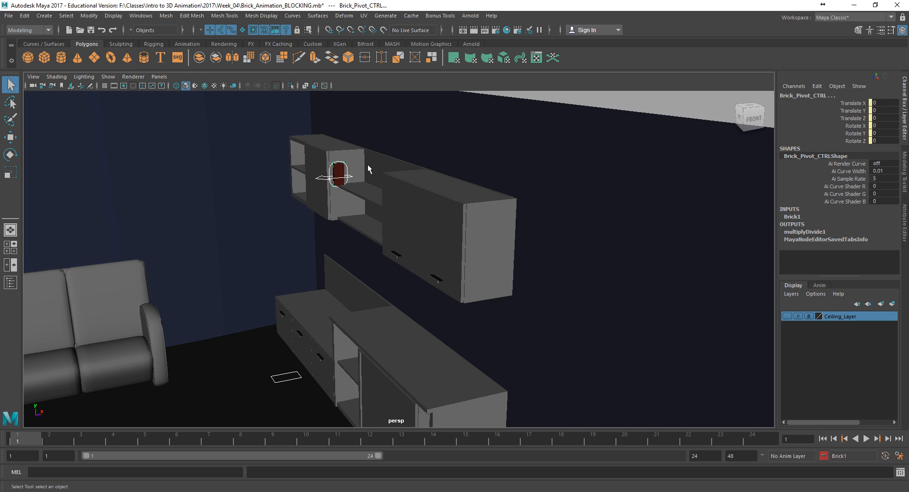
drag(217, 134, 392, 391)
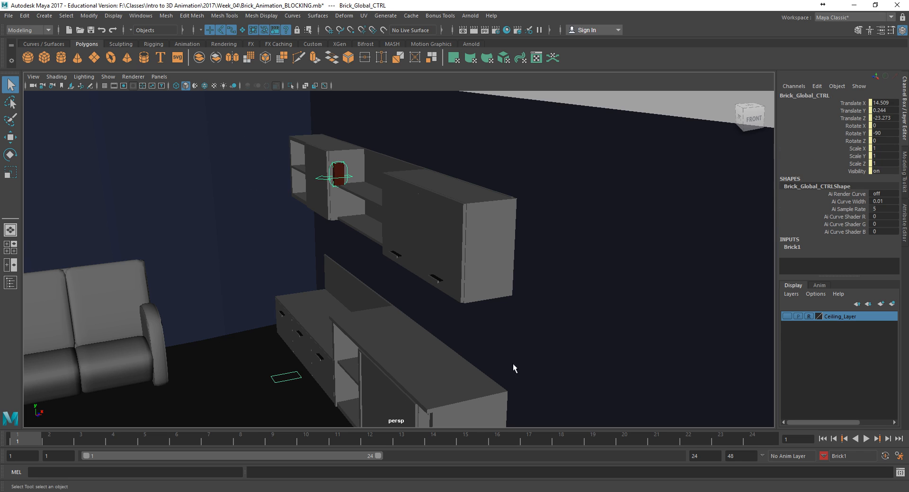
click(40, 29)
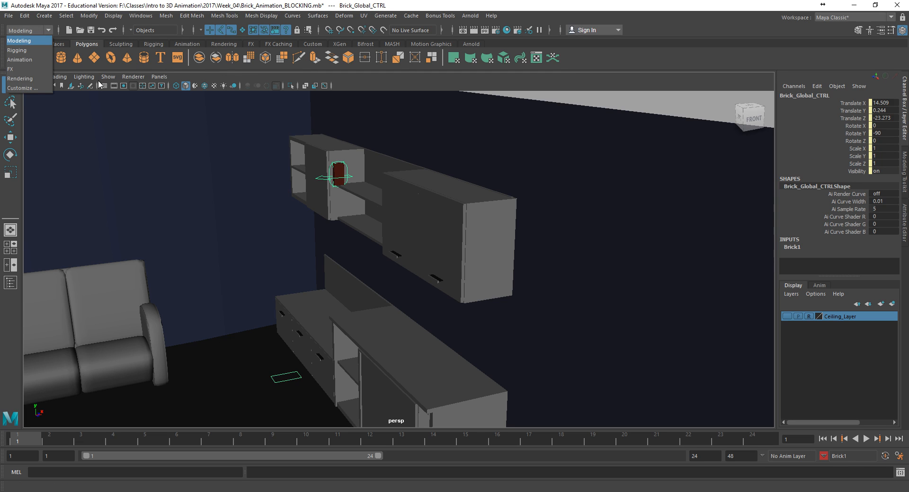
click(22, 60)
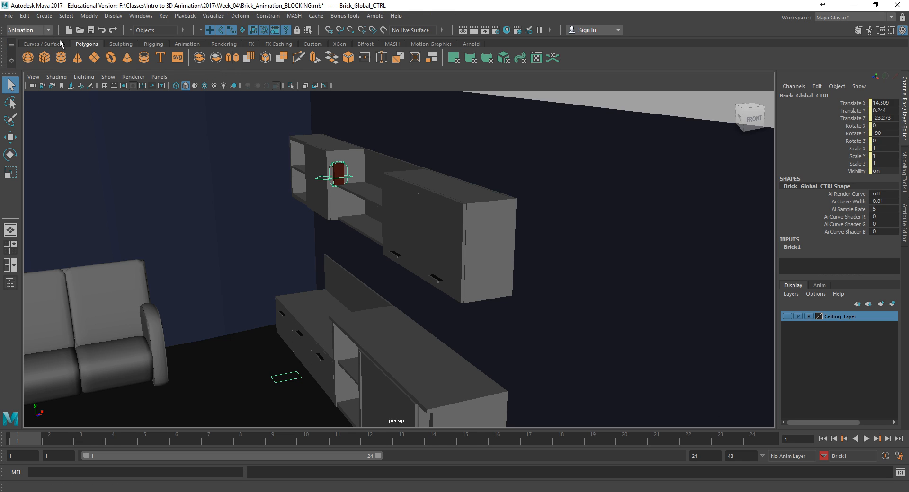
Select all members of the Brick1 character set and bring the brick close up in the perspective view.
click(163, 17)
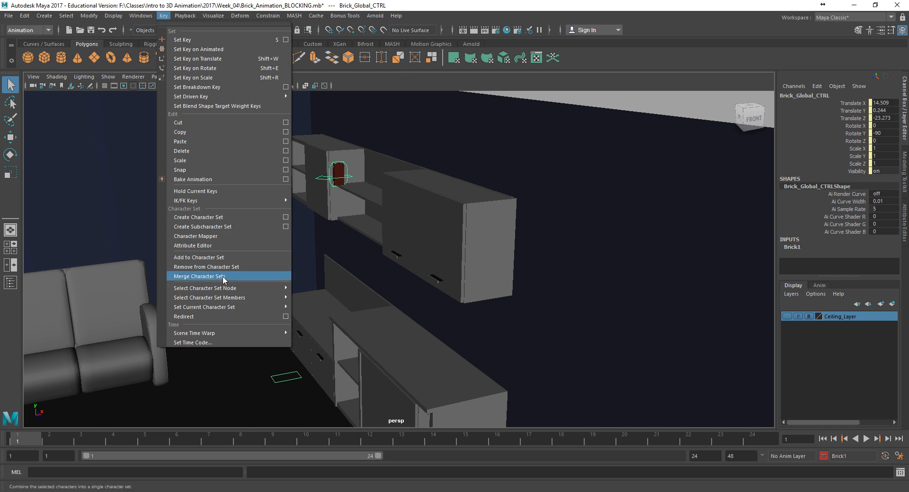
mouse_move(232, 289)
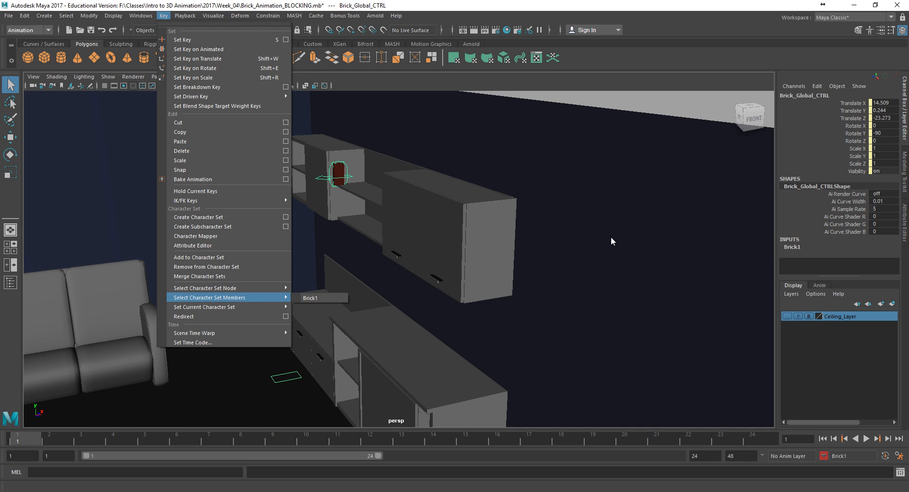
click(623, 125)
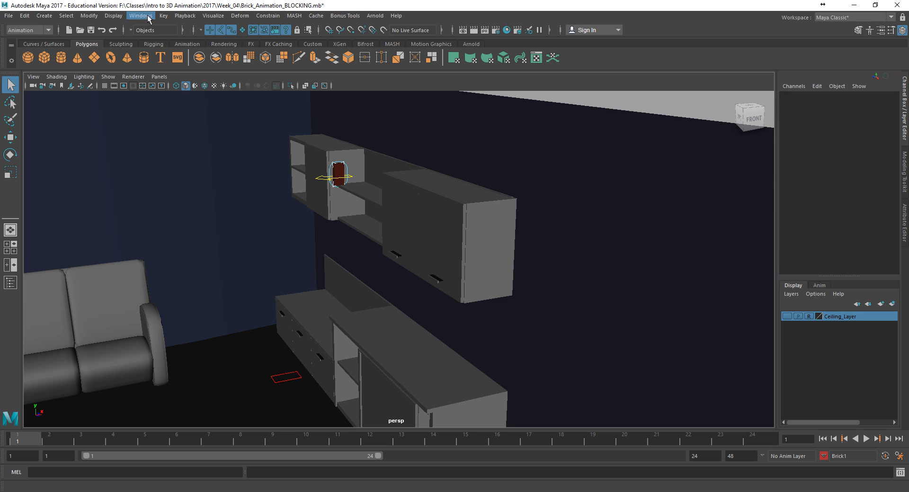
click(163, 16)
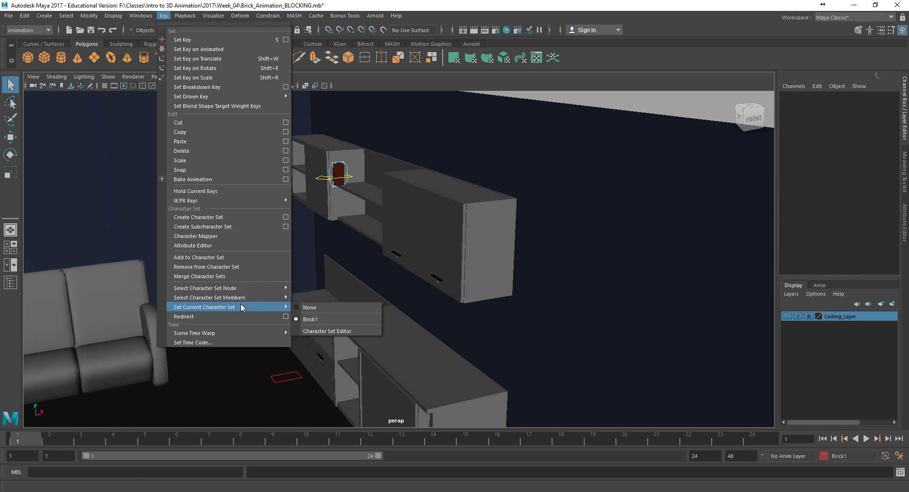
mouse_move(246, 299)
click(310, 299)
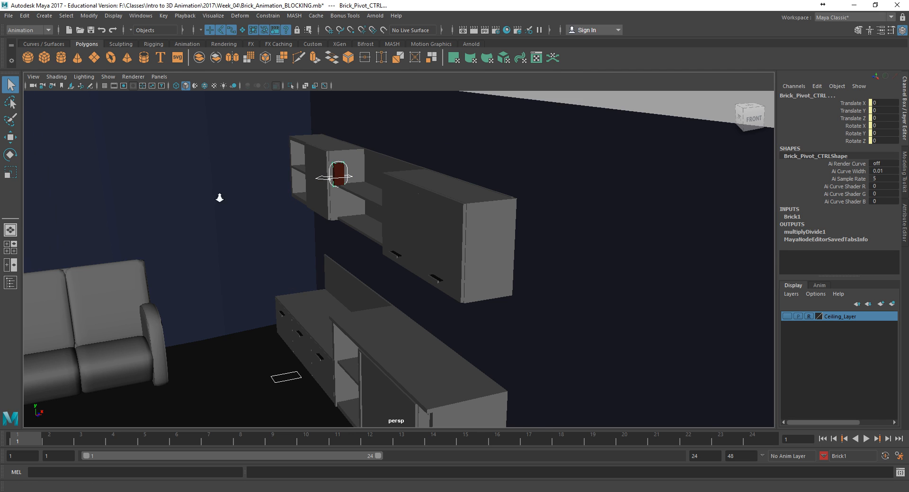
alt+right_drag(218, 194, 376, 186)
alt+middle_drag(376, 186, 507, 421)
alt+right_drag(234, 278, 499, 306)
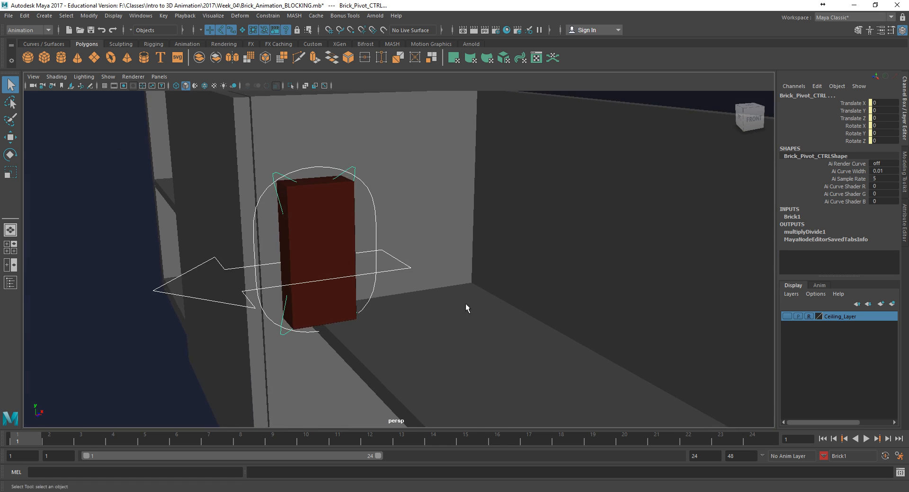
alt+middle_drag(499, 307, 434, 318)
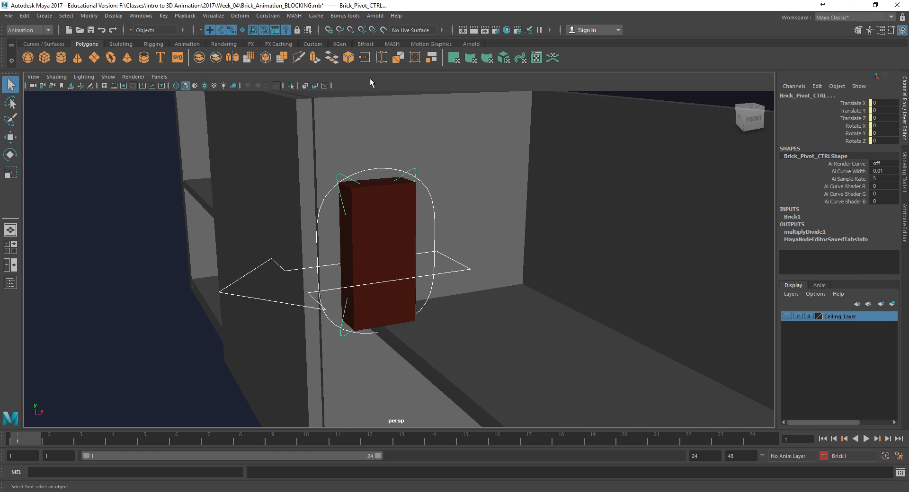
Add the Select Character Set Members command for Brick1 to the Custom shelf as a shortcut.
click(164, 17)
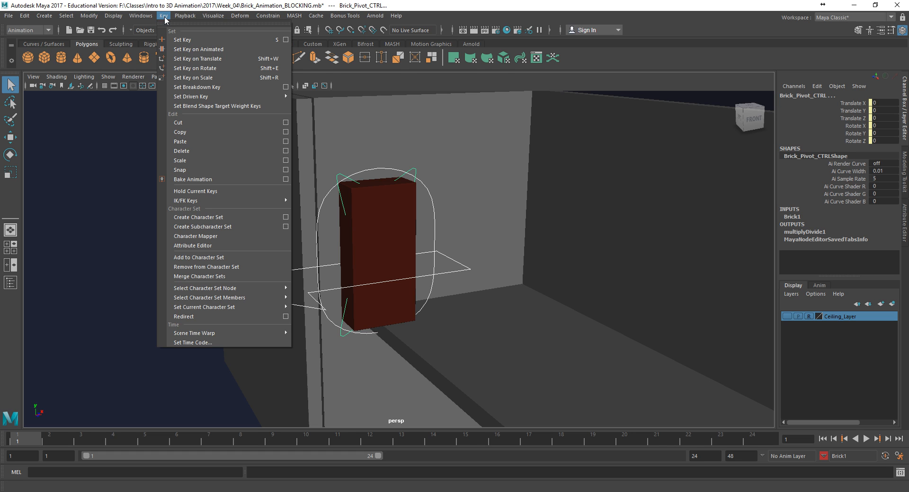
mouse_move(228, 308)
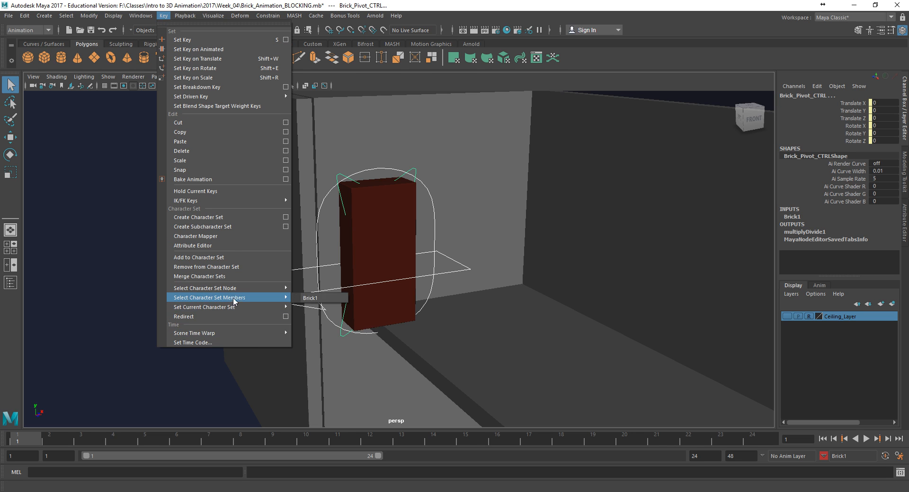
click(310, 298)
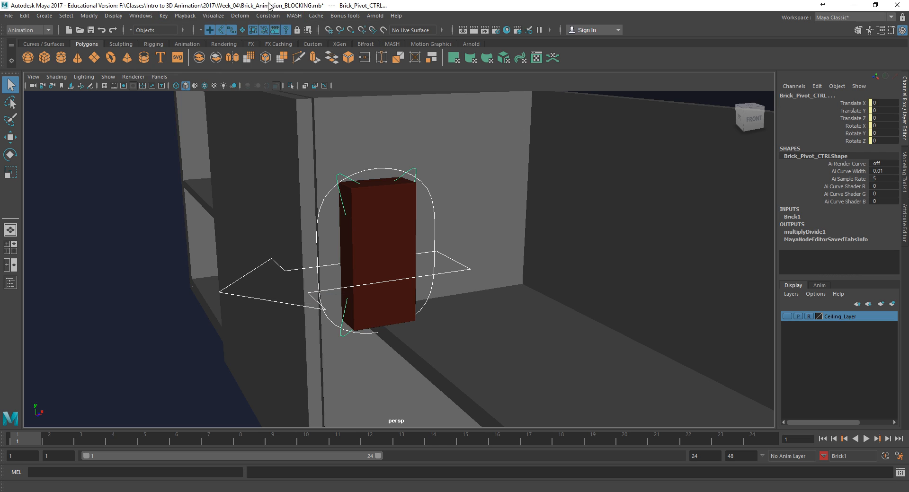
click(314, 44)
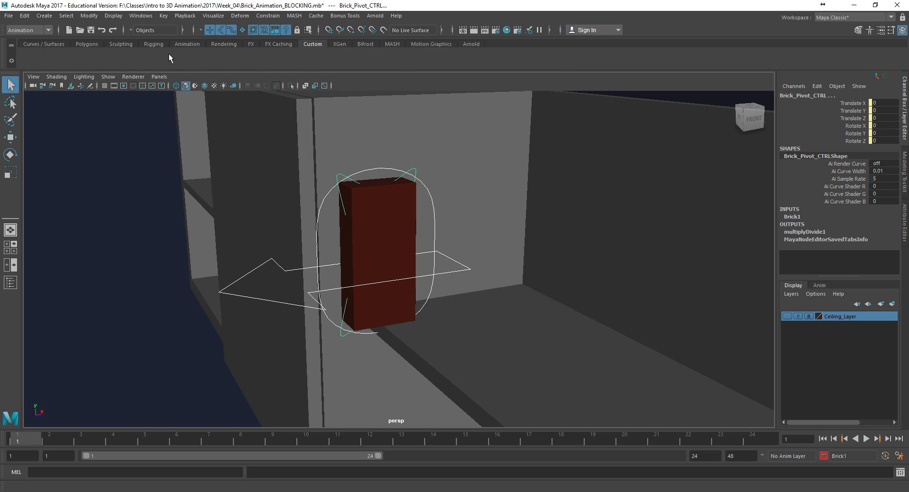
click(164, 17)
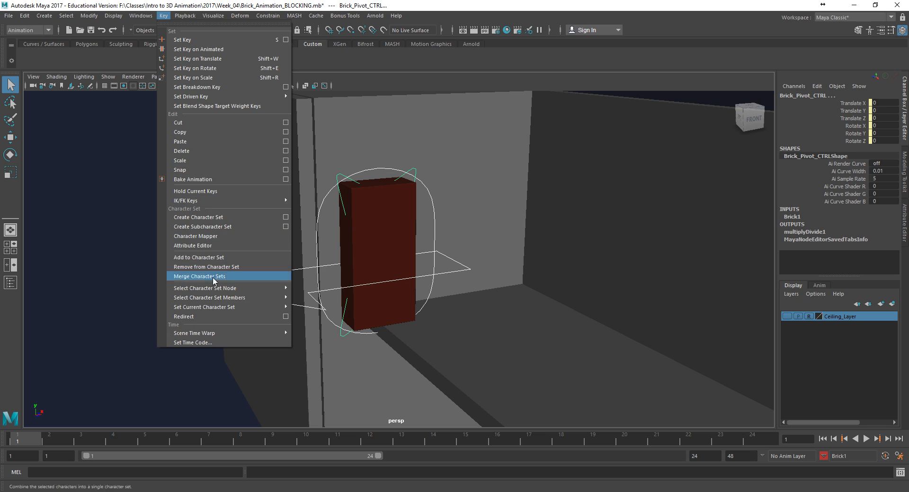
mouse_move(222, 298)
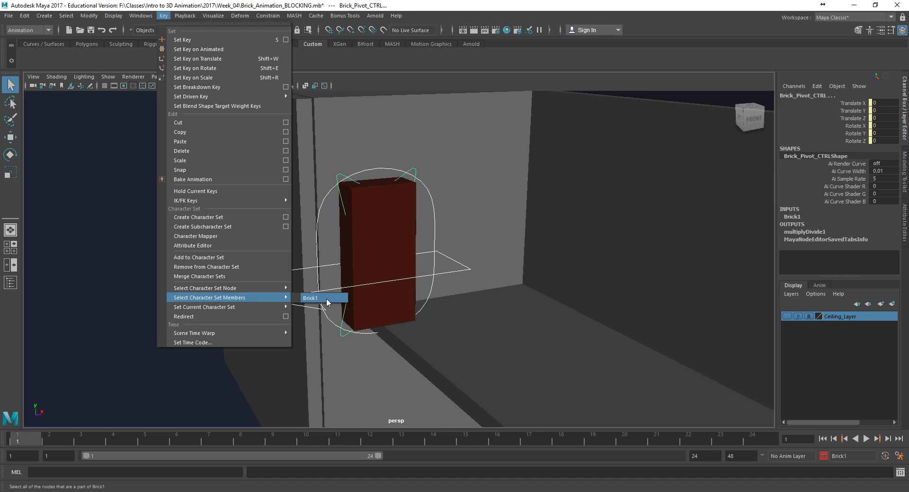
ctrl+shift+click(326, 298)
click(35, 62)
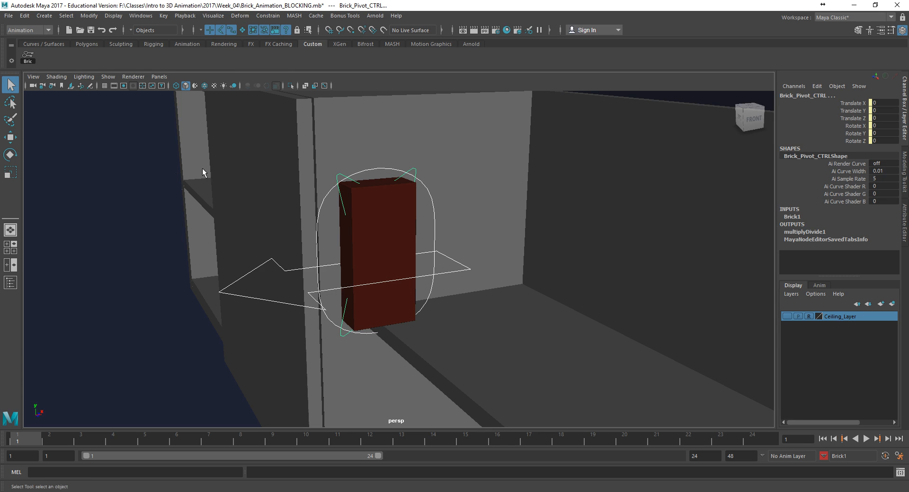
Clear the selection and reselect the brick's controls with the new Brick1 shortcut on the Custom shelf.
click(33, 61)
alt+right_drag(379, 266, 163, 151)
key(super)
click(163, 15)
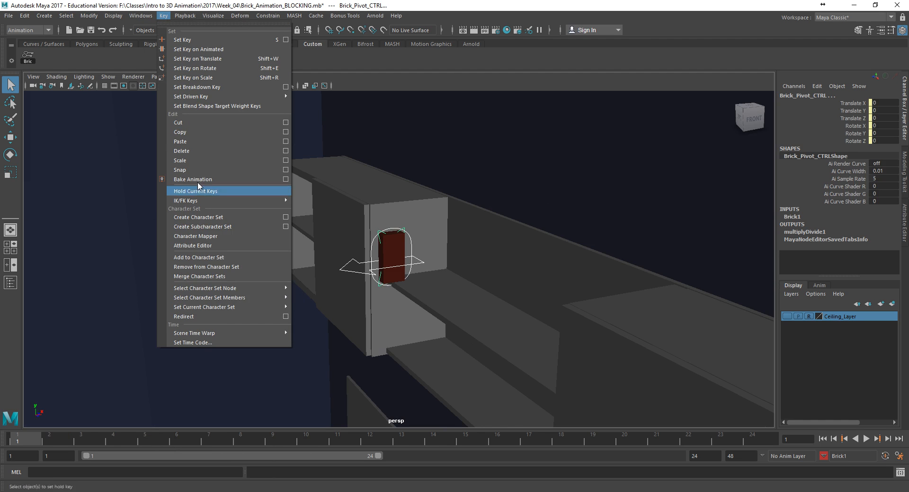
click(351, 362)
click(351, 361)
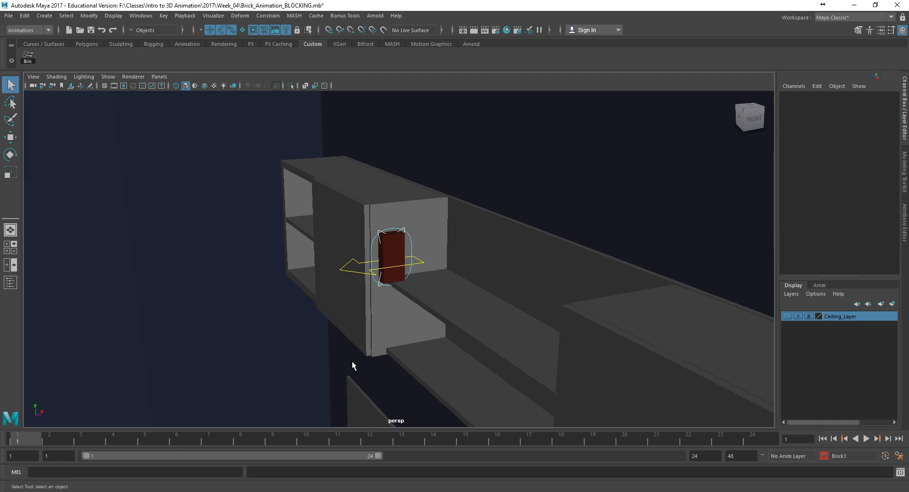
alt+right_drag(144, 198, 450, 284)
alt+middle_drag(287, 276, 272, 282)
alt+right_drag(236, 287, 298, 288)
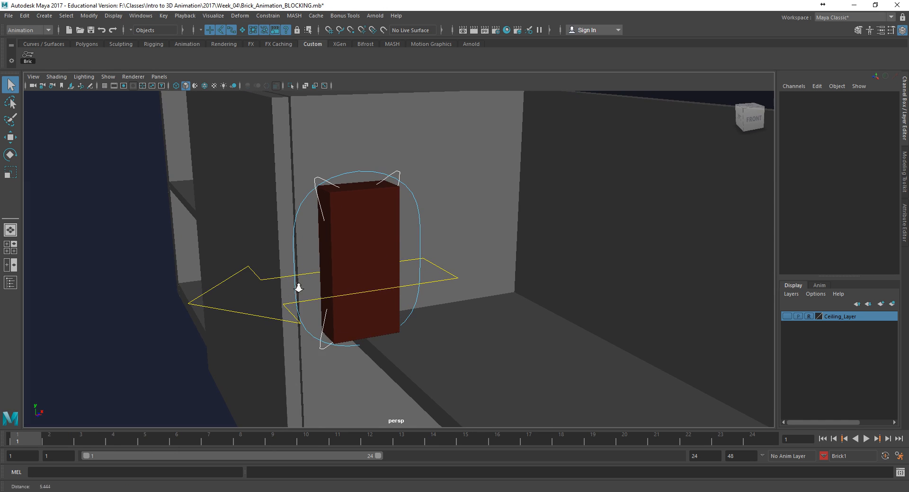
click(28, 58)
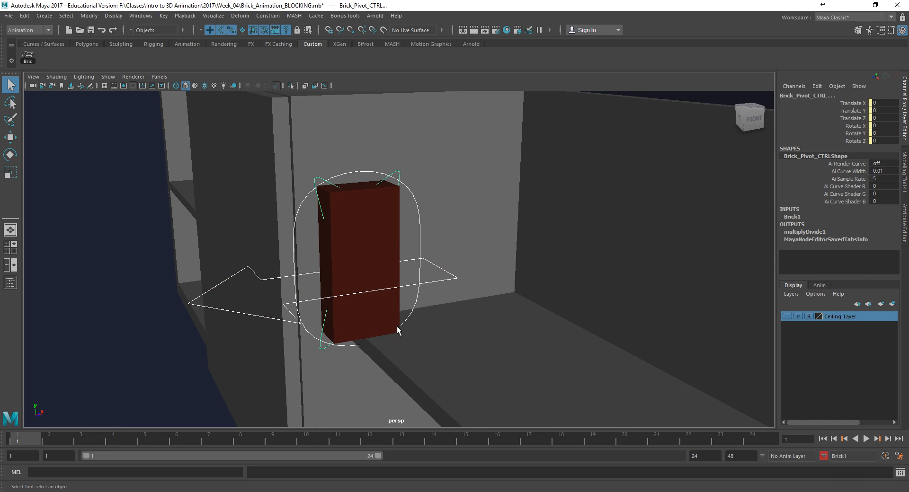
Reset the Set Key options to their defaults and set a key on the selected brick controls at frame 1.
click(884, 456)
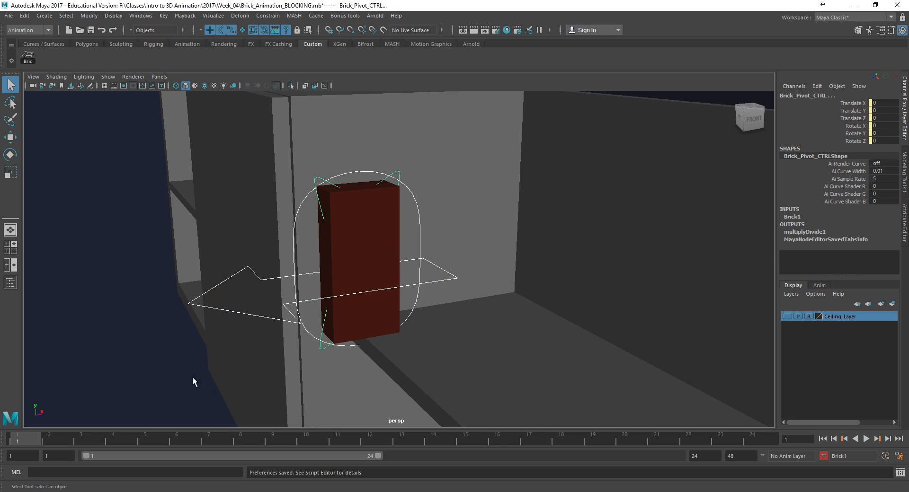
click(164, 15)
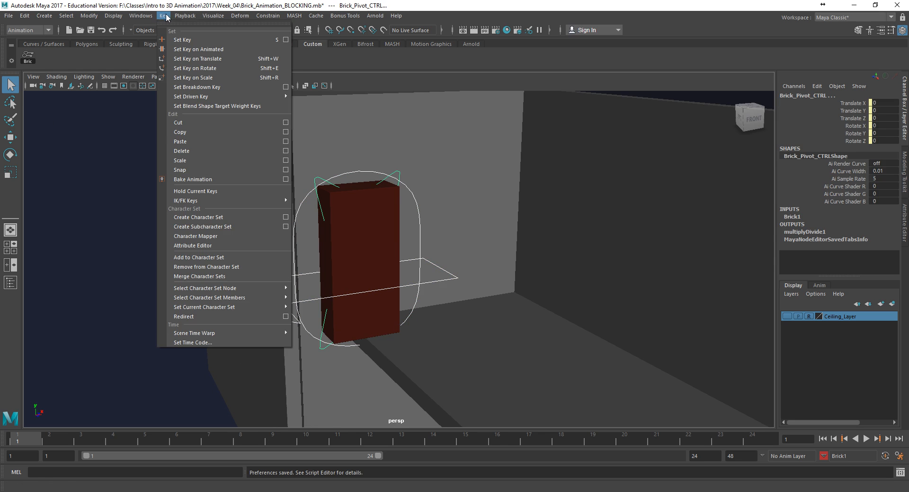
click(285, 40)
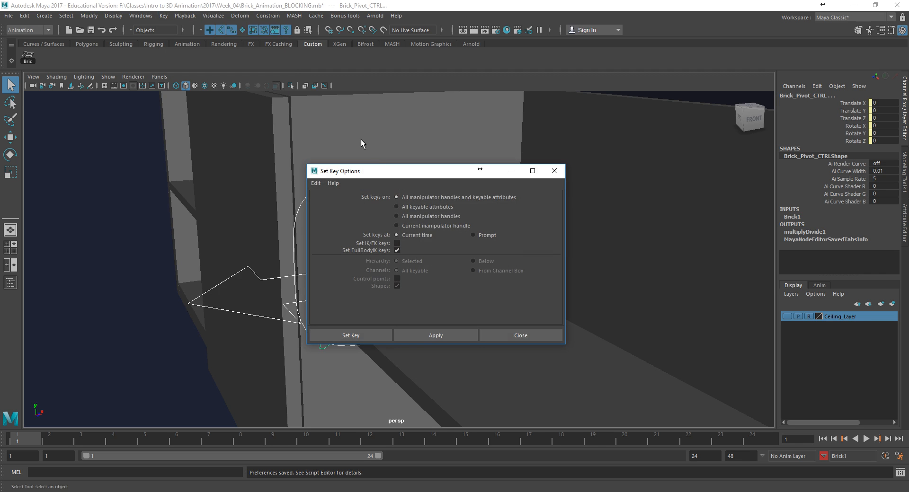
click(315, 184)
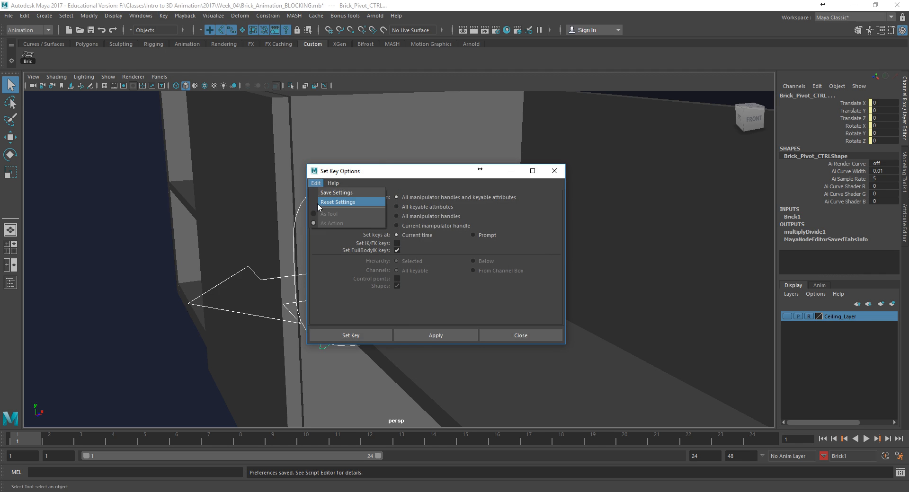
click(319, 203)
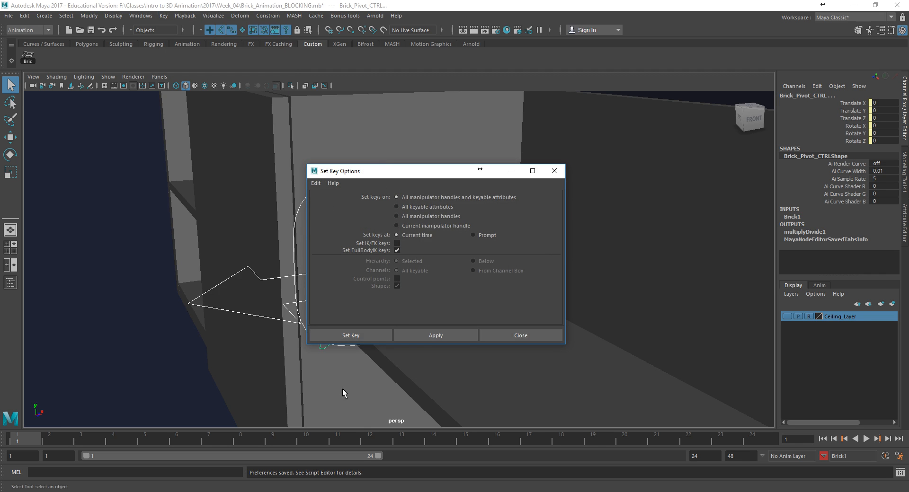
click(373, 337)
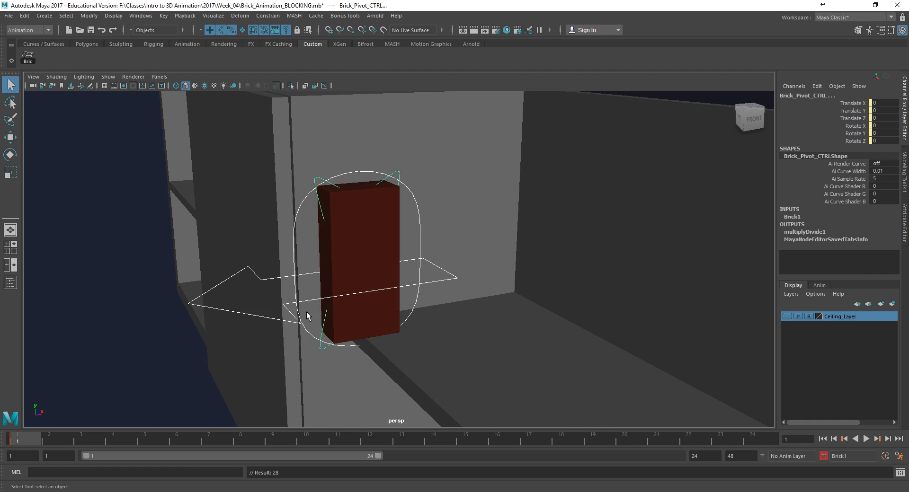
Examine the base of the brick against the cabinet shelf edge from the front and from an angle.
alt+middle_drag(155, 384, 121, 324)
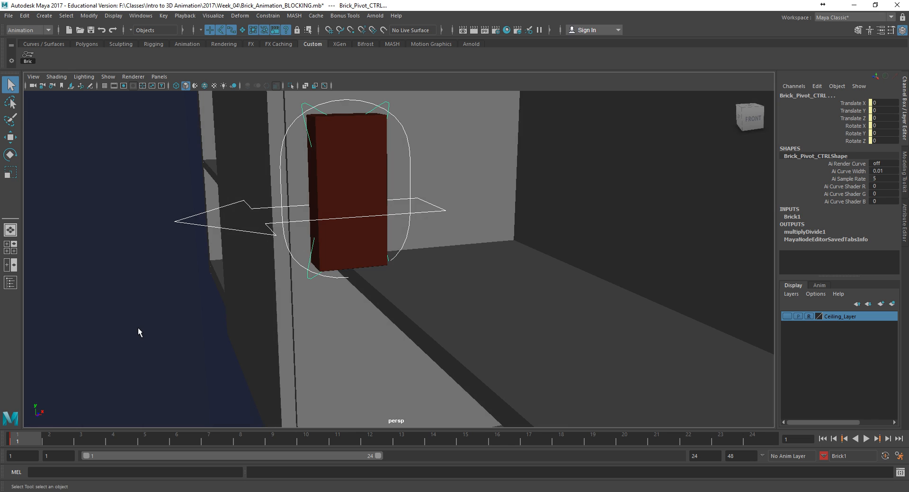
mouse_move(162, 334)
alt+mouse_down()
mouse_move(143, 320)
mouse_move(157, 330)
alt+mouse_up()
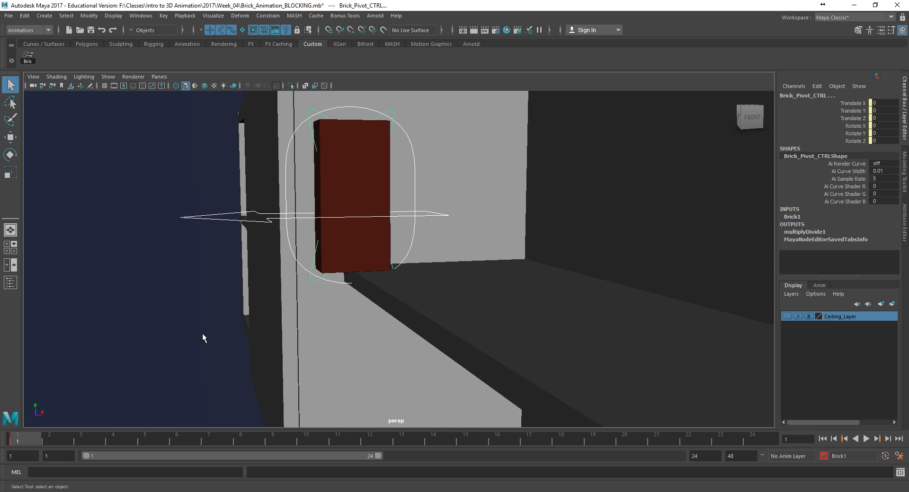
alt+right_drag(208, 285, 409, 330)
alt+drag(331, 314, 312, 314)
alt+middle_drag(315, 315, 306, 330)
alt+drag(306, 331, 300, 328)
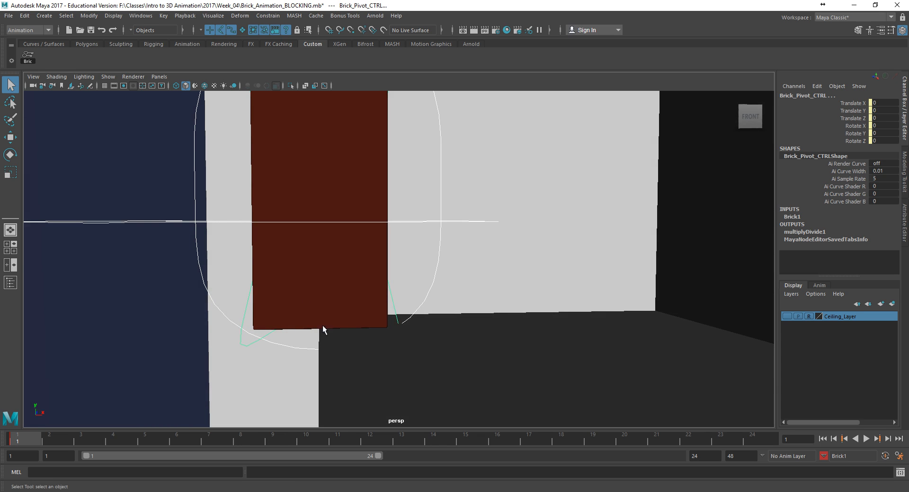
alt+middle_drag(316, 312, 337, 358)
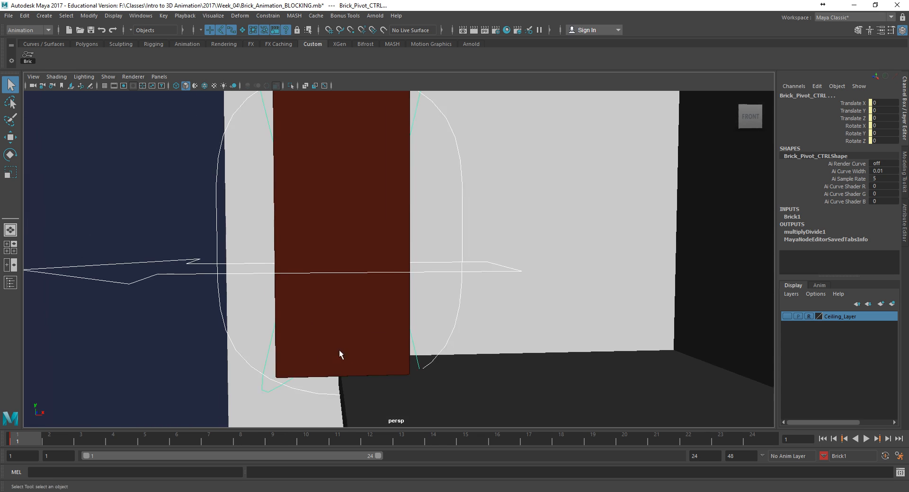
alt+right_drag(337, 358, 220, 311)
alt+drag(219, 311, 242, 319)
Select the brick's pivot control with the Move tool and frame it in the orthographic front view.
click(280, 160)
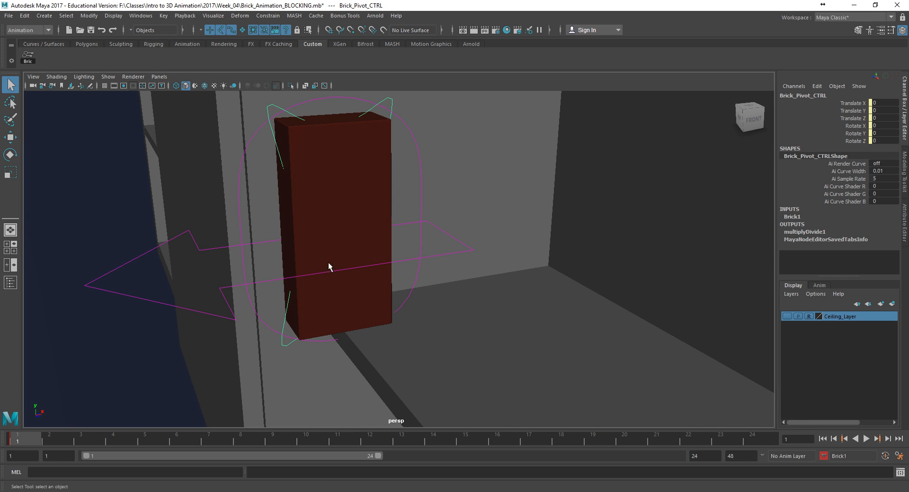
key(w)
alt+drag(345, 296, 333, 341)
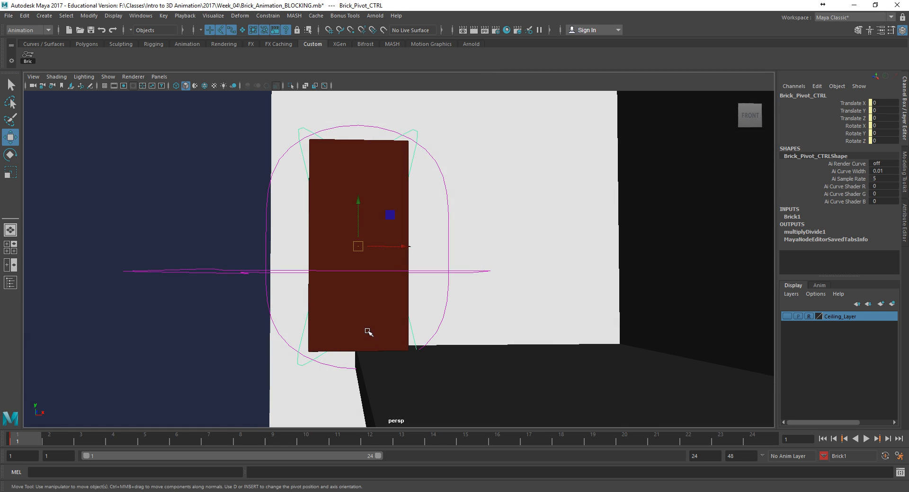
key(space)
key(space)
key(f)
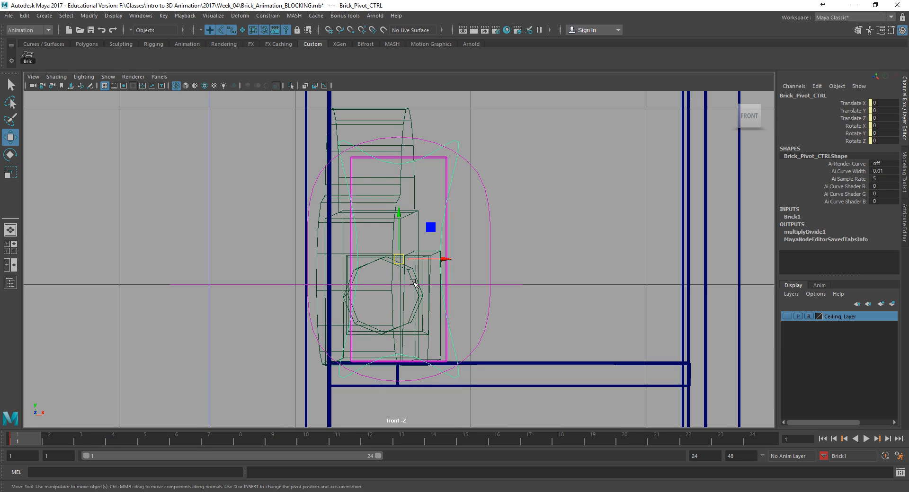
Hide the cameras and the grid in the front view and frame the brick's base on the shelf.
click(104, 77)
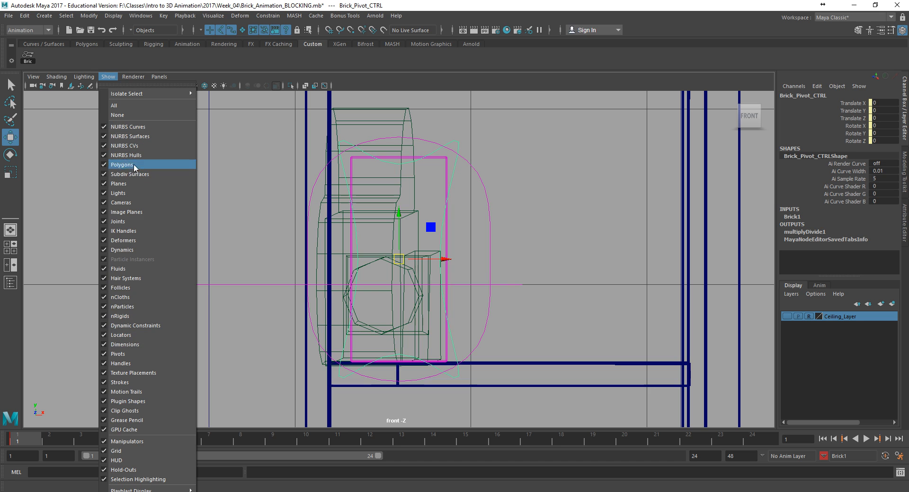
click(131, 202)
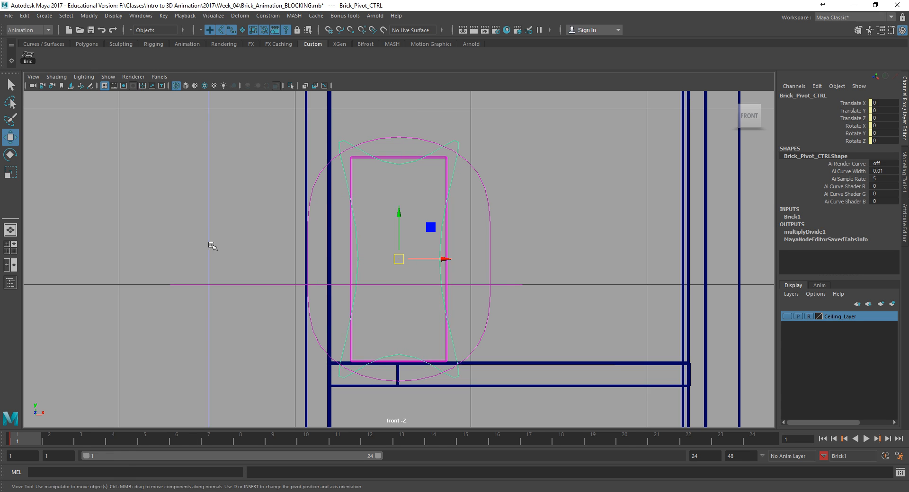
alt+middle_drag(231, 260, 229, 229)
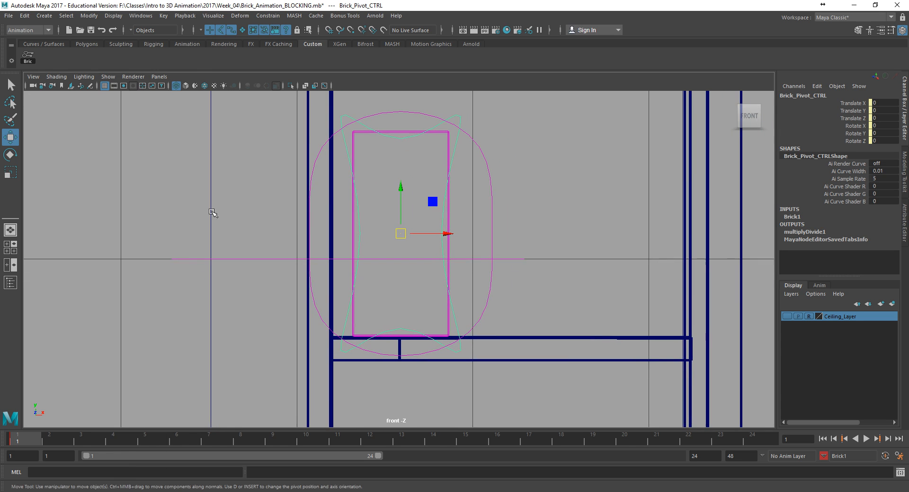
click(104, 86)
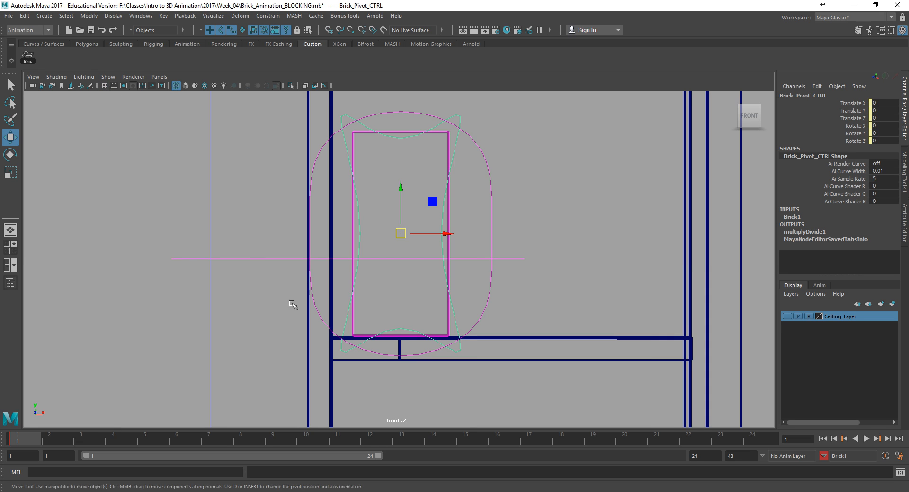
alt+middle_drag(278, 308, 290, 273)
alt+right_drag(320, 310, 486, 361)
alt+middle_drag(485, 361, 442, 318)
alt+right_drag(398, 311, 518, 342)
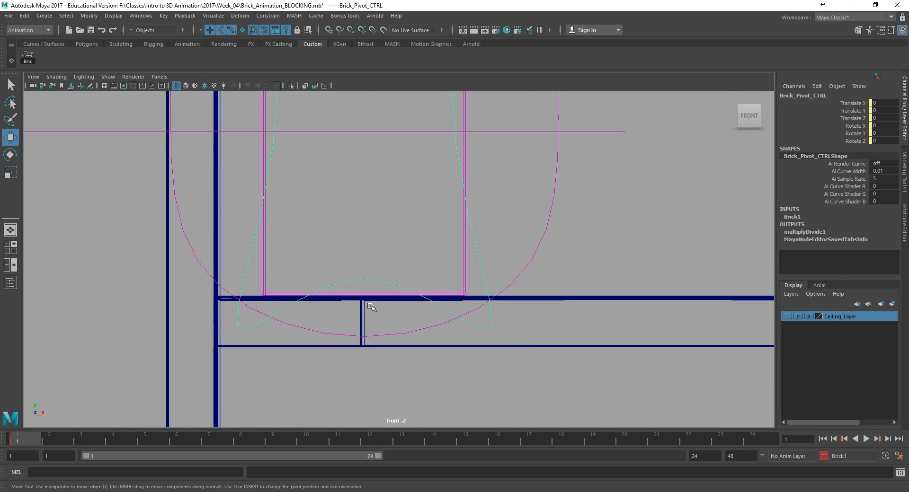
Select individual edges of the cabinet shelf under the brick to locate the shelf surface in the front view.
key(space)
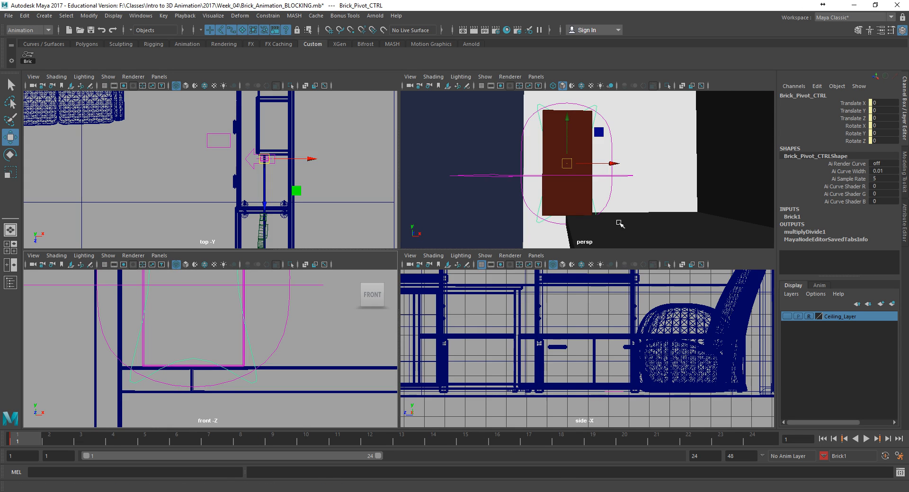
click(636, 233)
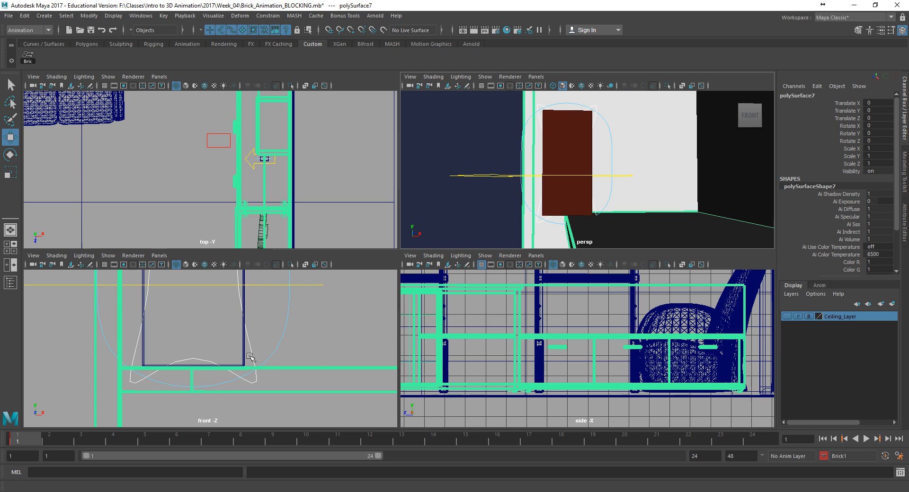
right_drag(571, 219, 566, 194)
click(571, 237)
click(571, 238)
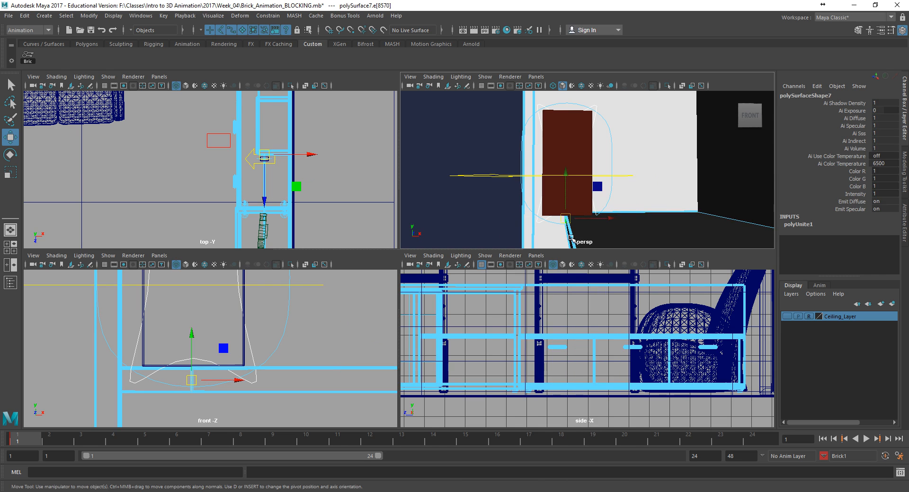
alt+drag(571, 237, 644, 230)
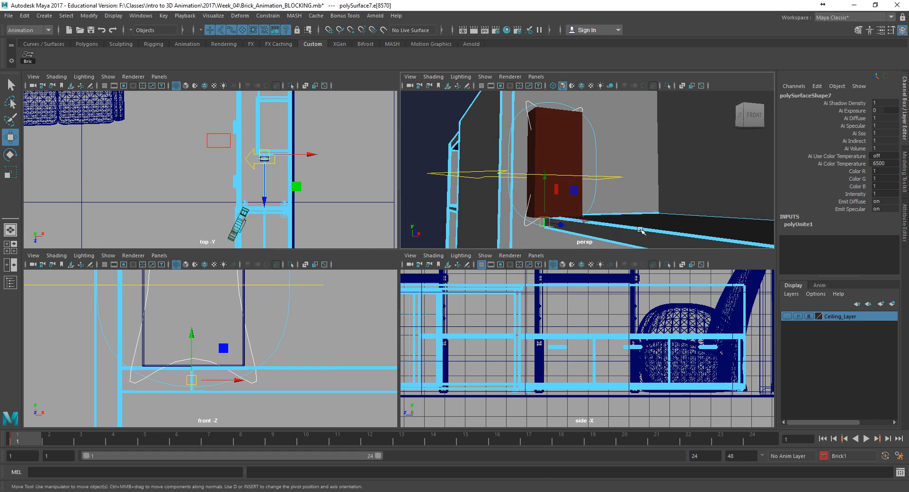
key(Up)
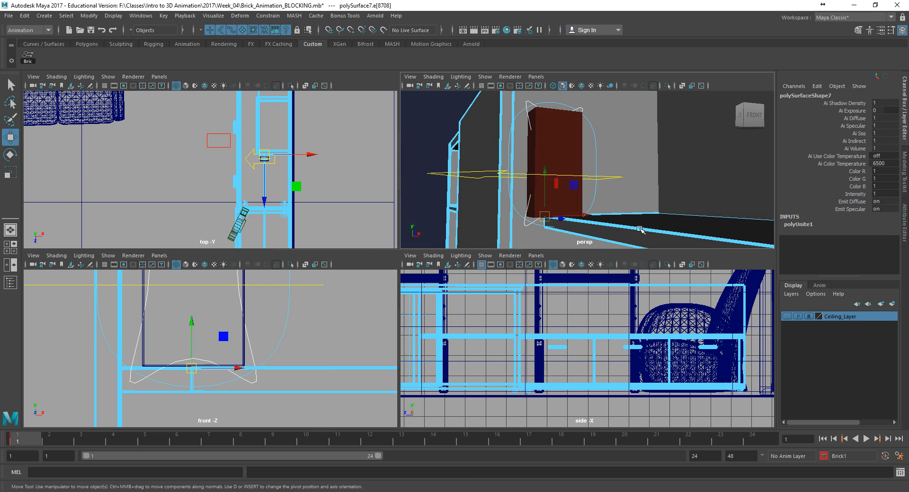
click(639, 229)
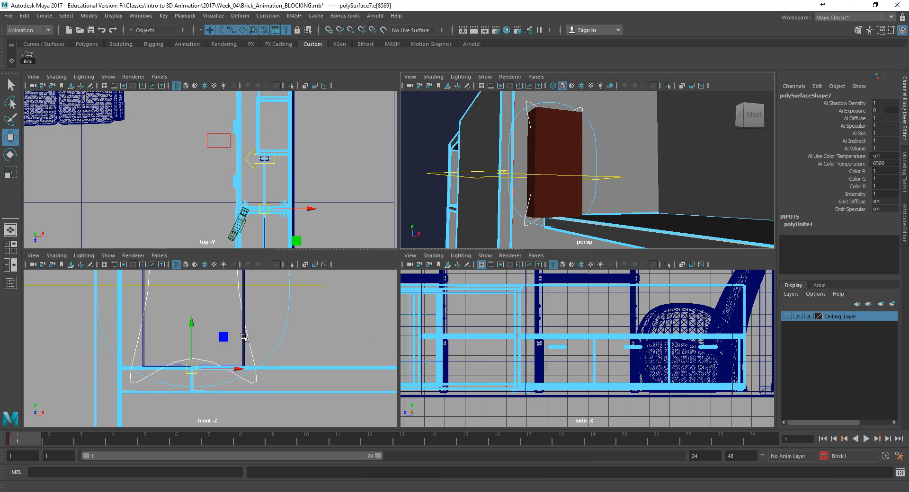
Examine the brick's base against the shelf edge up close and undo the last edge selections.
scroll(264, 337, up, 4)
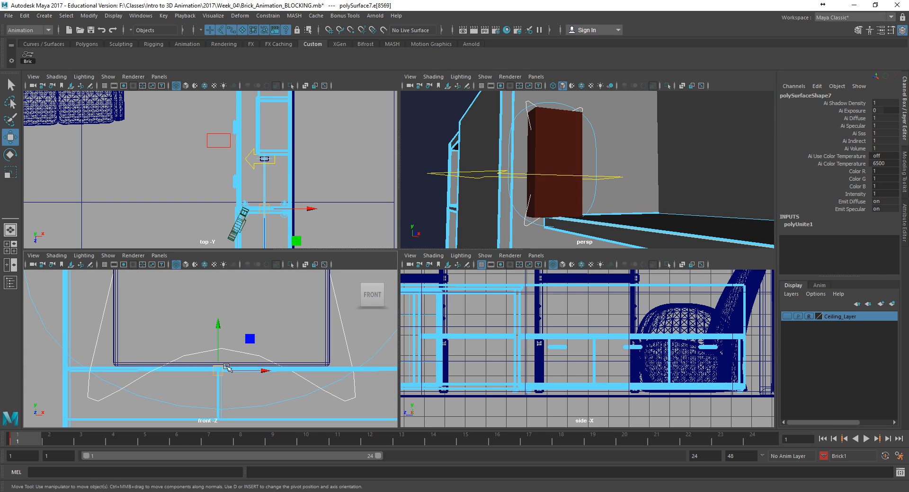
scroll(568, 204, up, 6)
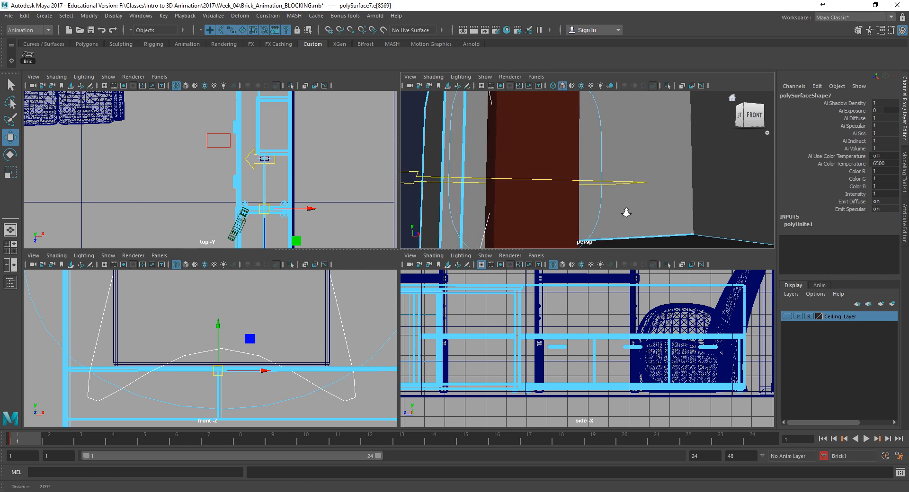
scroll(569, 206, up, 5)
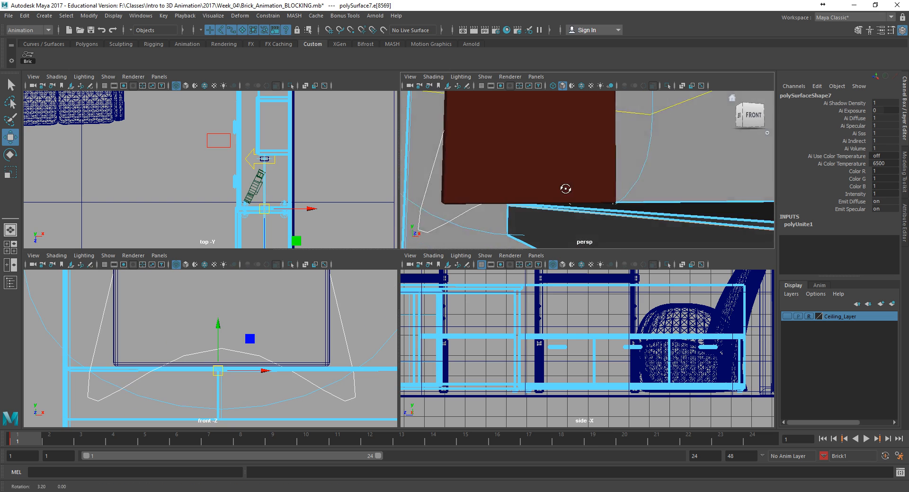
alt+drag(569, 222, 544, 211)
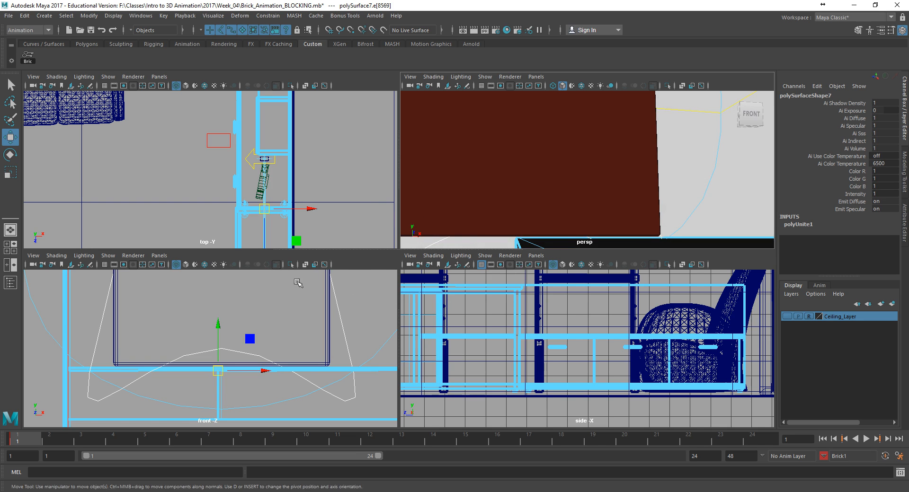
click(242, 30)
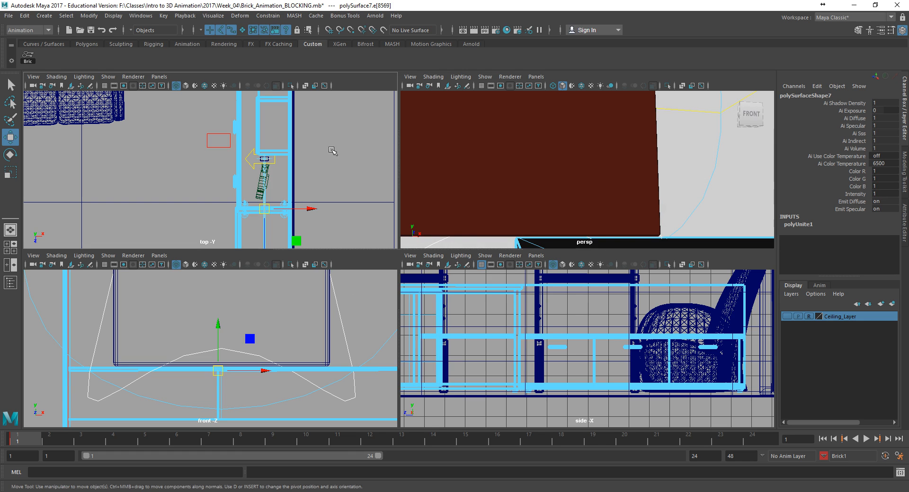
key(ctrl+z)
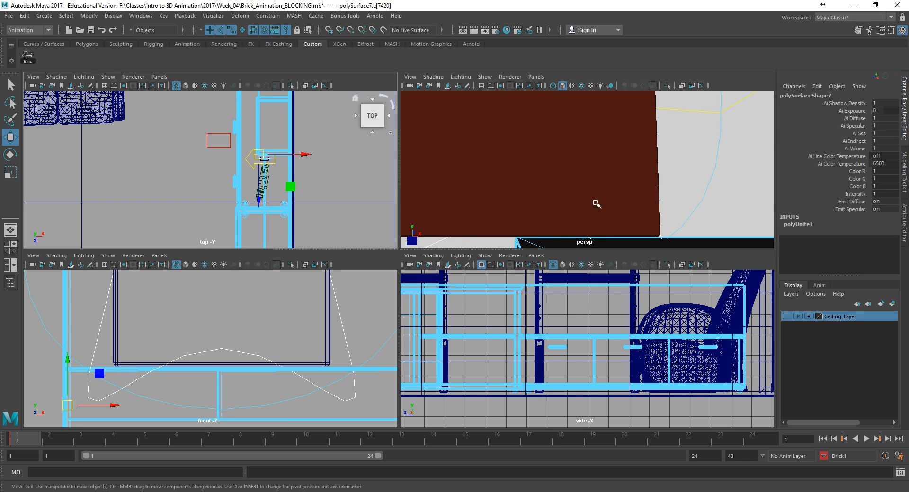
key(ctrl+z)
alt+drag(700, 113, 555, 159)
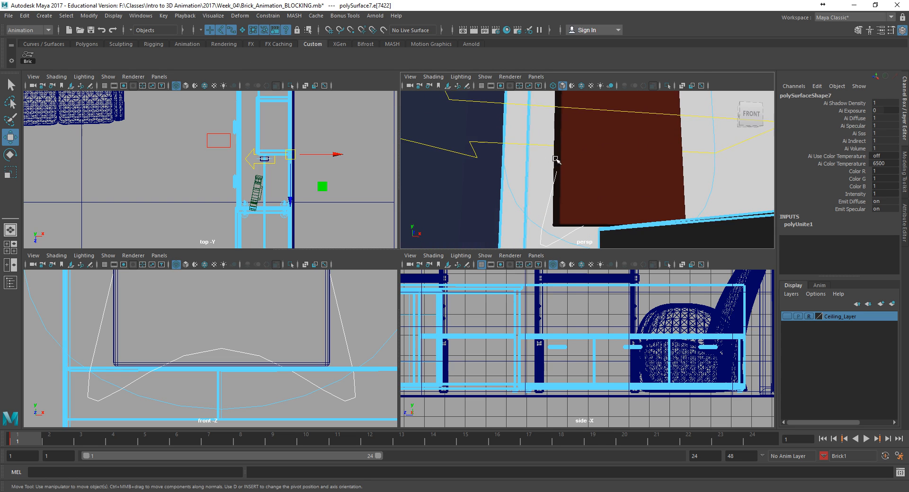
Select the brick's translate control and lower it toward the shelf to Translate Y 11.751.
click(483, 145)
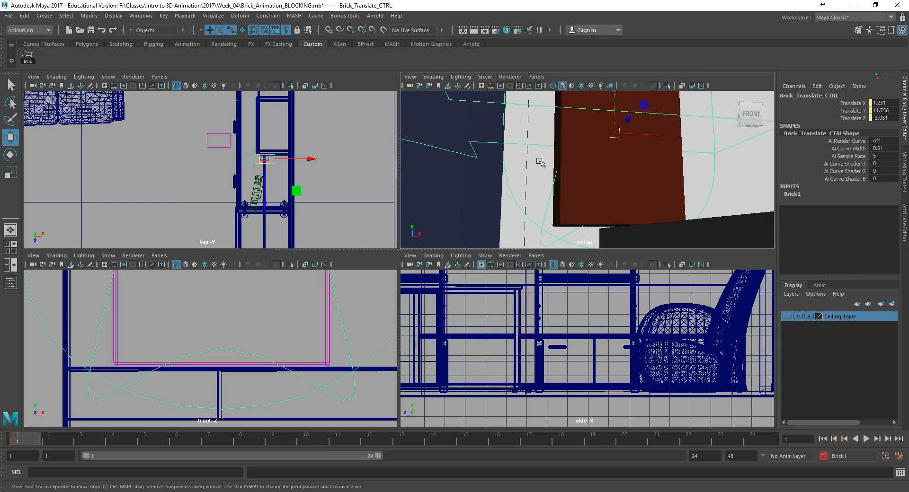
alt+middle_drag(582, 171, 514, 156)
alt+right_drag(514, 156, 582, 199)
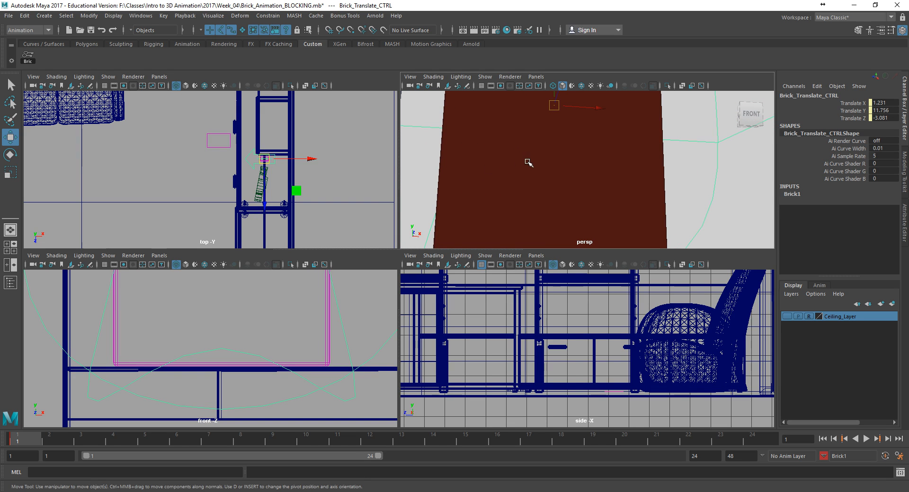
alt+middle_drag(230, 328, 234, 343)
scroll(239, 336, down, 4)
scroll(241, 336, up, 5)
mouse_move(244, 328)
alt+middle_down()
mouse_move(237, 355)
mouse_move(258, 325)
alt+middle_up()
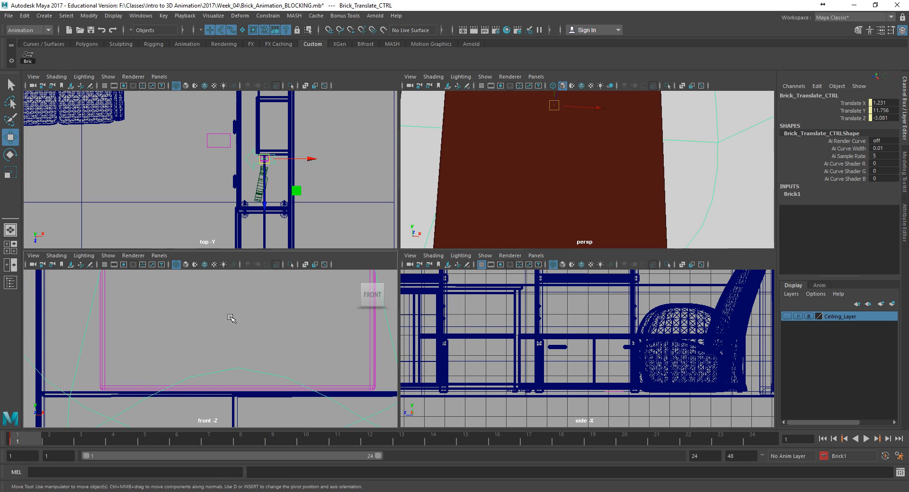
right_drag(195, 294, 232, 324)
key(ctrl+z)
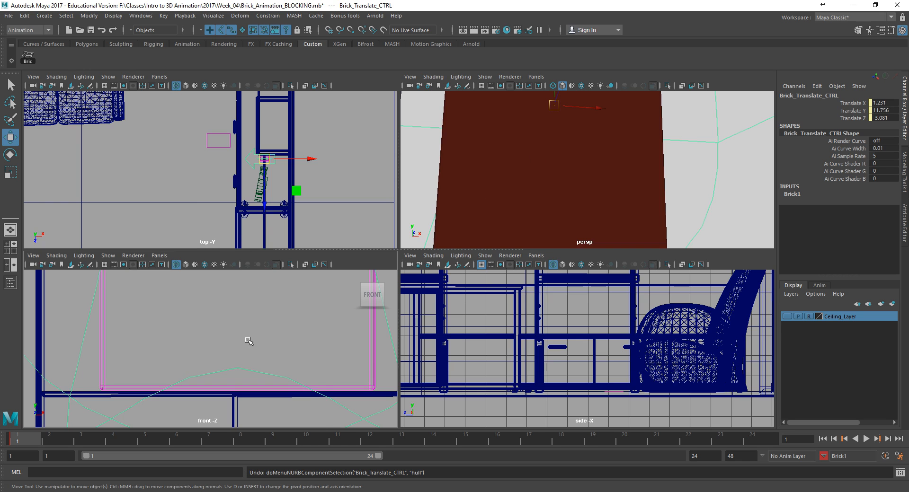
key(space)
key(space)
alt+drag(549, 108, 568, 126)
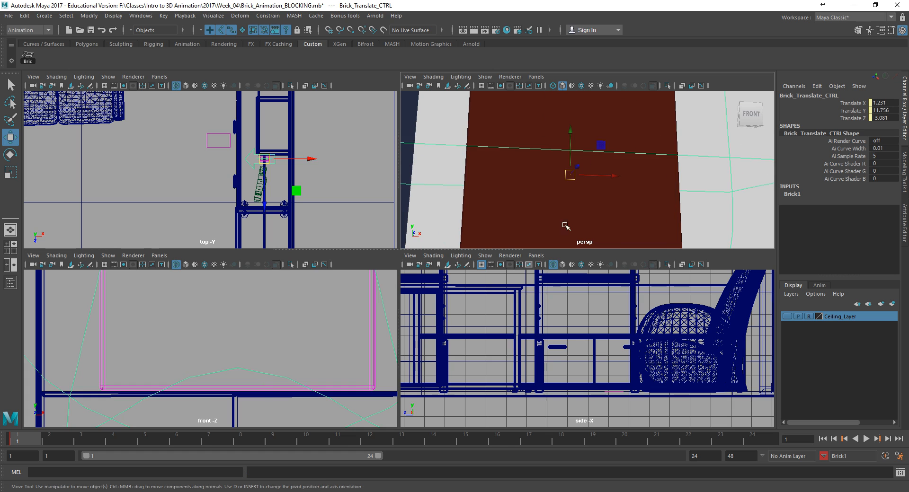
drag(574, 137, 569, 136)
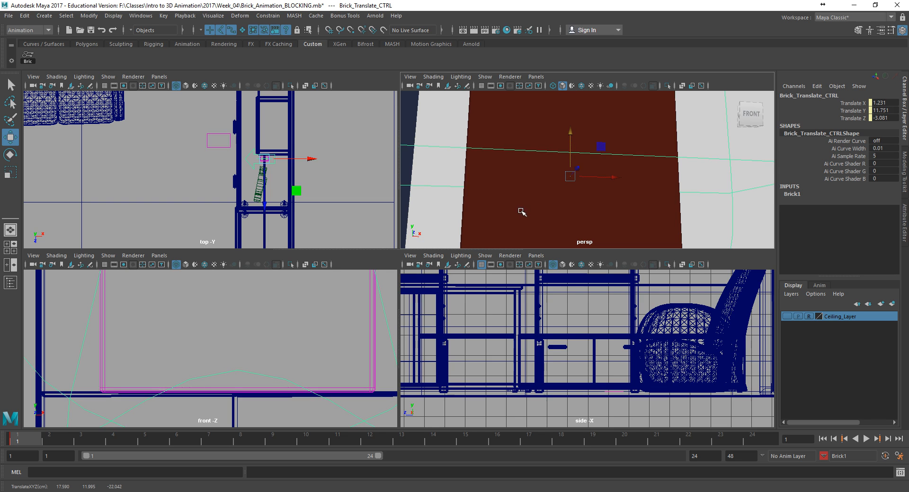
Lower the brick's translate control to Translate Y 11.732, comparing its base with the shelf in the side and perspective views.
alt+middle_drag(568, 271, 473, 425)
alt+middle_drag(576, 324, 573, 371)
alt+right_drag(545, 361, 643, 361)
alt+middle_drag(477, 356, 617, 337)
alt+right_drag(566, 346, 660, 346)
alt+middle_drag(596, 217, 607, 116)
alt+drag(577, 176, 556, 173)
alt+right_drag(556, 172, 681, 209)
alt+middle_drag(625, 204, 605, 182)
alt+drag(605, 182, 598, 185)
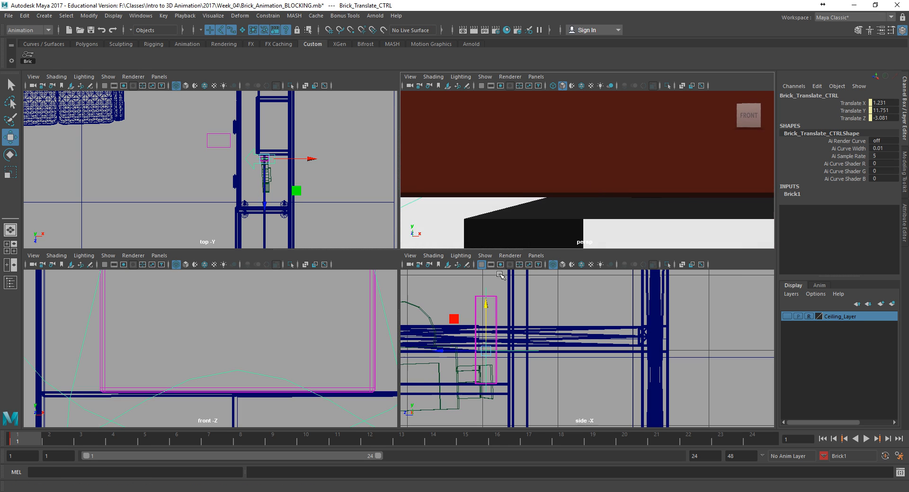
drag(486, 315, 486, 311)
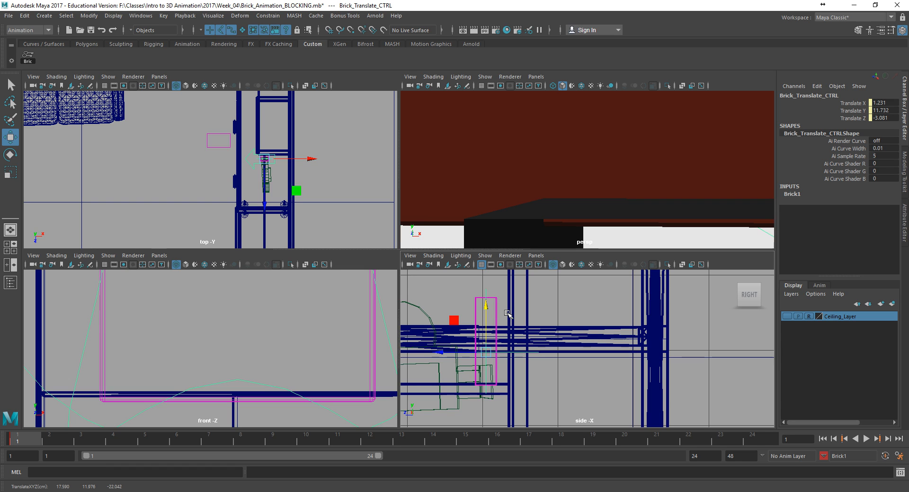
Raise the brick to Translate Y 11.752 using an enlarged Move manipulator, and shrink the manipulator back.
key(plus)
key(plus)
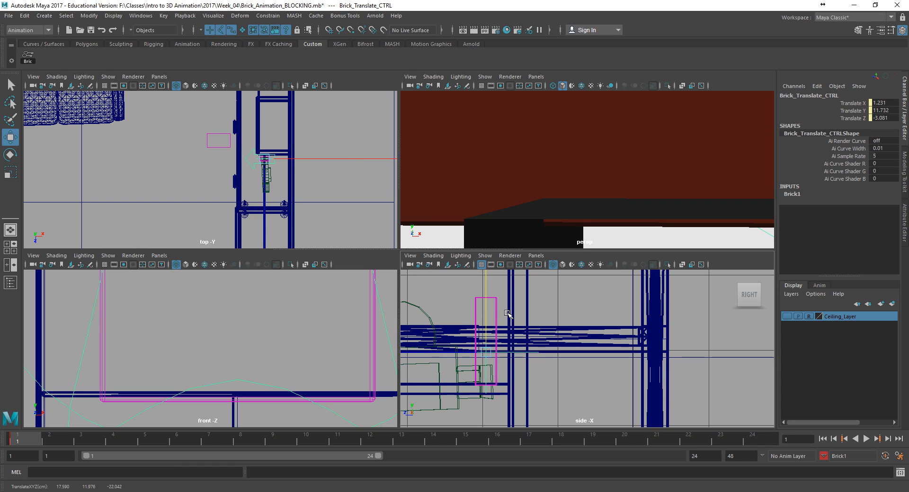
mouse_move(486, 315)
mouse_down()
mouse_move(485, 289)
mouse_move(485, 300)
mouse_up()
alt+middle_drag(464, 305, 549, 353)
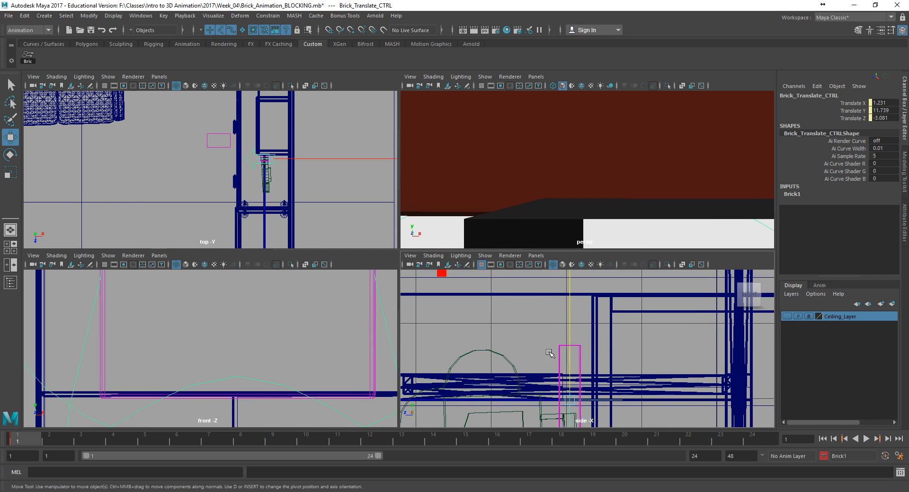
alt+right_drag(586, 365, 627, 371)
drag(563, 333, 565, 328)
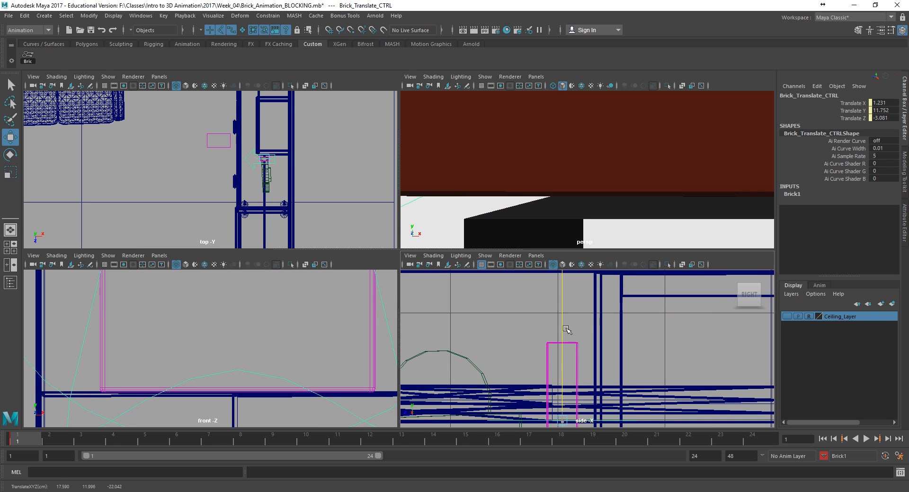
key(minus)
key(minus)
key(minus)
key(minus)
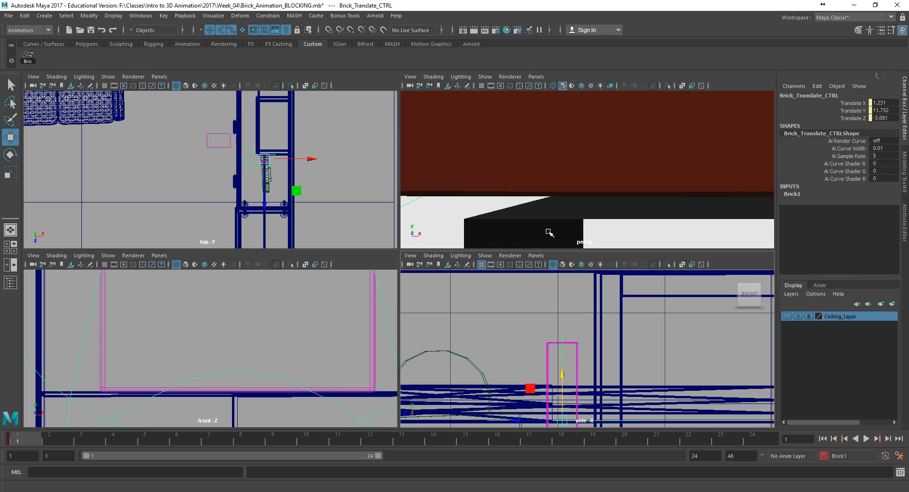
Select all the brick's controls with the Brick1 shortcut and set a key on them at frame 1.
alt+drag(569, 209, 569, 209)
alt+drag(584, 207, 588, 207)
alt+right_drag(589, 207, 544, 206)
alt+drag(544, 207, 484, 187)
middle_click(271, 323)
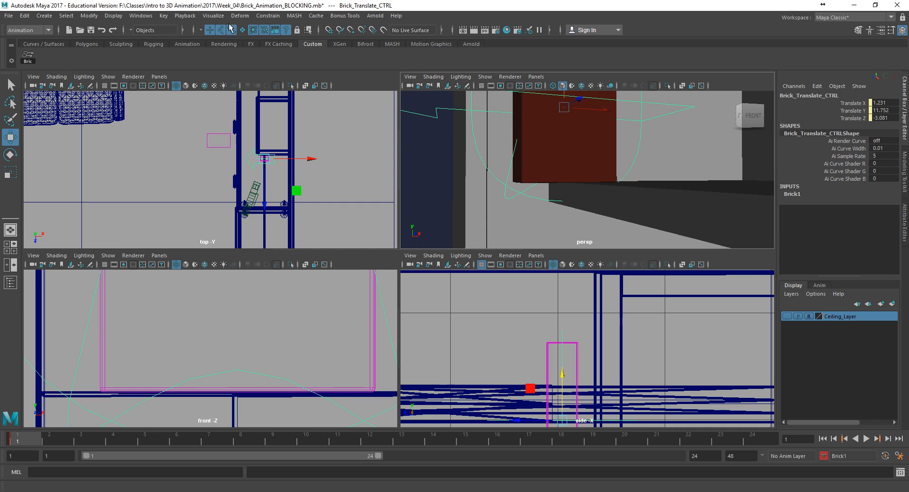
click(28, 57)
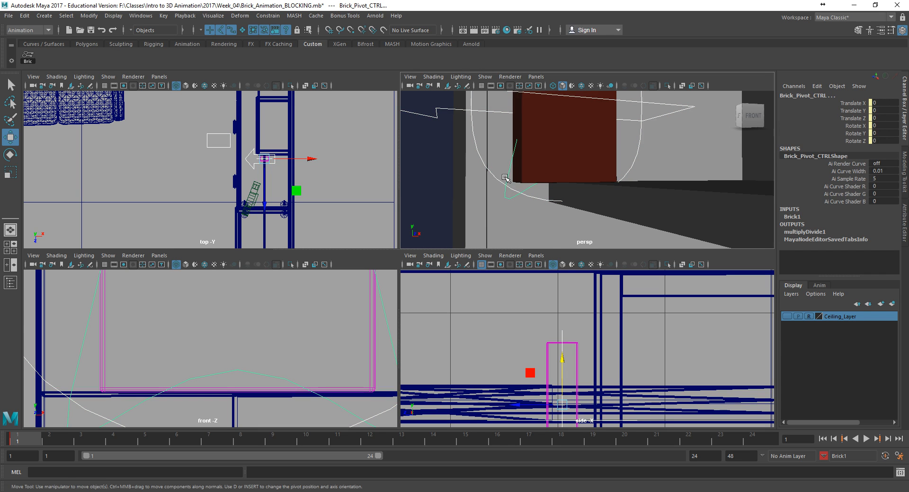
Go to frame 2 and select only the brick's pivot control in the perspective view.
click(56, 442)
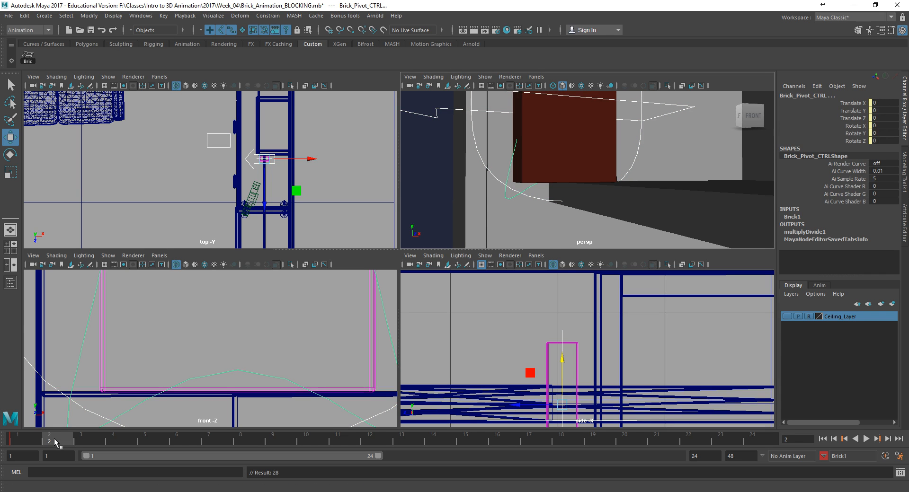
click(510, 167)
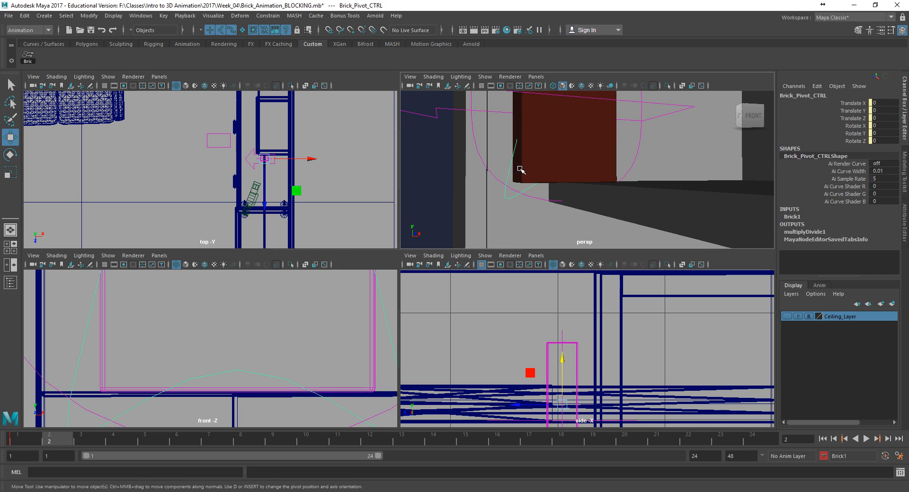
alt+middle_drag(538, 155, 523, 188)
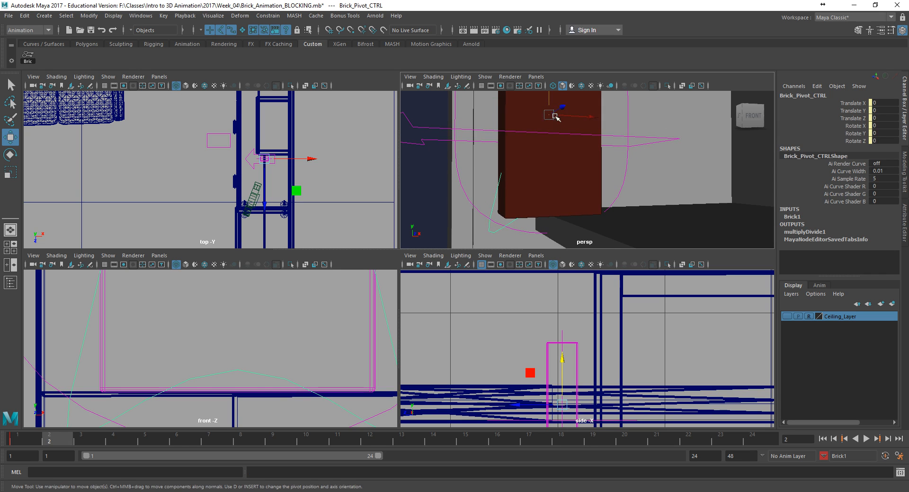
Move the brick's pivot control onto the shelf edge at frame 2, at Translate X -0.009 and Translate Z 0.585.
drag(549, 104, 535, 202)
alt+middle_drag(174, 359, 218, 299)
alt+right_drag(516, 199, 607, 228)
alt+drag(588, 197, 542, 162)
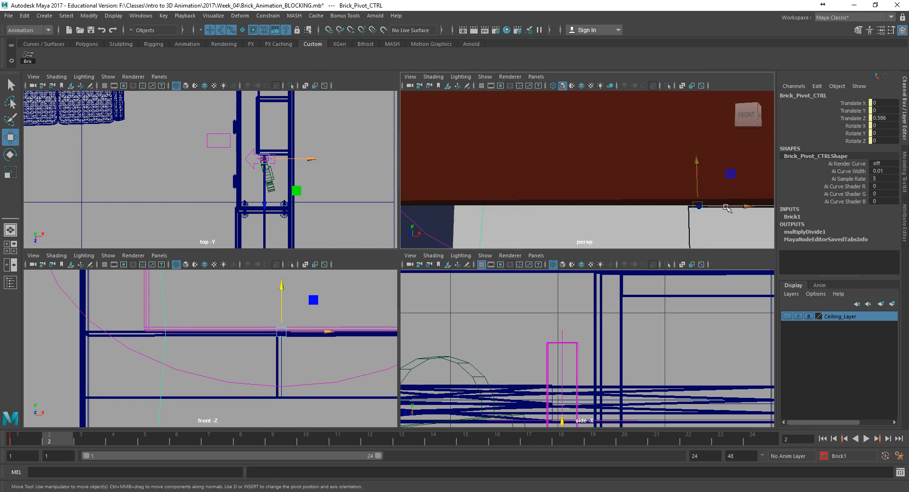
drag(737, 207, 736, 207)
alt+right_drag(331, 307, 447, 321)
alt+middle_drag(322, 314, 222, 344)
drag(269, 320, 268, 319)
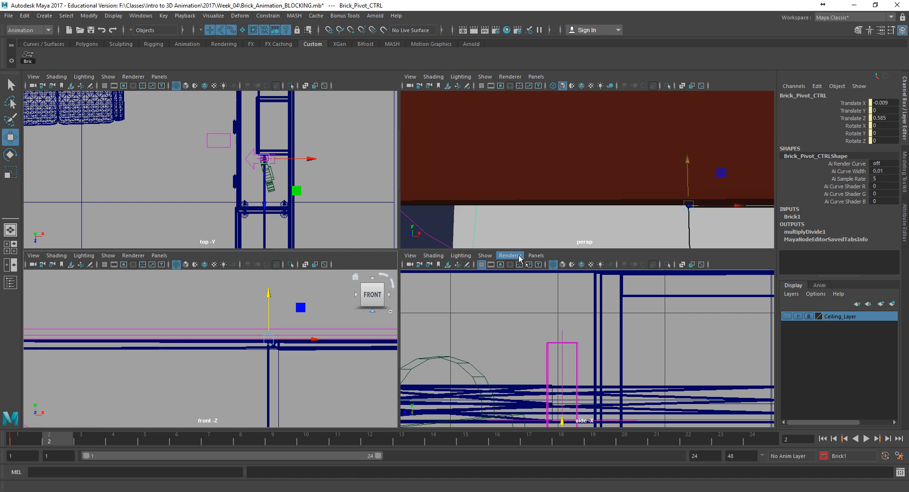
Maximize the perspective view, turn on automatic keyframing and set a key on the pivot control at frame 2.
key(space)
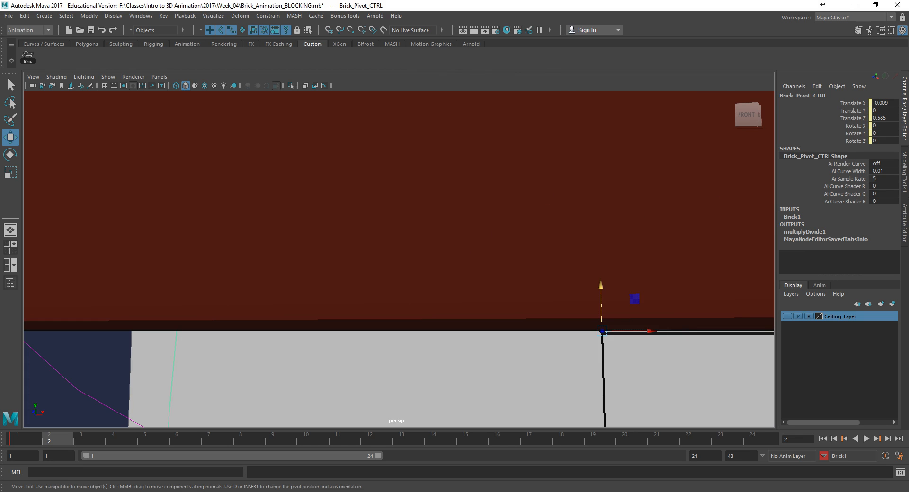
click(885, 455)
key(s)
Set the Rotate tool to Gimbal and tip the brick about its pivot control over the shelf edge to Rotate Y 45.319.
alt+right_drag(617, 294, 426, 315)
alt+right_drag(546, 329, 346, 308)
alt+drag(401, 325, 267, 246)
key(e)
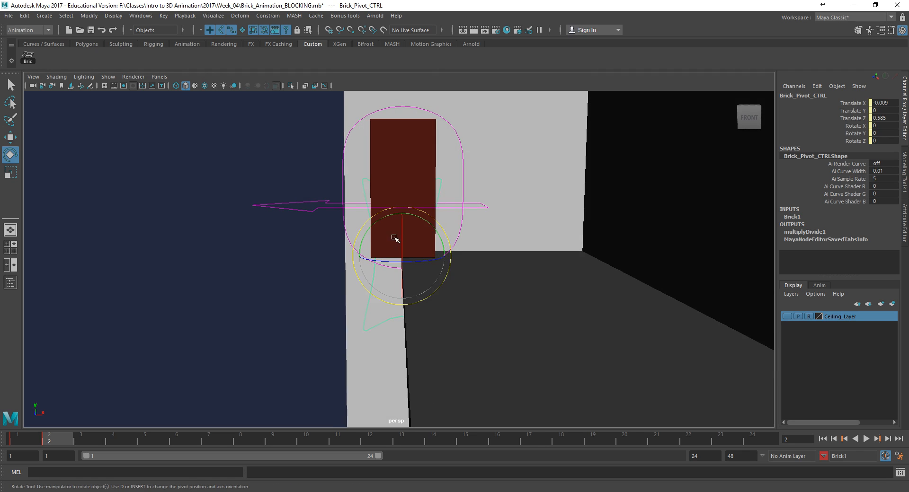
click(417, 244)
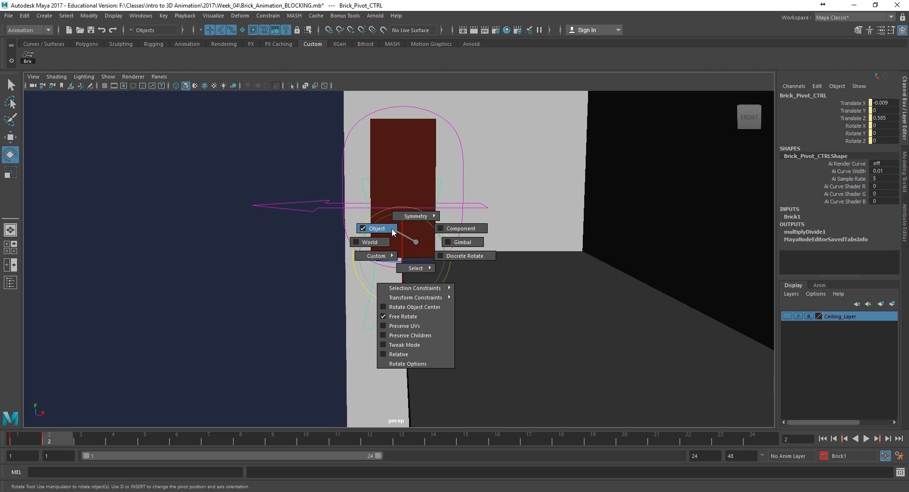
click(447, 243)
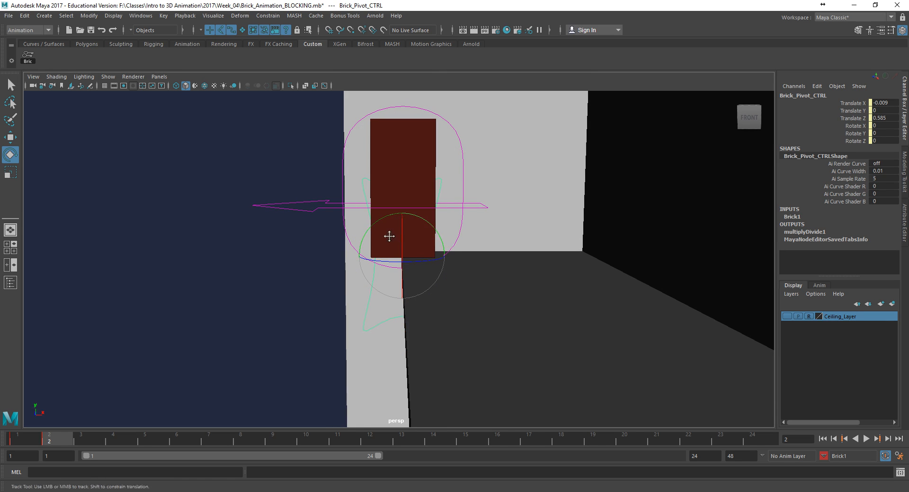
alt+middle_drag(391, 239, 403, 245)
alt+right_drag(401, 243, 583, 261)
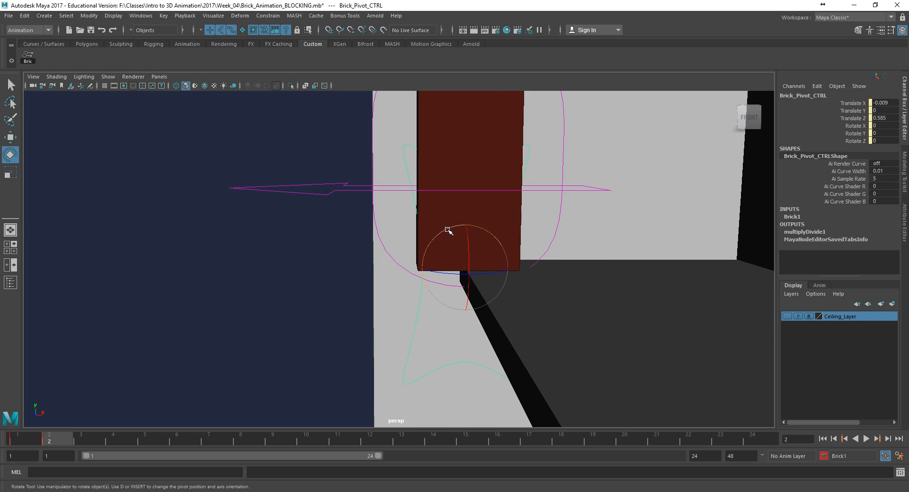
drag(446, 231, 480, 239)
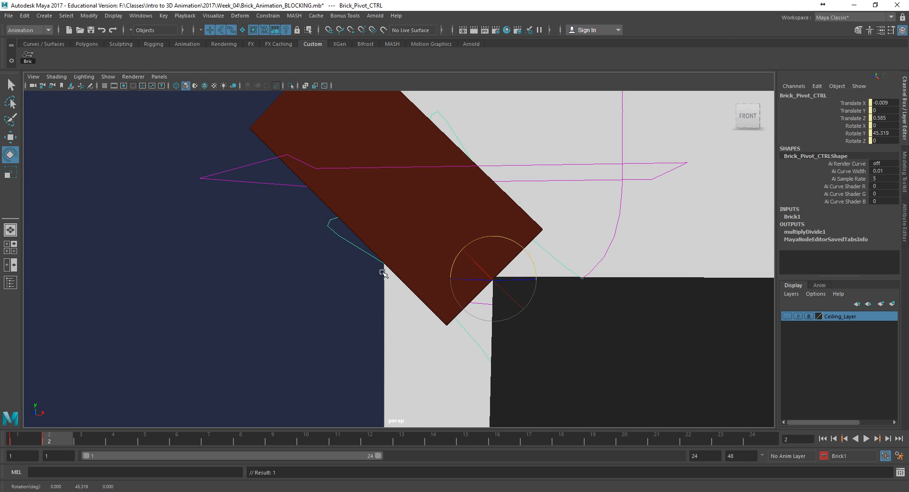
Select all the brick's controls with the Bric shelf shortcut, key them at frame 2 and go to frame 3.
alt+drag(406, 284, 385, 243)
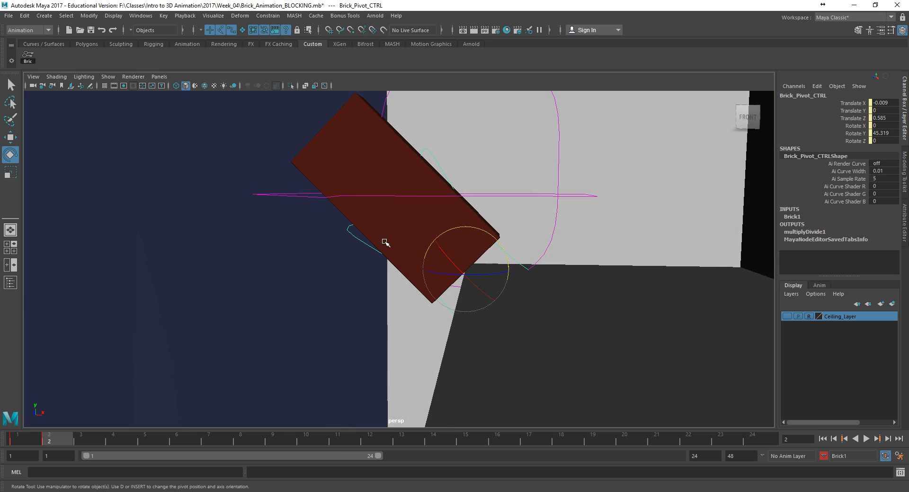
click(32, 56)
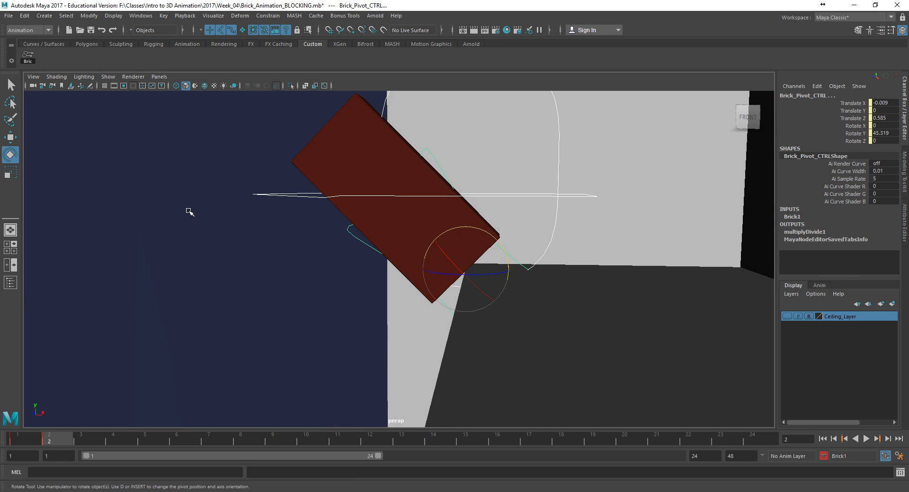
click(101, 439)
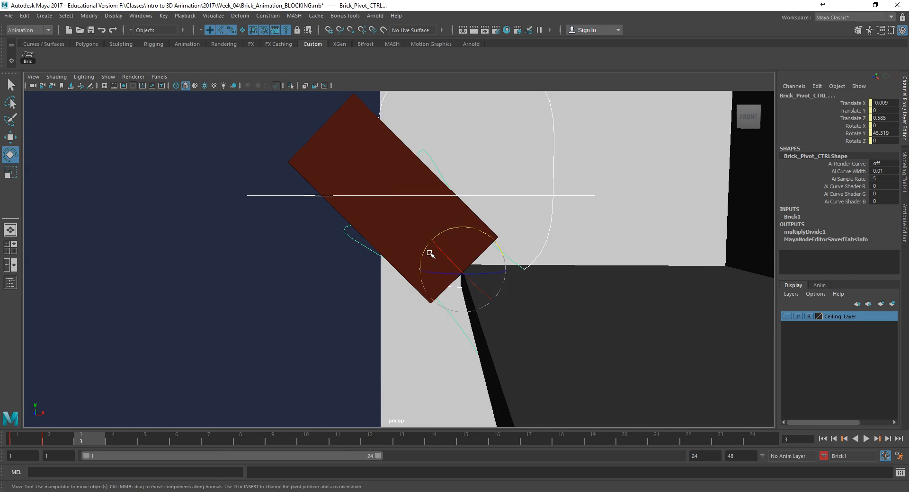
Try moving the brick away from the shelf edge at frame 3, and undo the moves.
key(w)
drag(491, 269, 484, 270)
key(s)
drag(434, 236, 411, 254)
key(ctrl+z)
key(ctrl+z)
key(ctrl+z)
key(ctrl+z)
key(ctrl+z)
key(ctrl+z)
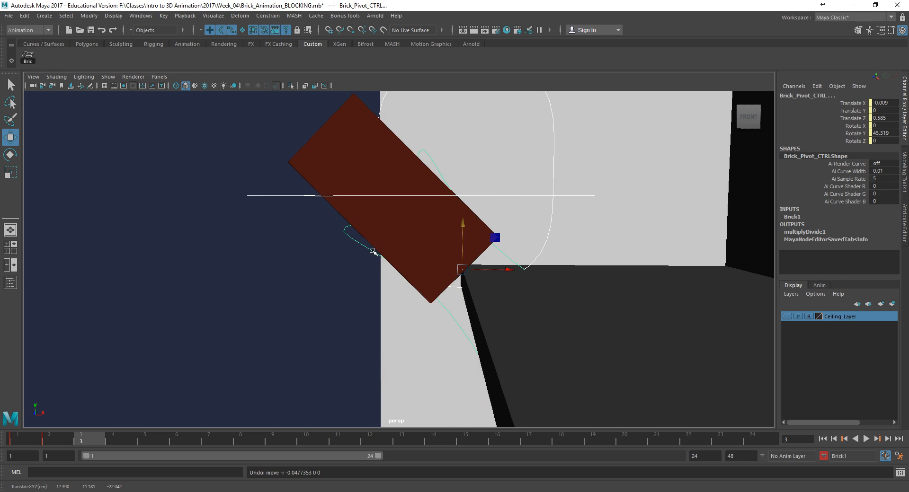
Select only the brick's pivot control, and open the Script Editor in Python mode at an enlarged size.
click(369, 256)
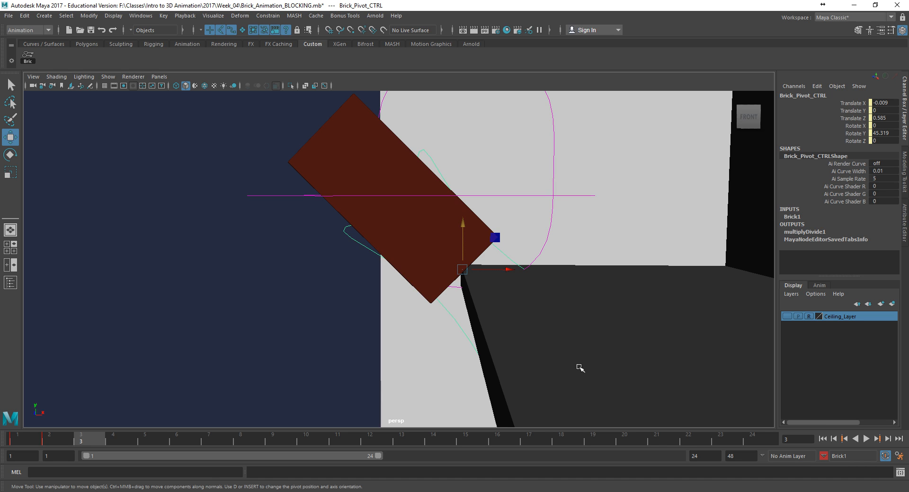
click(901, 474)
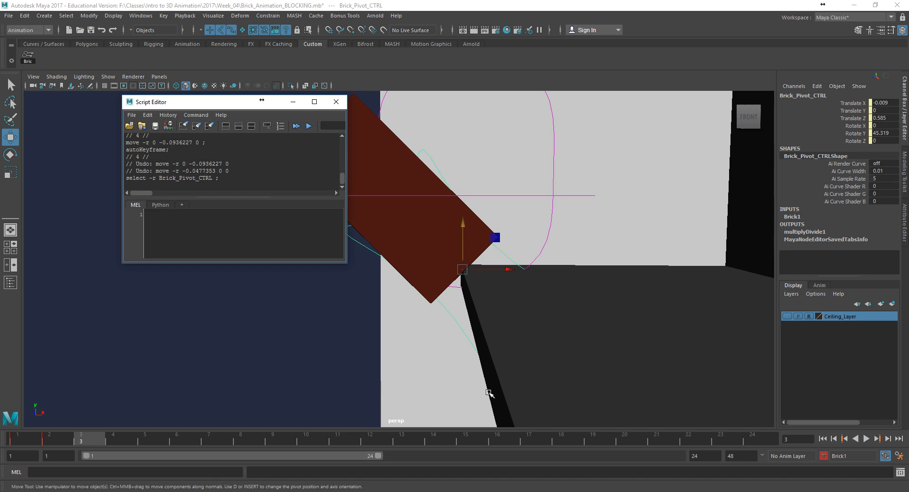
click(161, 205)
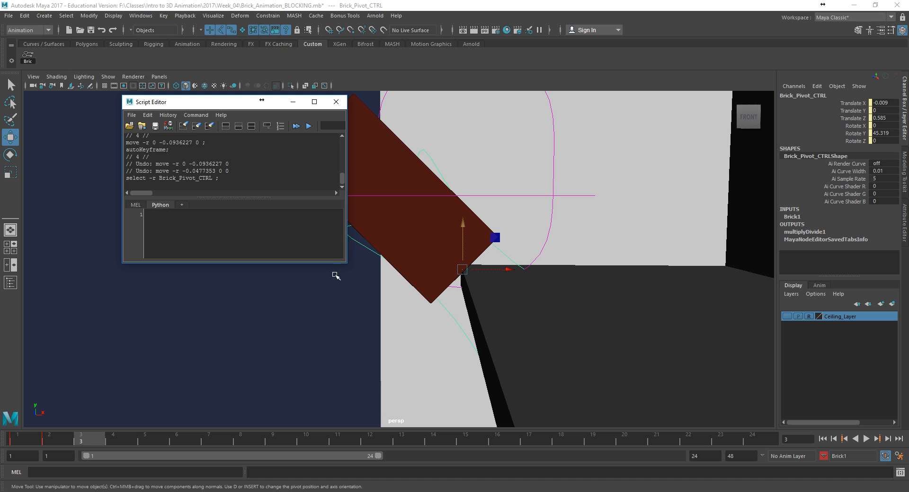
drag(344, 266, 545, 399)
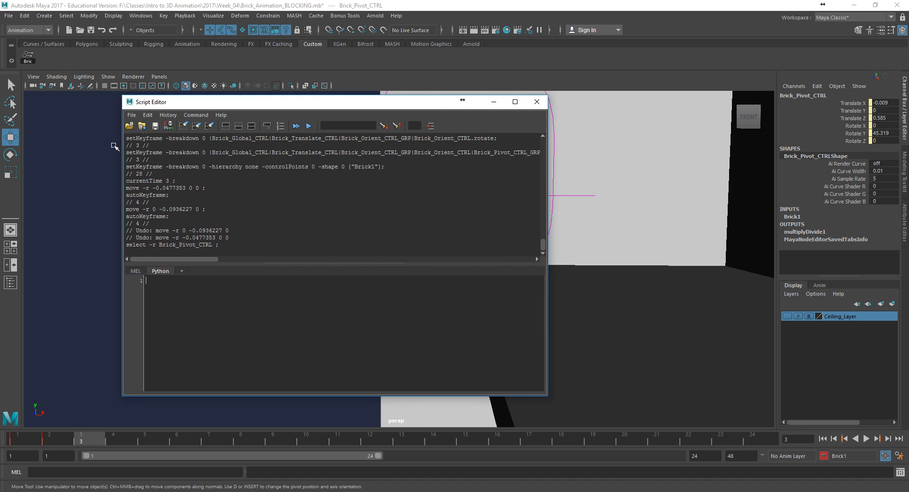
Load the script snap_dynamic_pivot.py from F:\Classes\Intro to 3D Animation\2017\Week_04\Brick_Rig.
click(132, 116)
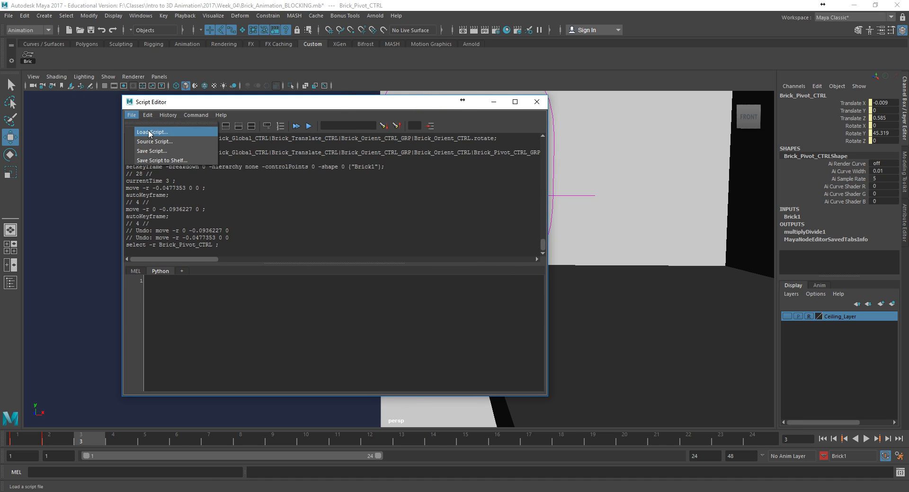
click(150, 133)
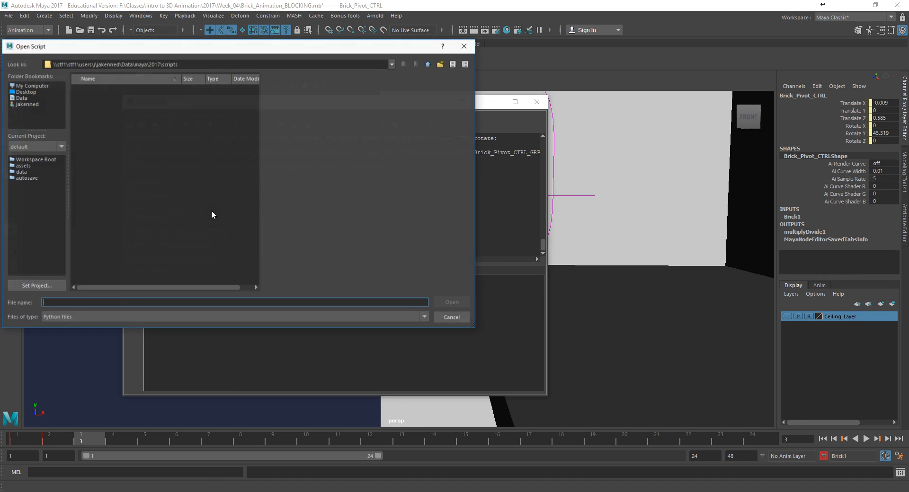
click(27, 87)
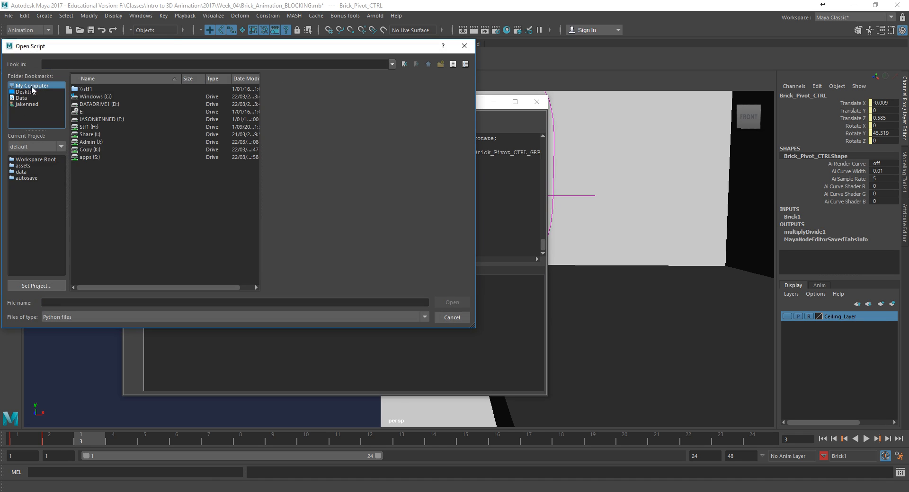
double_click(110, 119)
double_click(94, 91)
double_click(92, 89)
double_click(91, 90)
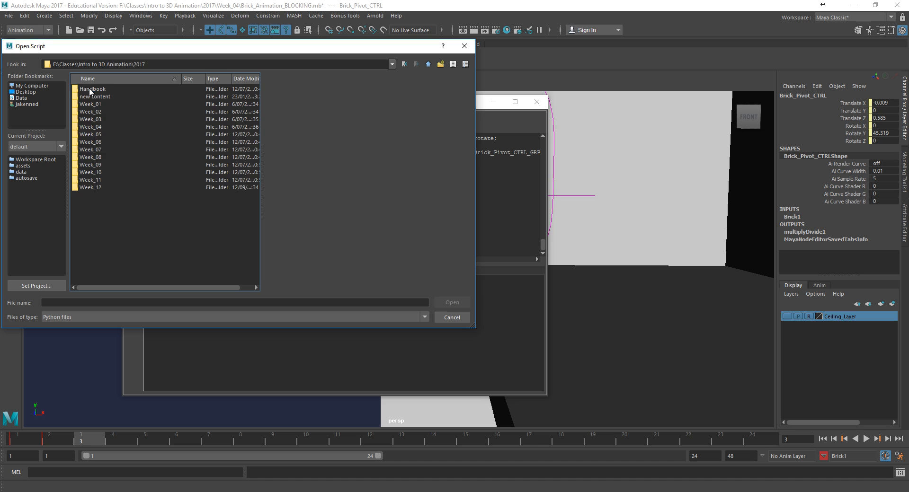
double_click(95, 127)
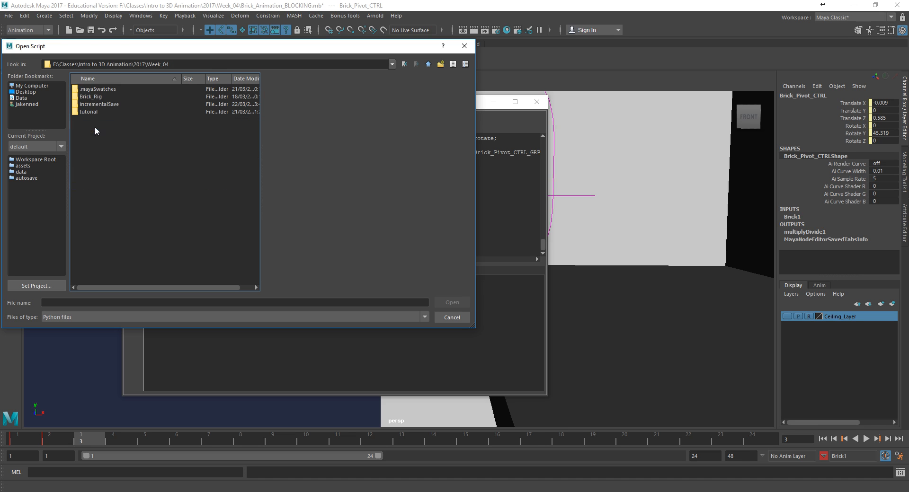
double_click(89, 97)
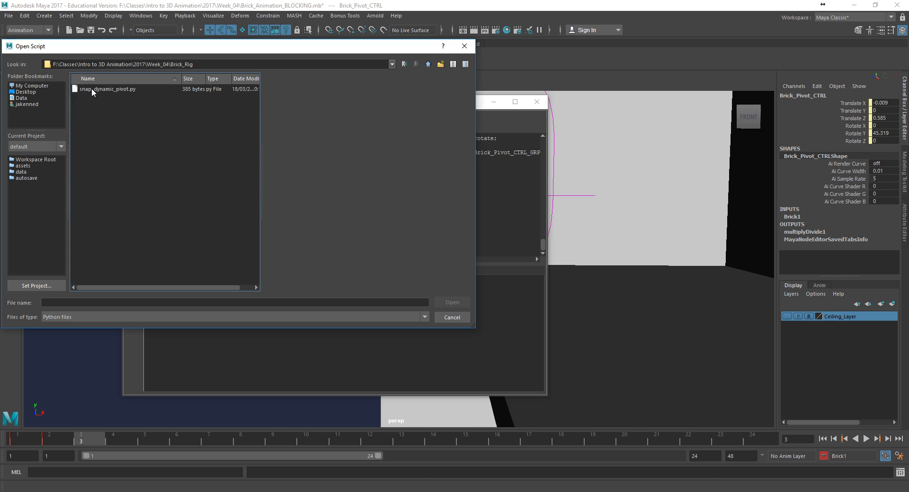
double_click(92, 88)
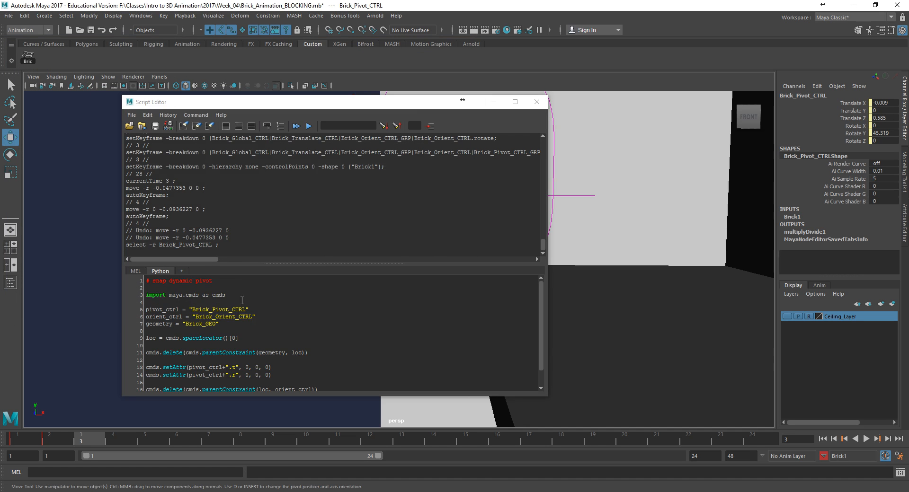
Save the entire loaded snap dynamic pivot script to the shelf under the name DyPvt.
click(225, 303)
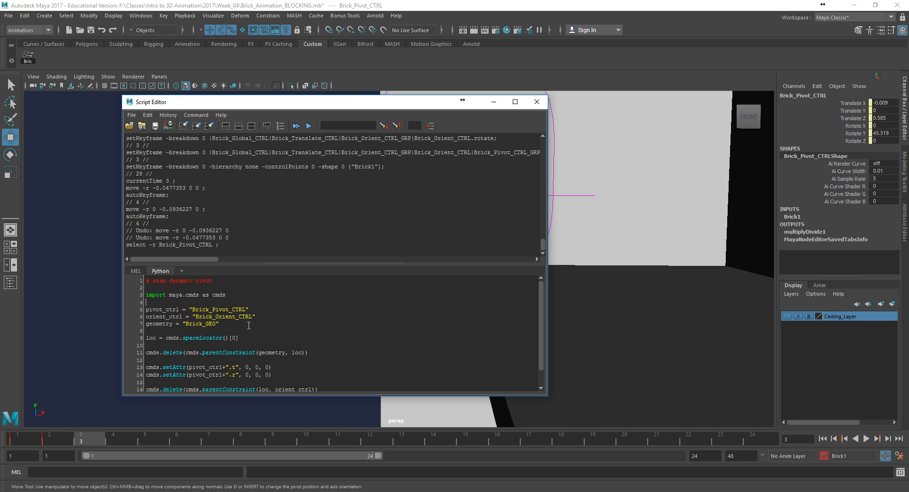
drag(219, 102, 359, 111)
key(ctrl+a)
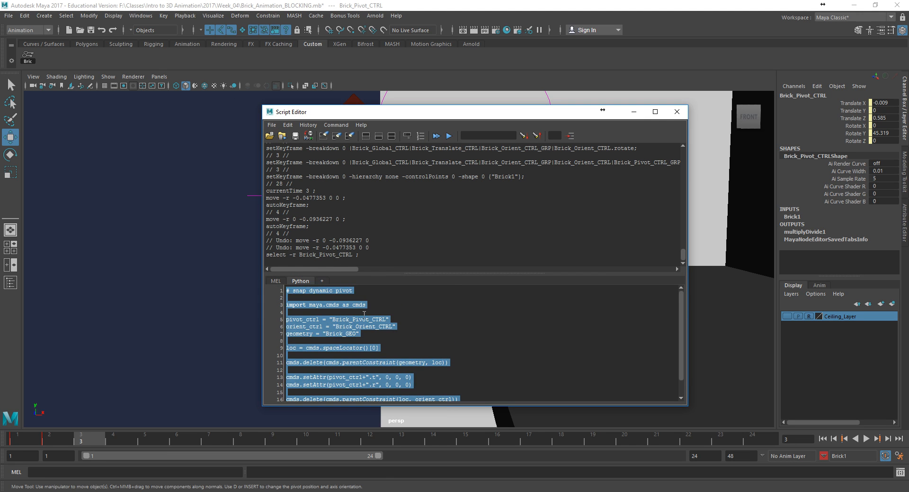
click(308, 137)
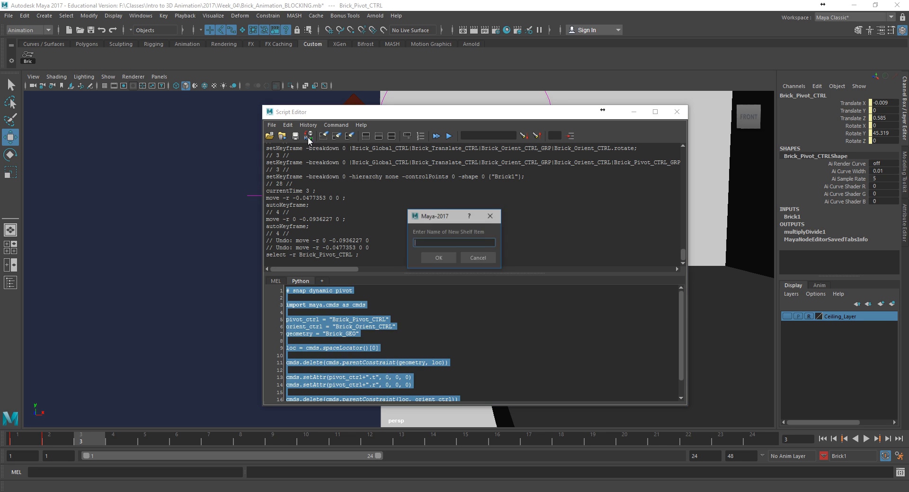
text(DyPvt)
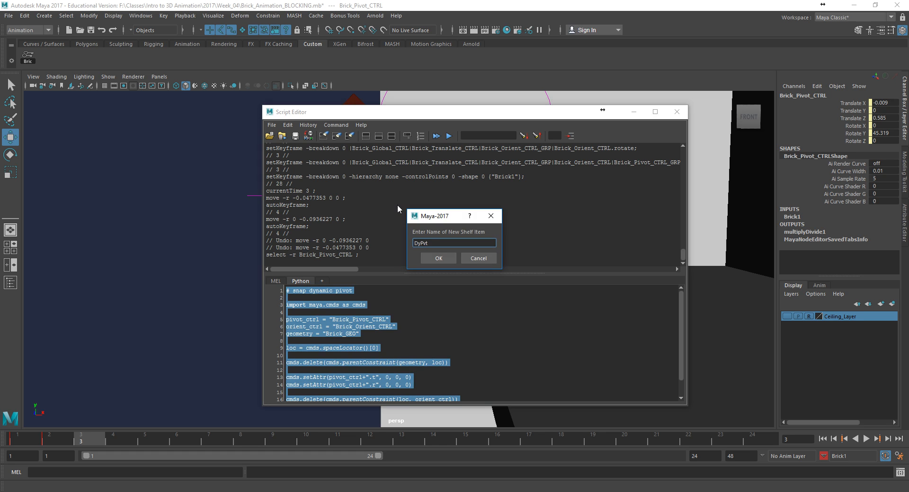
key(Return)
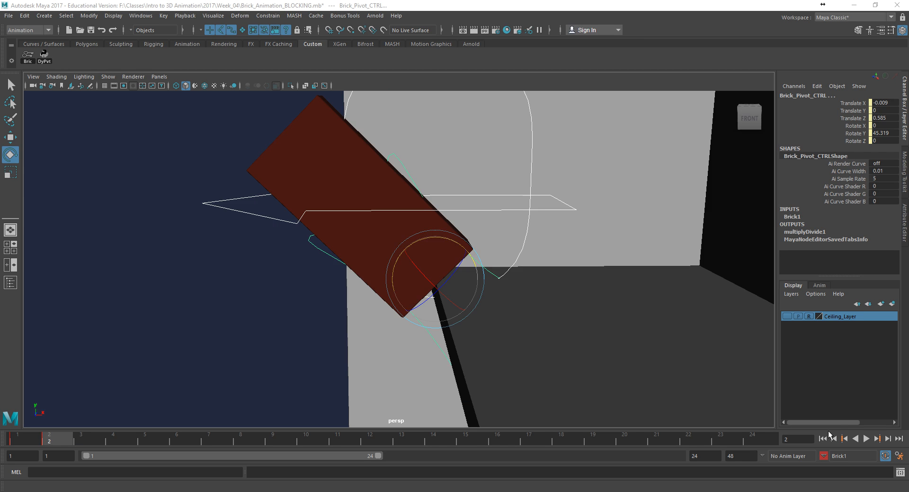